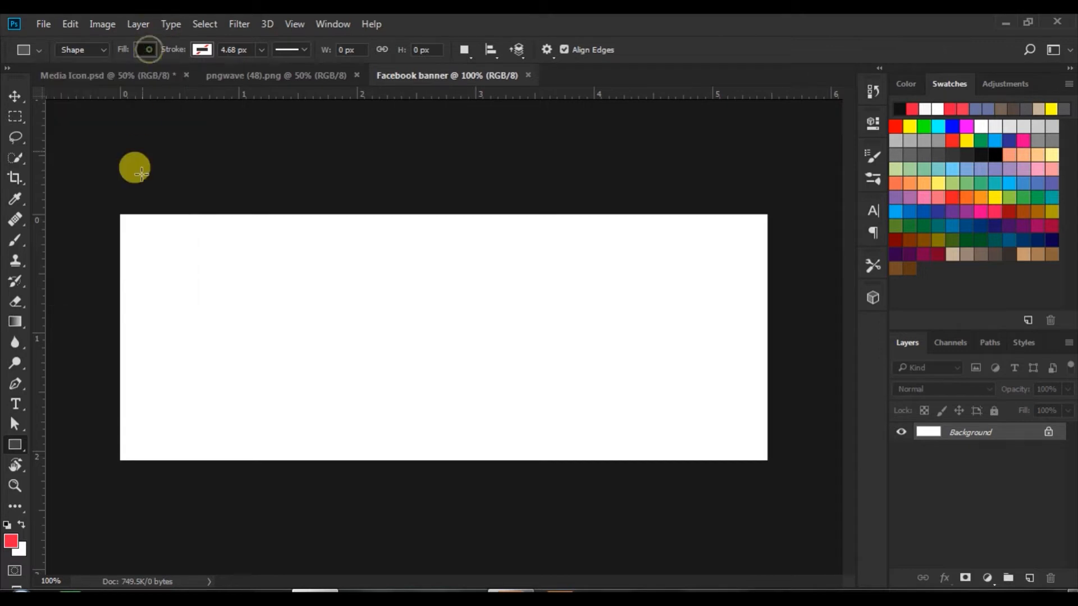
Draw an 828 × 324 px rectangle covering the whole canvas and fill it with the near-black colour 0e0e0e.
{"action": "left_click_drag", "start_coordinate": [117, 210], "coordinate": [769, 463]}
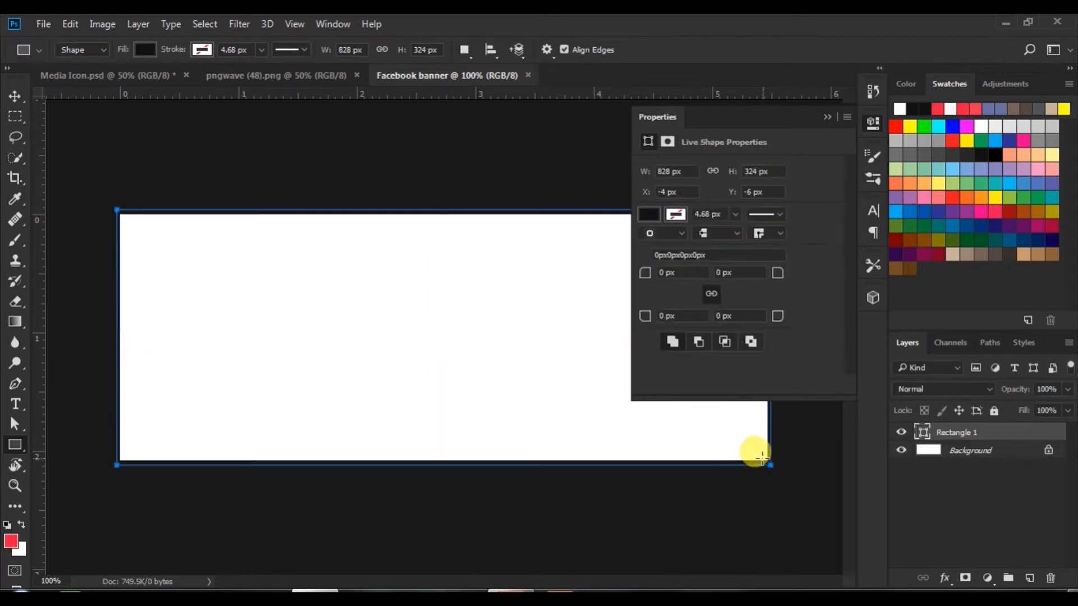
{"action": "left_click", "coordinate": [827, 117]}
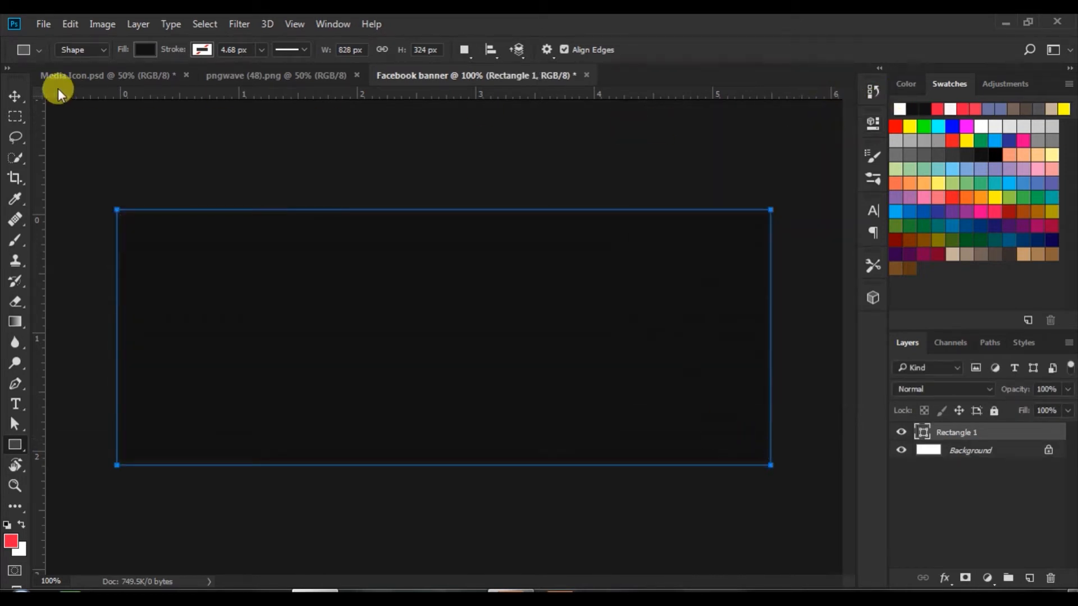
{"action": "double_click", "coordinate": [923, 435]}
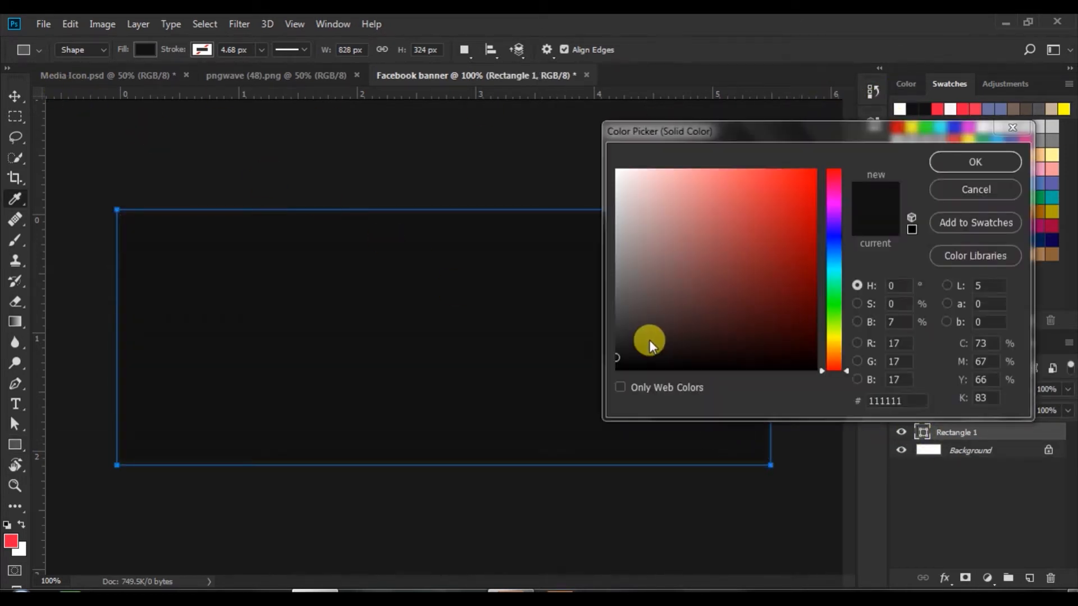
{"action": "left_click", "coordinate": [620, 358]}
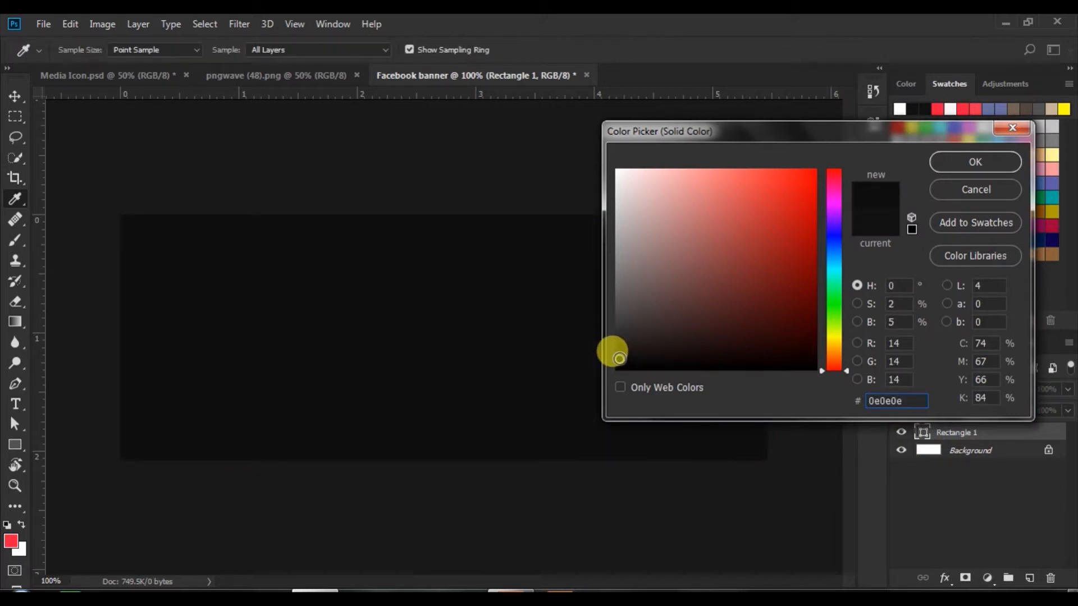
{"action": "left_click", "coordinate": [934, 165]}
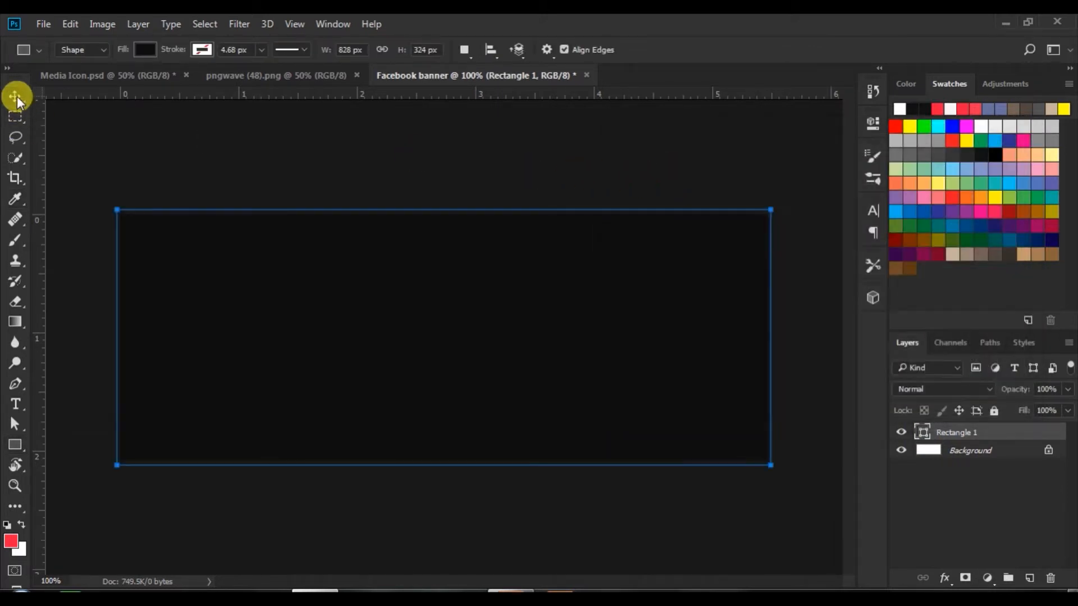
{"action": "left_click", "coordinate": [16, 99]}
{"action": "left_click", "coordinate": [308, 210]}
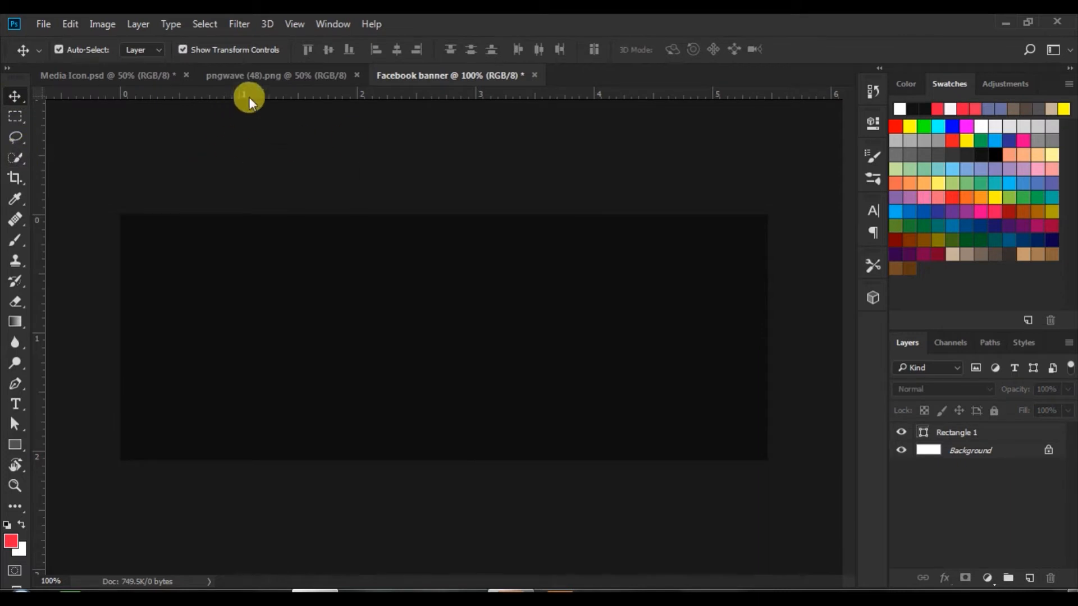
Copy the watch image from pngwave (48).png into the Facebook banner document.
{"action": "left_click", "coordinate": [242, 76]}
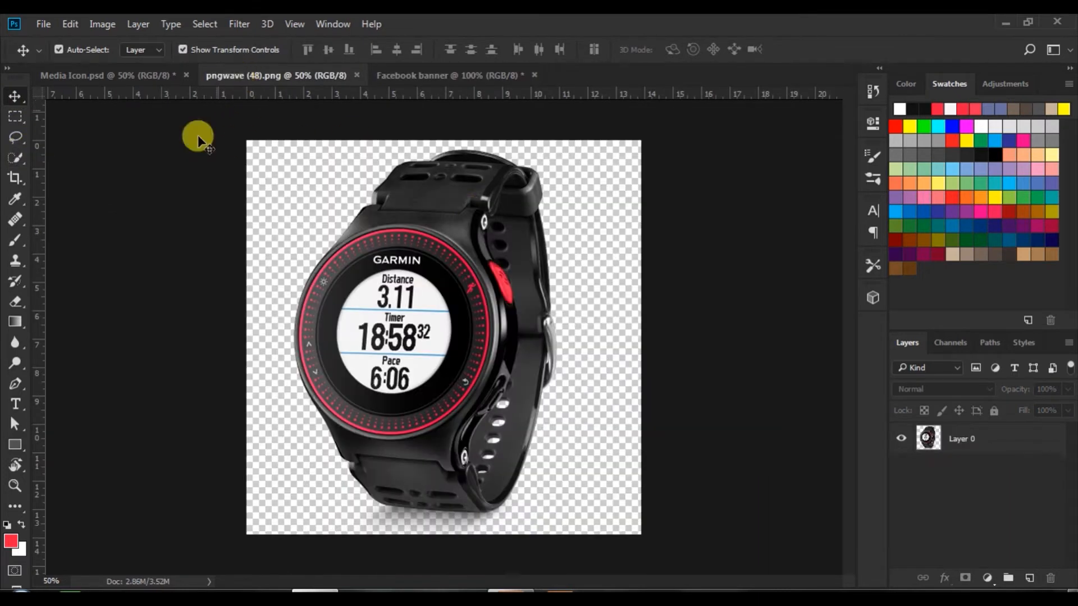
{"action": "left_click", "coordinate": [448, 184]}
{"action": "left_click_drag", "start_coordinate": [448, 184], "coordinate": [486, 272]}
{"action": "left_click_drag", "start_coordinate": [534, 236], "coordinate": [515, 349]}
{"action": "left_click_drag", "start_coordinate": [596, 224], "coordinate": [585, 300]}
{"action": "left_click_drag", "start_coordinate": [602, 245], "coordinate": [573, 309]}
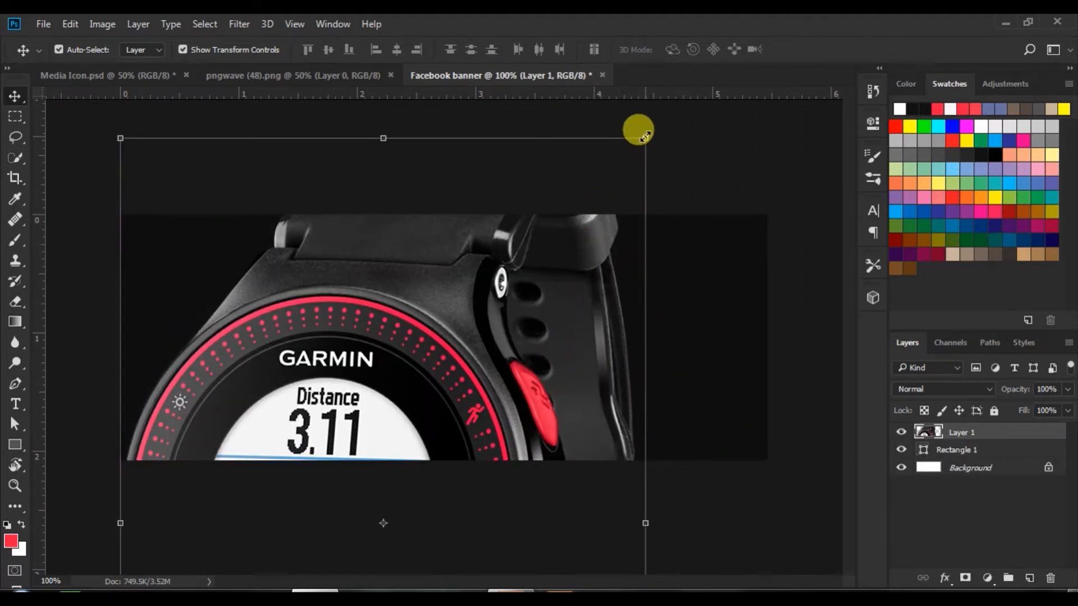
Scale the watch down to fit within the banner's height and place it just right of the banner's centre.
{"action": "left_click_drag", "start_coordinate": [643, 135], "coordinate": [421, 332]}
{"action": "left_click_drag", "start_coordinate": [424, 416], "coordinate": [550, 241]}
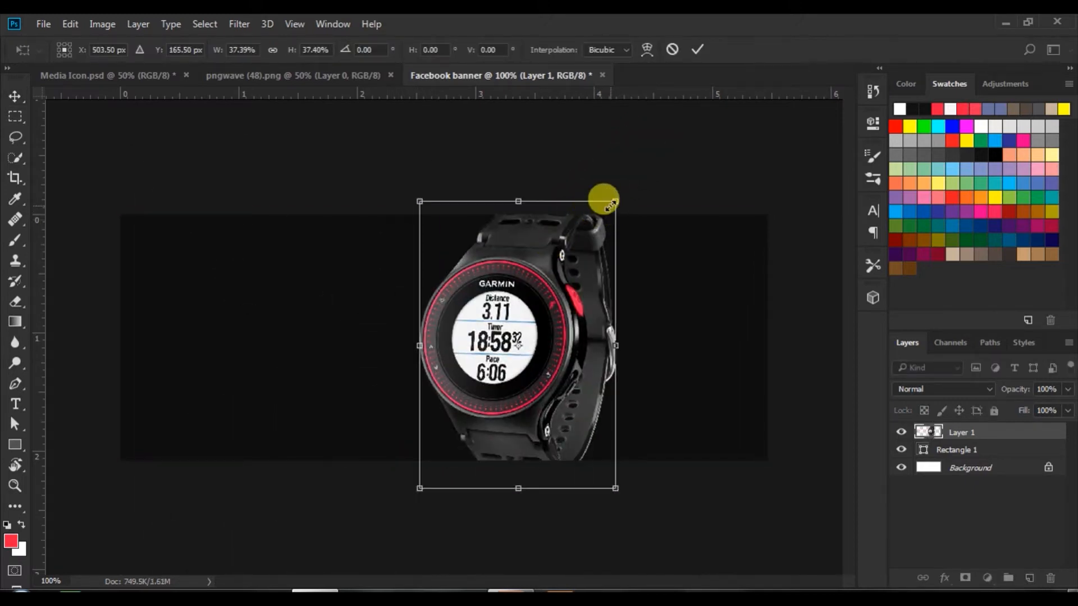
{"action": "left_click_drag", "start_coordinate": [617, 197], "coordinate": [572, 231]}
{"action": "left_click", "coordinate": [698, 49]}
{"action": "left_click", "coordinate": [666, 149]}
{"action": "left_click_drag", "start_coordinate": [505, 374], "coordinate": [510, 376]}
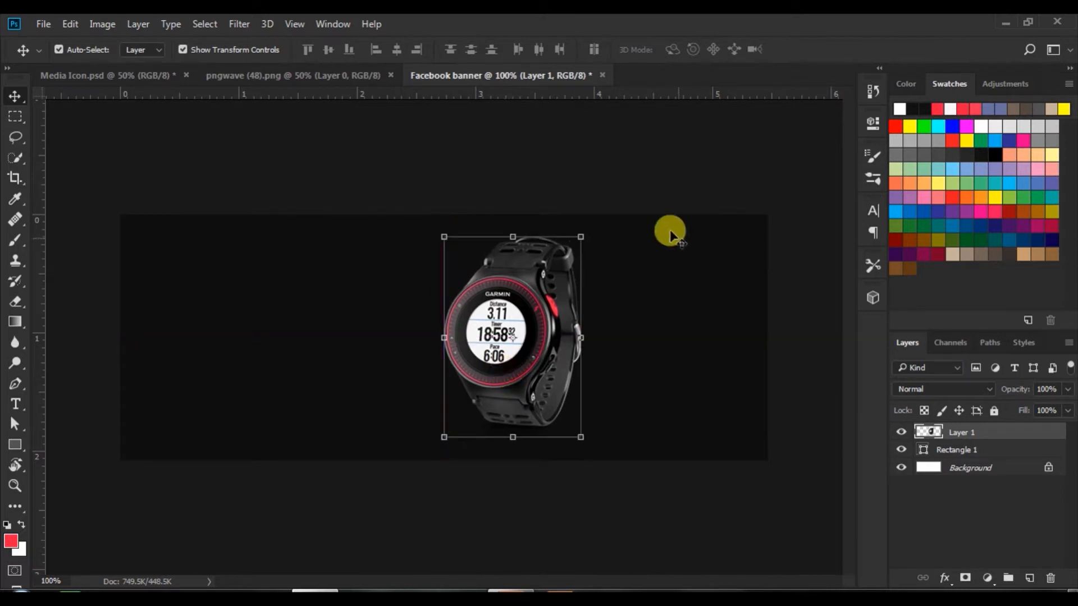
{"action": "left_click", "coordinate": [669, 173]}
Add a new layer directly above the rectangle layer and choose the 200 px halftone dot brush for painting.
{"action": "left_click", "coordinate": [912, 448]}
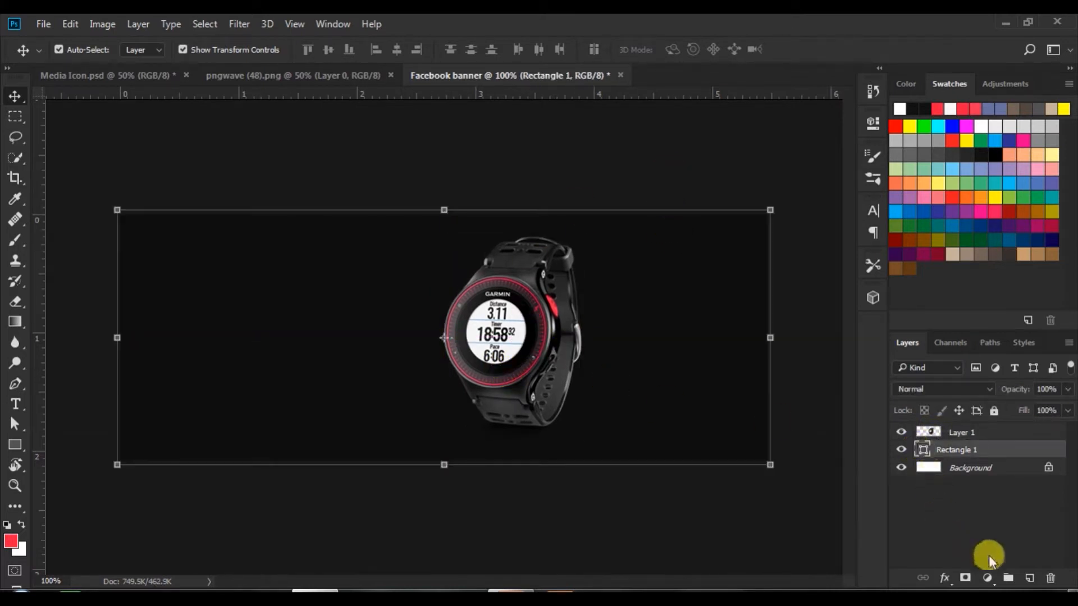
{"action": "left_click", "coordinate": [1029, 578]}
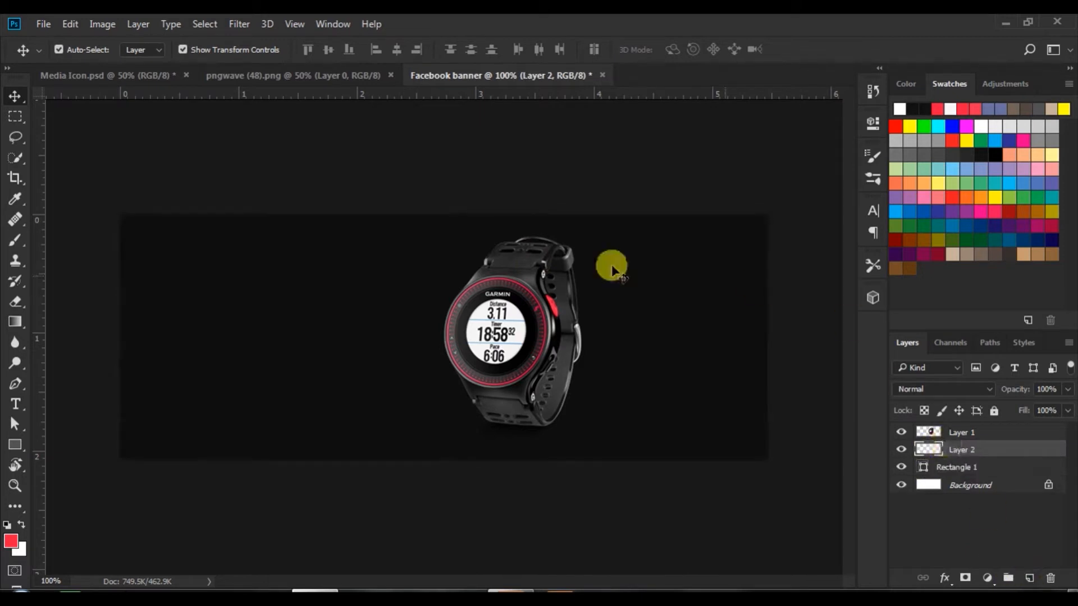
{"action": "left_click", "coordinate": [18, 237]}
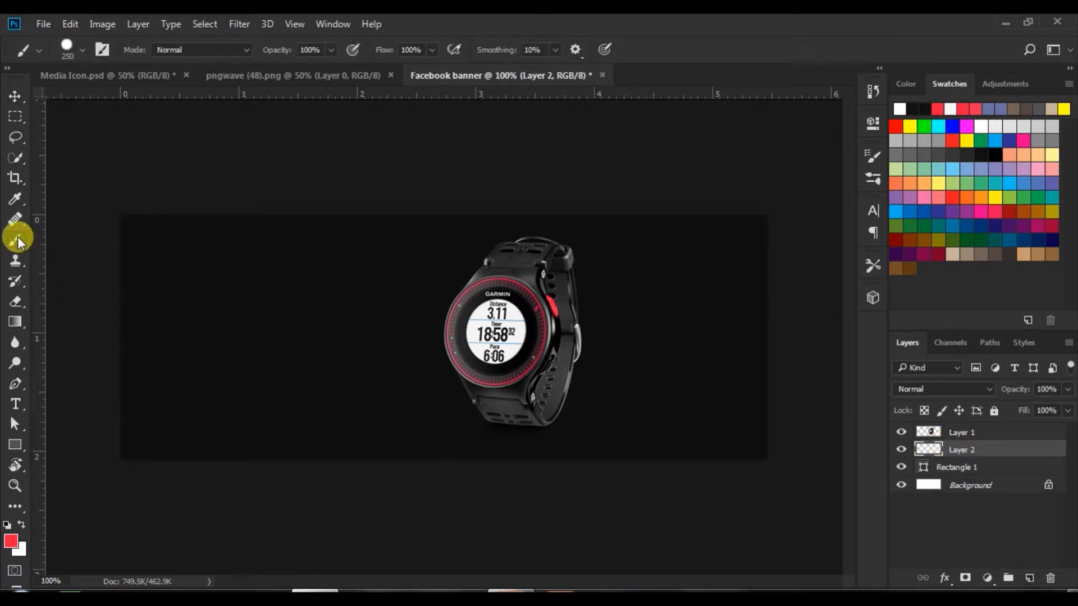
{"action": "left_click", "coordinate": [78, 48]}
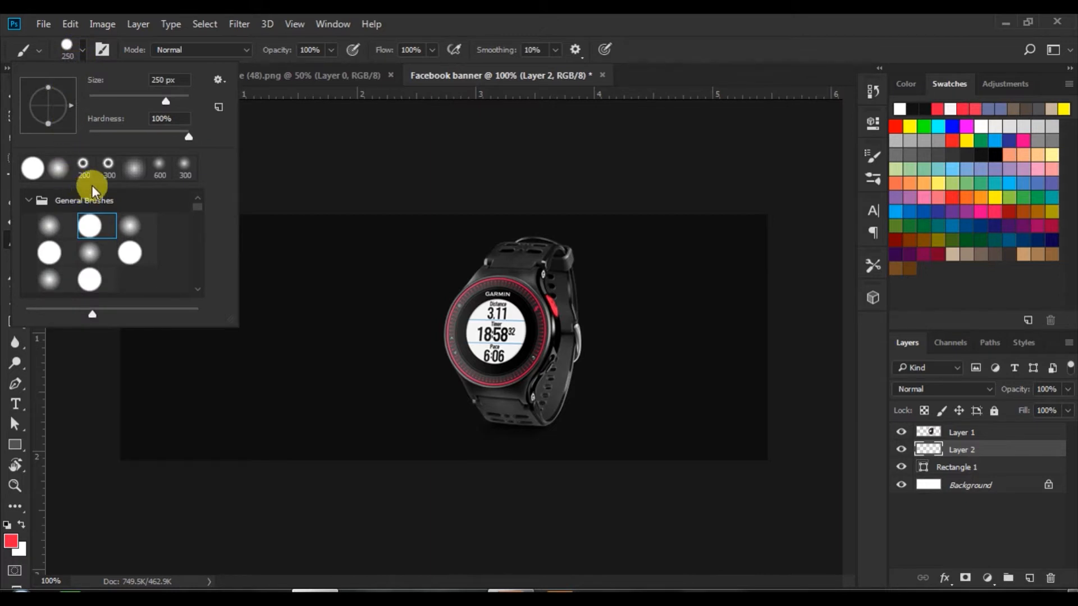
{"action": "left_click", "coordinate": [83, 168]}
{"action": "left_click", "coordinate": [80, 48]}
{"action": "left_click", "coordinate": [79, 48]}
{"action": "left_click", "coordinate": [80, 51]}
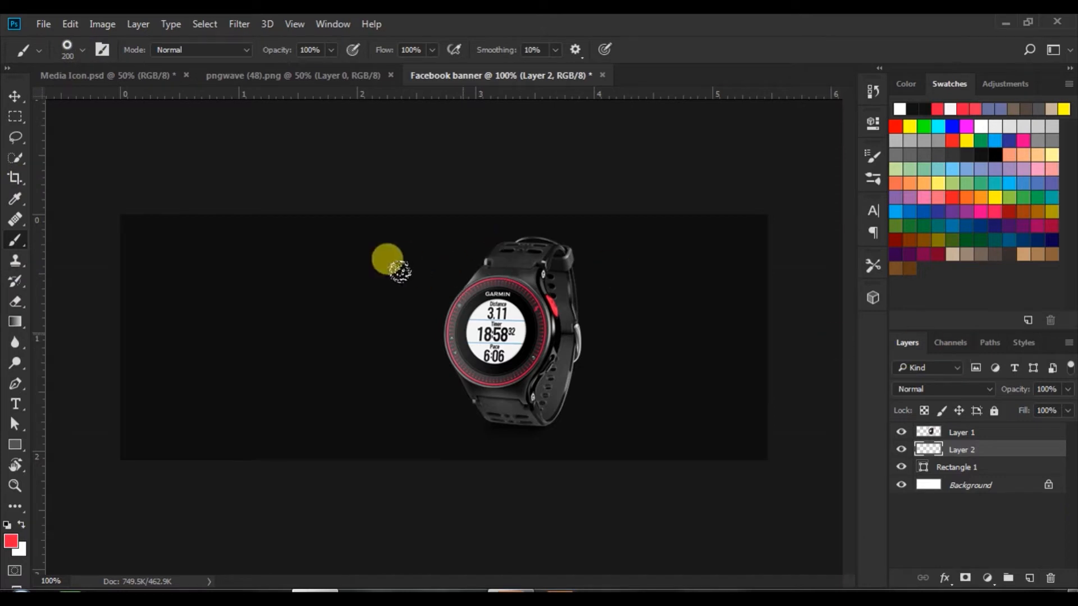
Enlarge the brush to 300 px and stamp a red halftone circle behind the watch.
{"action": "key", "text": "bracketright"}
{"action": "key", "text": "bracketright"}
{"action": "key", "text": "bracketright"}
{"action": "key", "text": "bracketright"}
{"action": "key", "text": "bracketleft"}
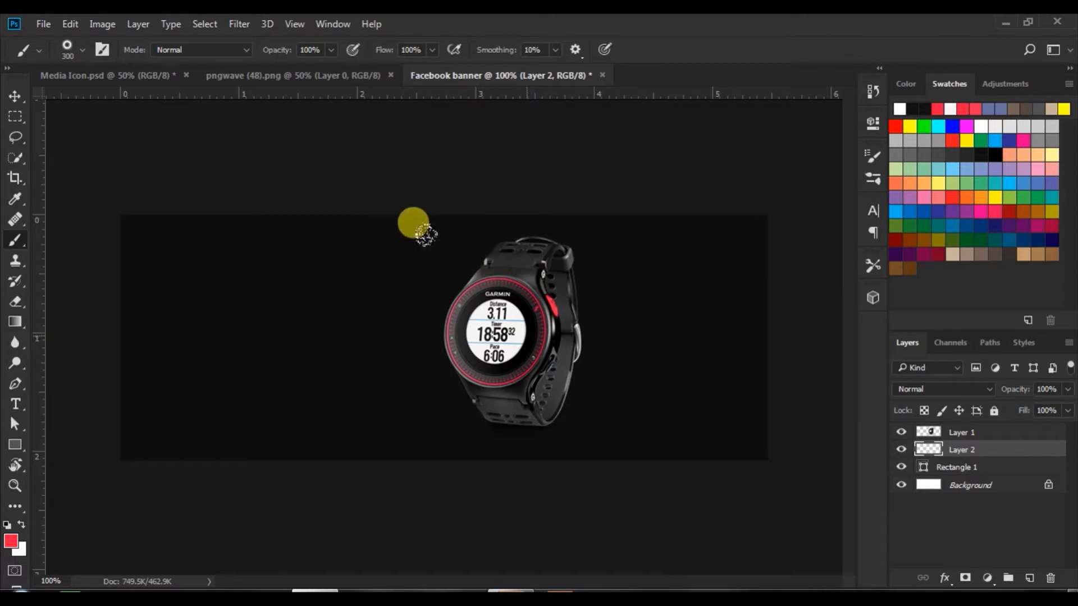
{"action": "key", "text": "ctrl+z"}
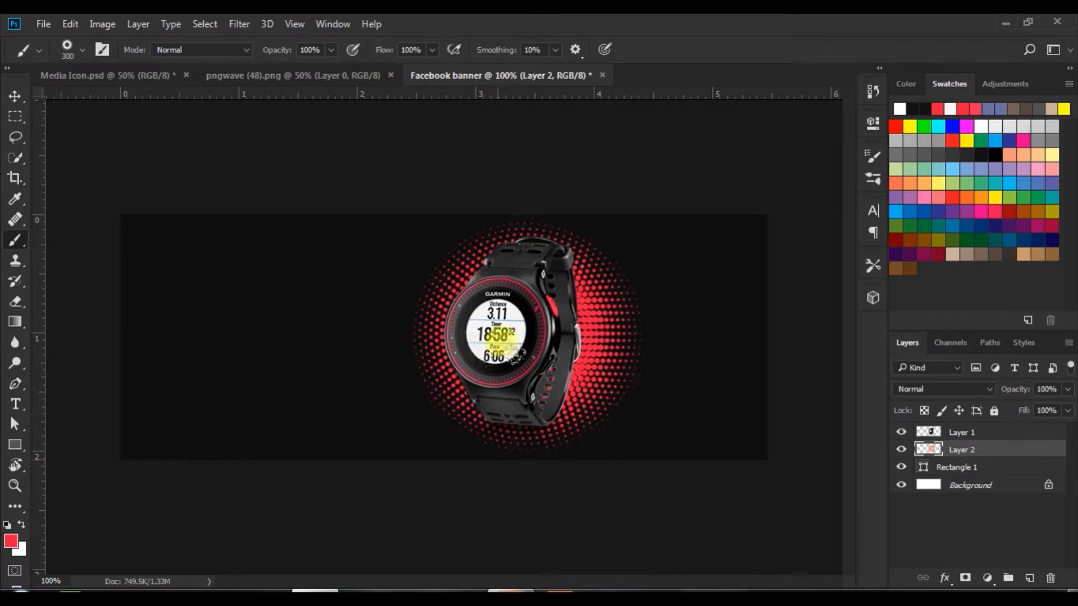
Align the watch and halftone circle layers by their horizontal centers.
{"action": "left_click", "coordinate": [14, 96]}
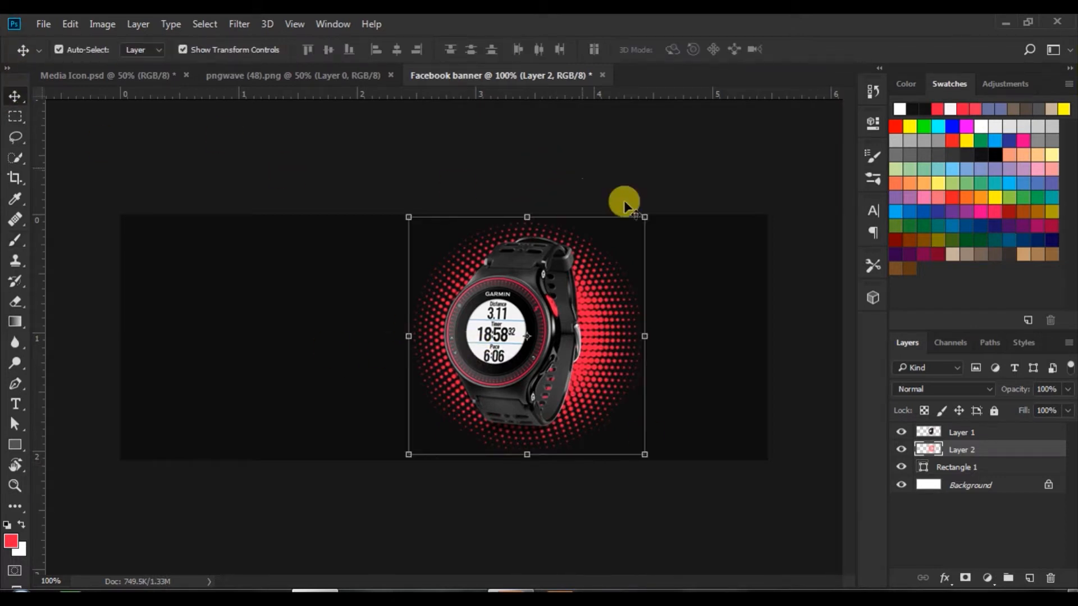
{"action": "left_click", "coordinate": [936, 431], "text": "shift"}
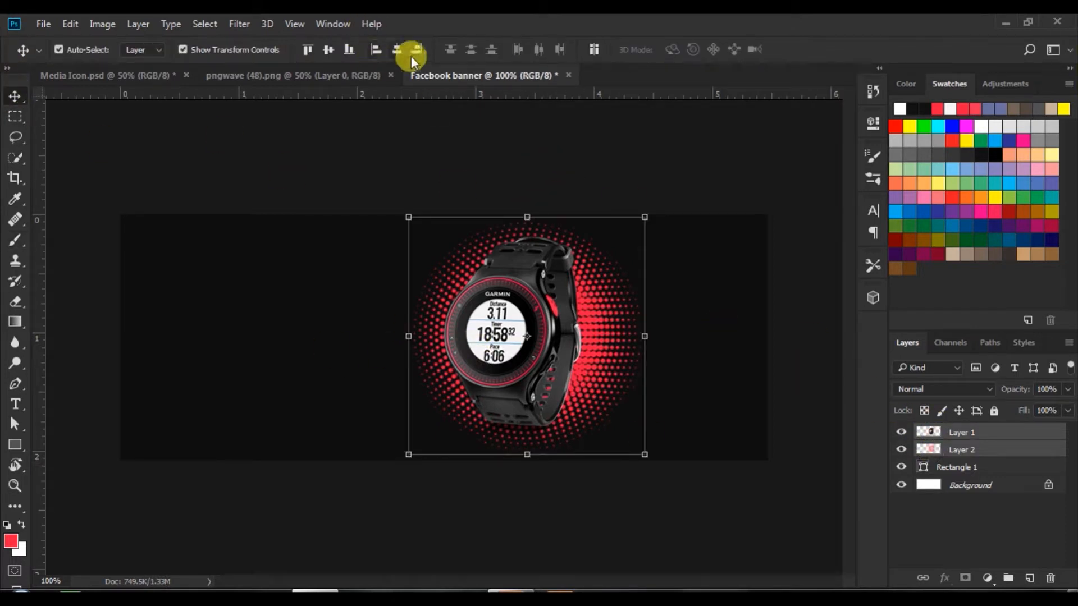
{"action": "left_click", "coordinate": [398, 49]}
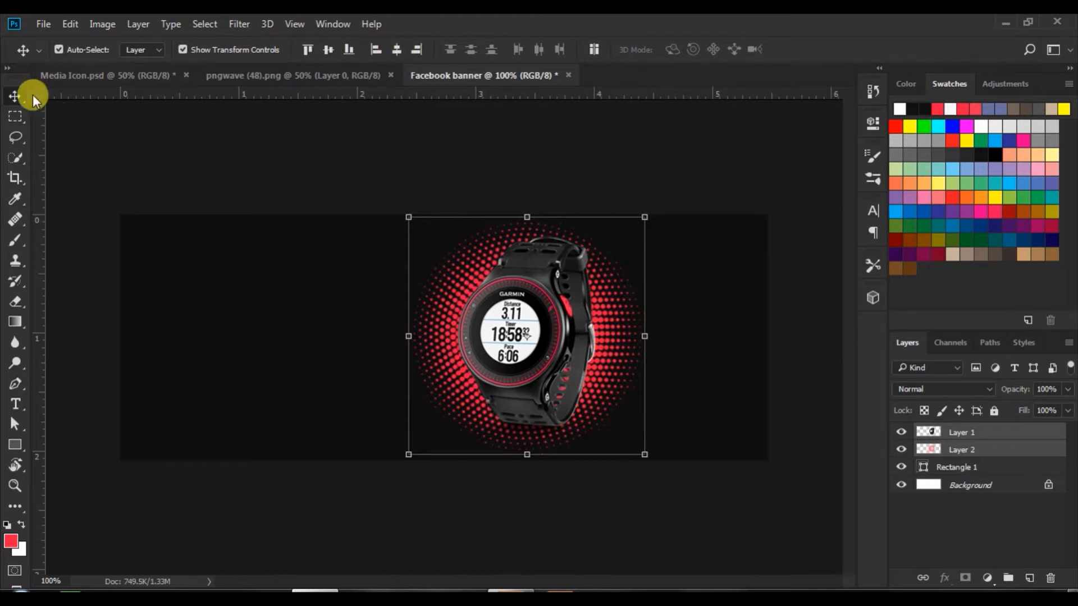
Move the watch alone slightly left and down over the halftone circle.
{"action": "left_click", "coordinate": [640, 144]}
{"action": "left_click", "coordinate": [548, 323]}
{"action": "left_click_drag", "start_coordinate": [547, 333], "coordinate": [537, 335]}
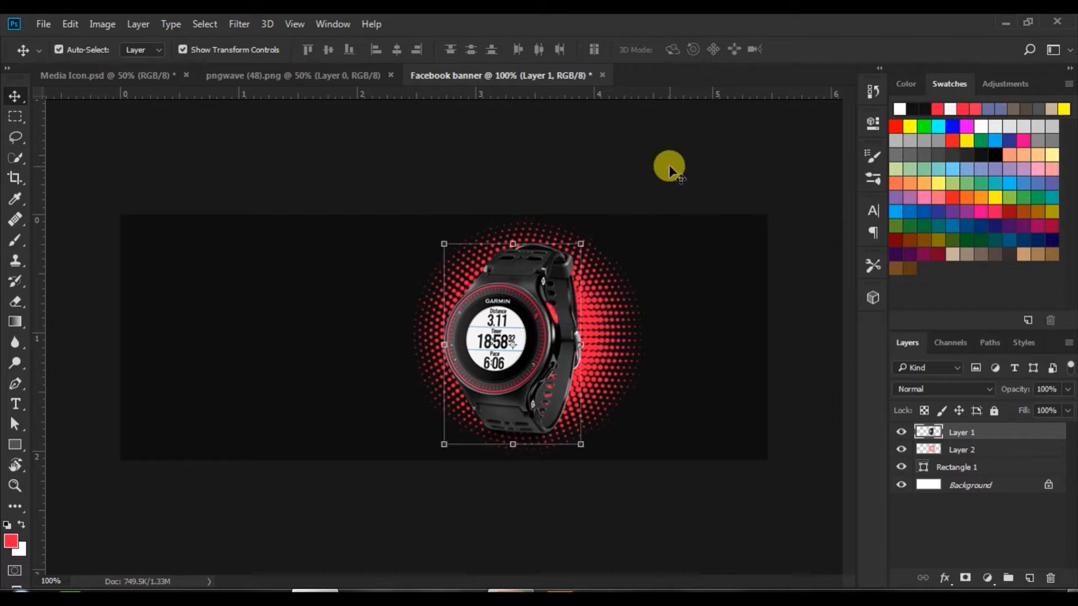
Add a layer mask to the halftone circle and fade its lower edge with an upward black-to-white linear gradient.
{"action": "left_click", "coordinate": [589, 284]}
{"action": "left_click", "coordinate": [964, 579]}
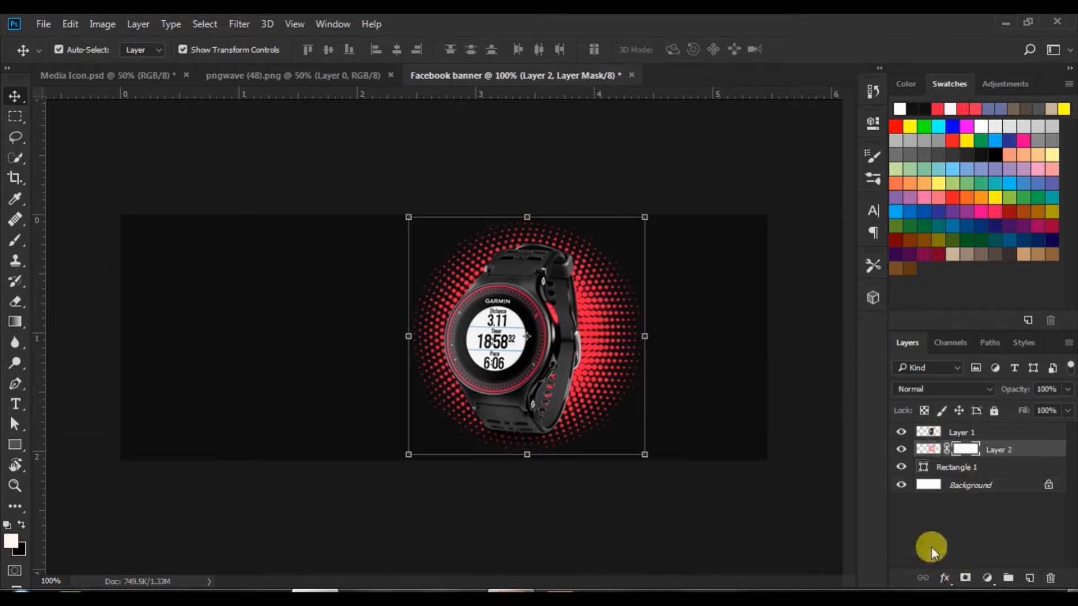
{"action": "left_click", "coordinate": [15, 321]}
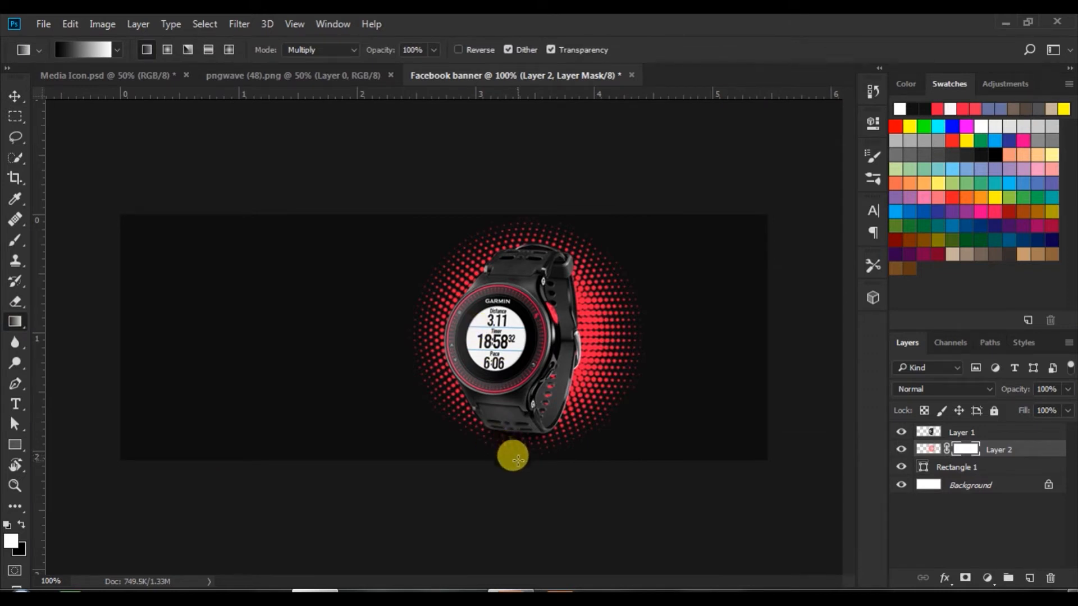
{"action": "left_click_drag", "start_coordinate": [517, 462], "coordinate": [513, 376]}
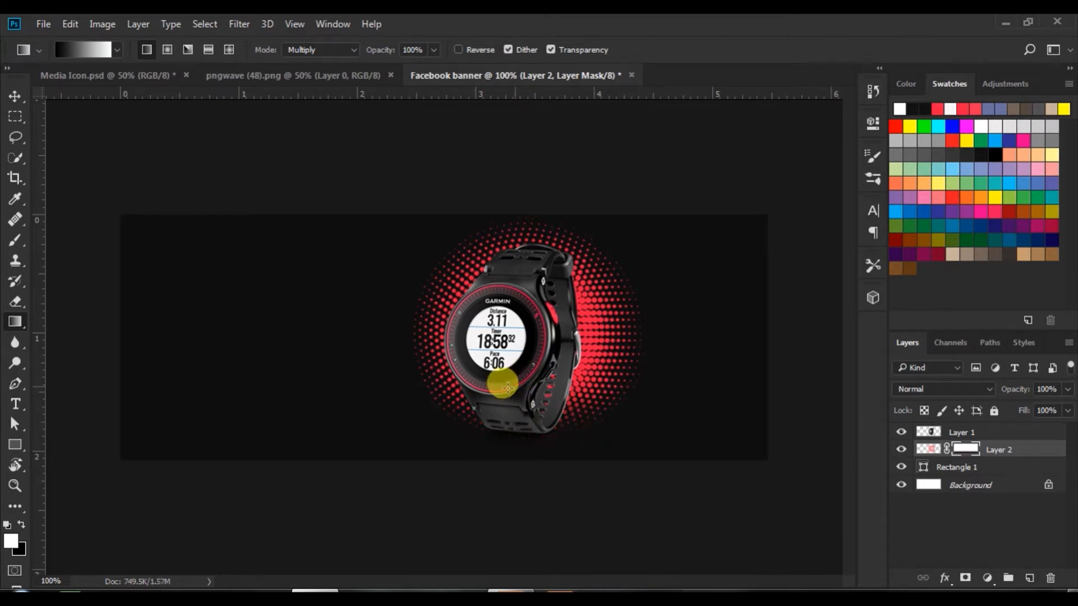
{"action": "left_click", "coordinate": [16, 96]}
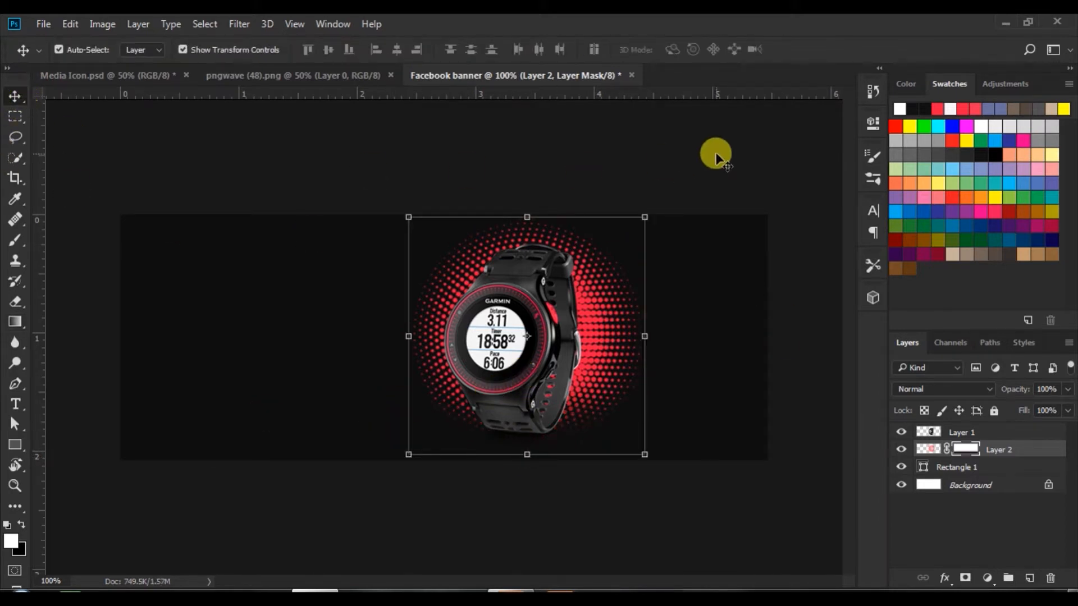
{"action": "left_click", "coordinate": [716, 153]}
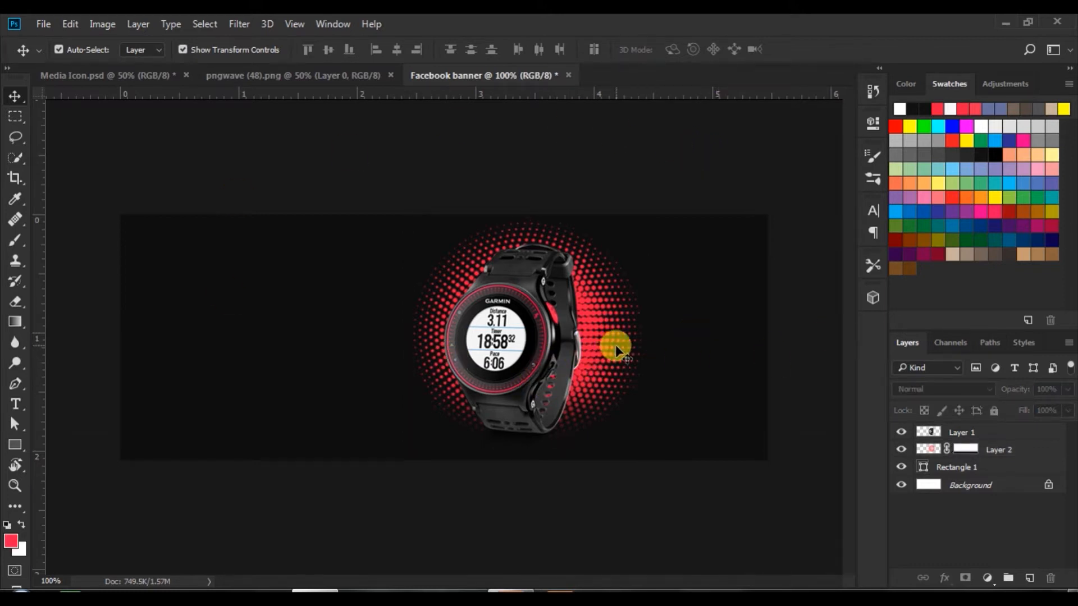
{"action": "left_click", "coordinate": [532, 344]}
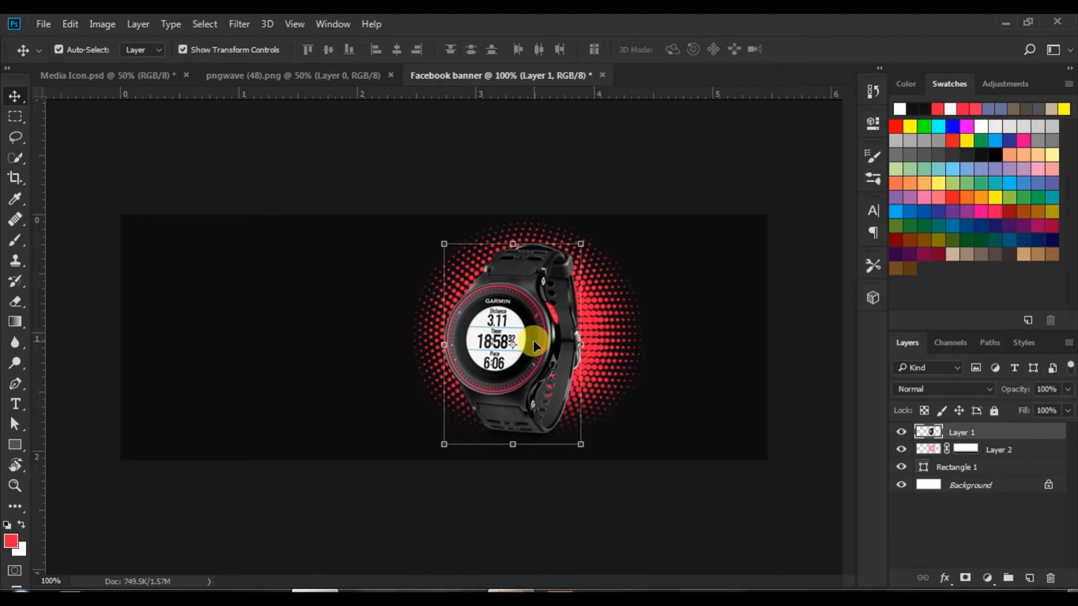
{"action": "left_click", "coordinate": [644, 175]}
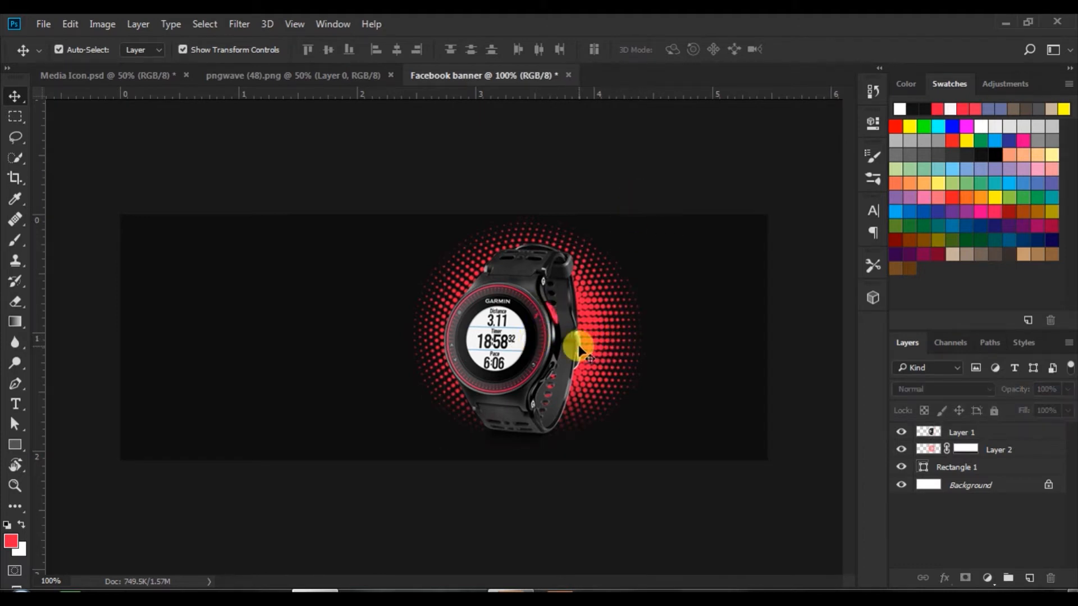
{"action": "left_click_drag", "start_coordinate": [524, 353], "coordinate": [525, 355]}
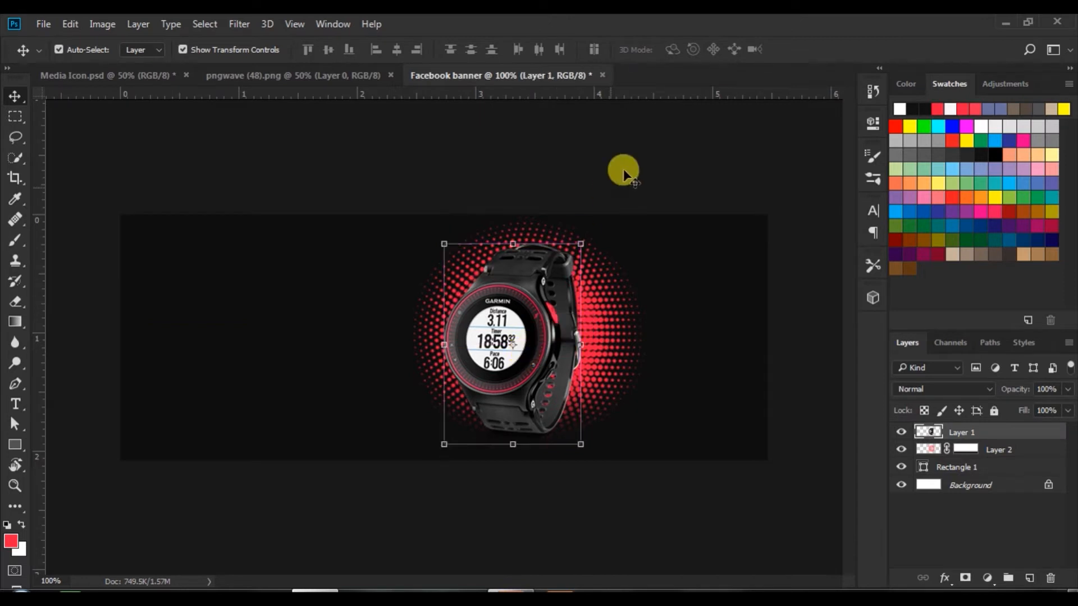
{"action": "left_click", "coordinate": [634, 162]}
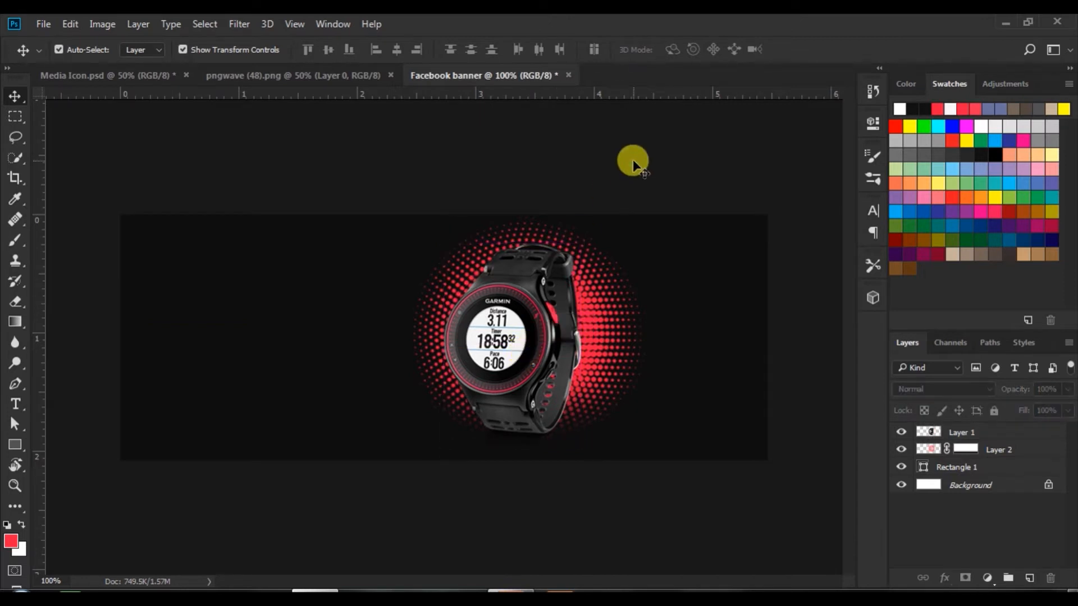
Set up the Type tool with white text in the Schadow BT Bold font.
{"action": "left_click", "coordinate": [16, 405]}
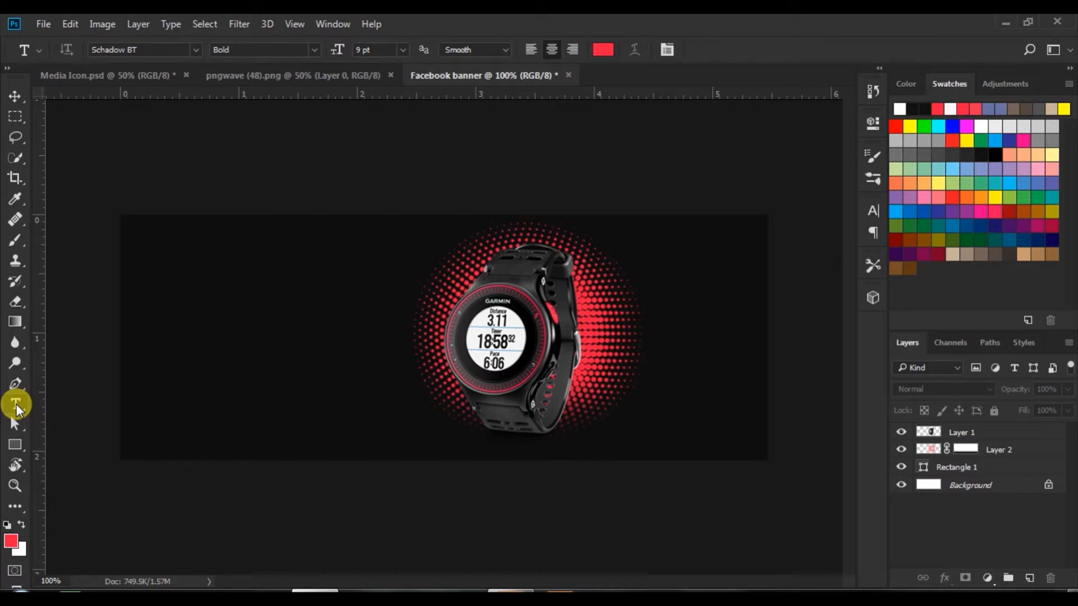
{"action": "left_click", "coordinate": [601, 49]}
{"action": "left_click", "coordinate": [958, 170]}
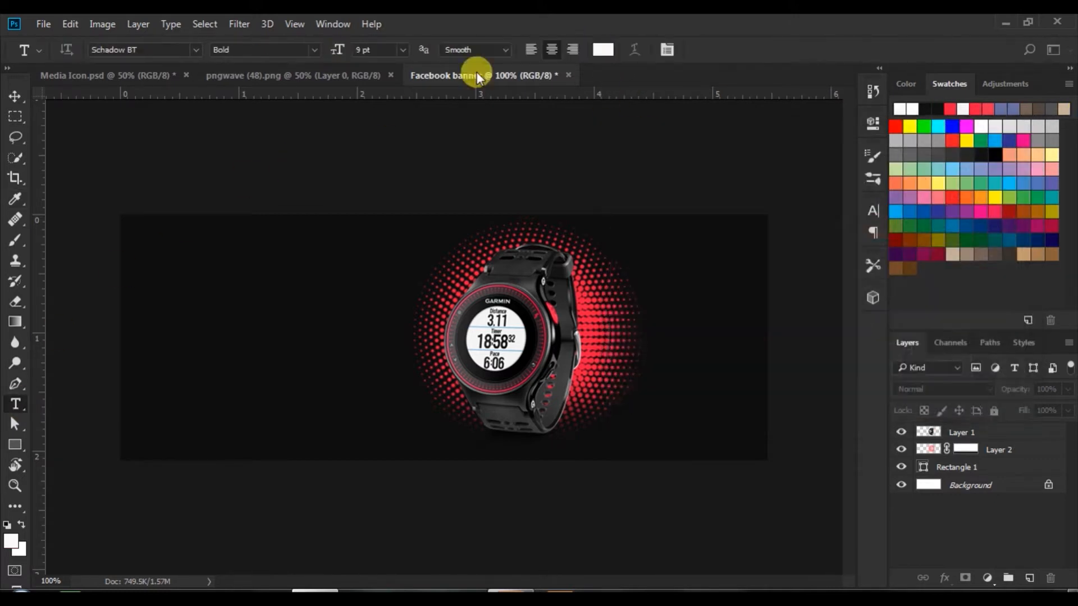
{"action": "left_click", "coordinate": [192, 49]}
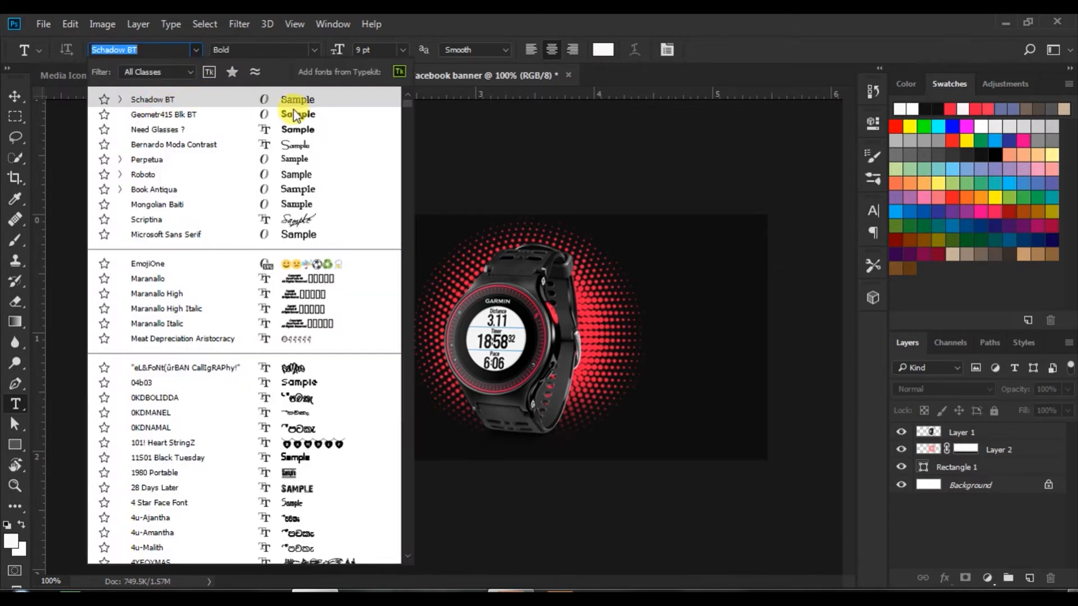
{"action": "left_click", "coordinate": [155, 99]}
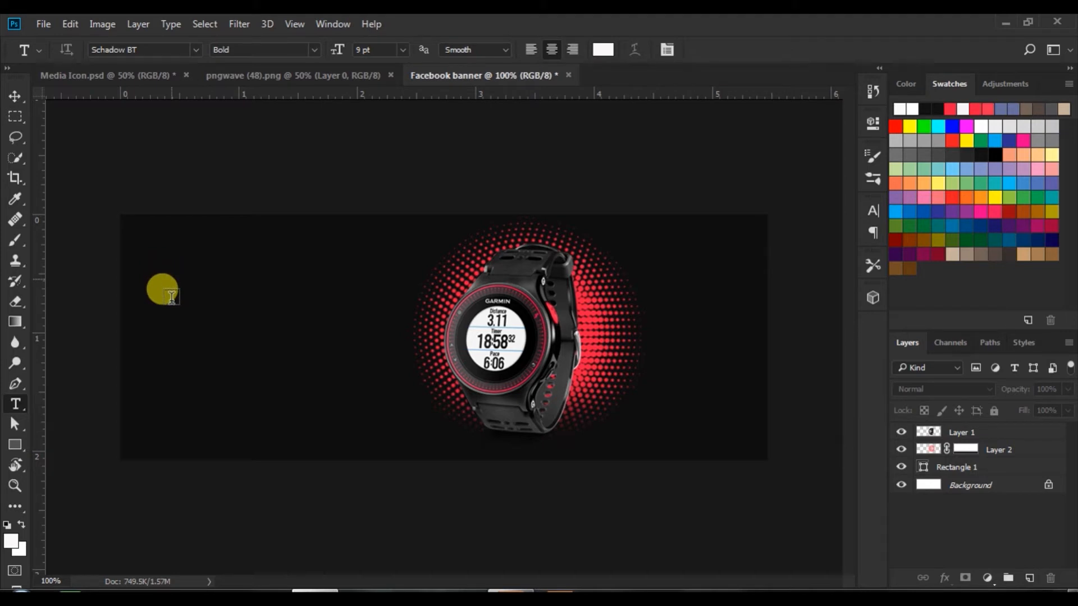
Add the text "Exclusive" at 10 pt in the upper area of the banner, to the left of the watch.
{"action": "left_click", "coordinate": [171, 274]}
{"action": "left_click", "coordinate": [401, 50]}
{"action": "left_click", "coordinate": [389, 144]}
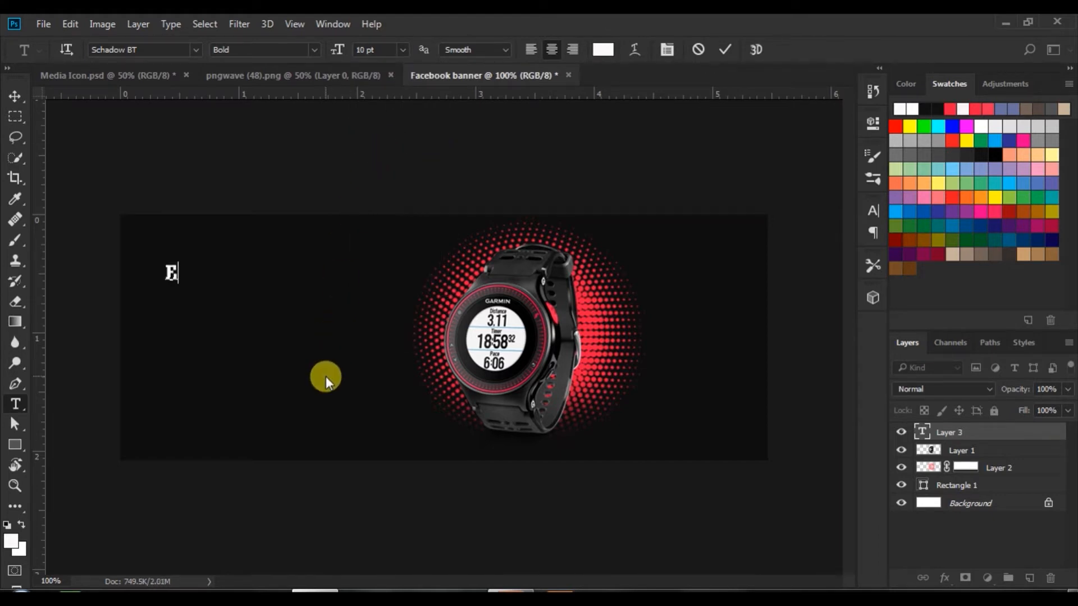
{"action": "type", "text": "Exclu"}
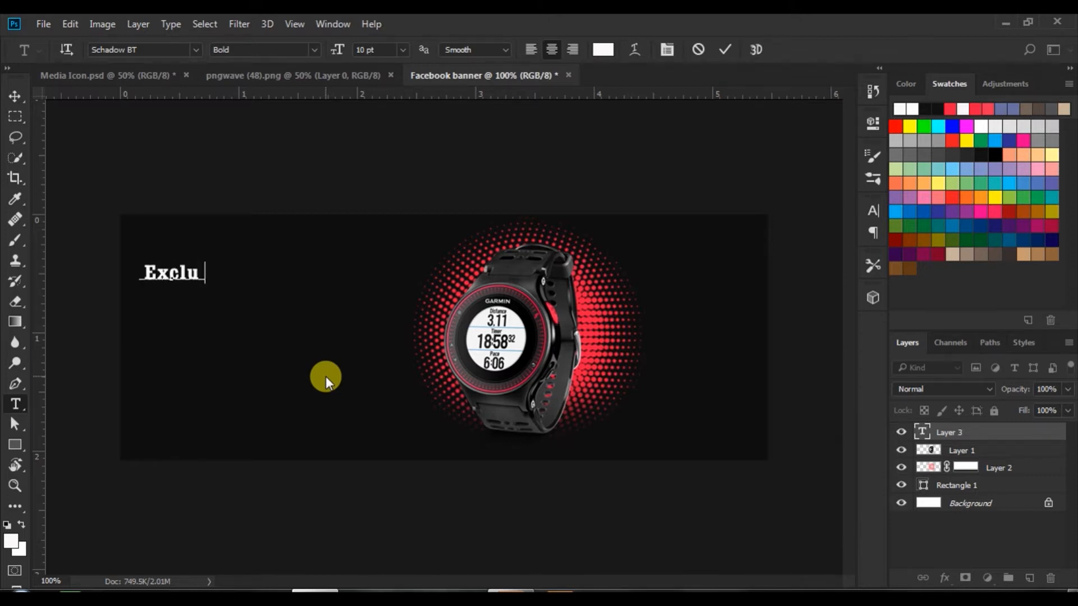
{"action": "type", "text": "sive"}
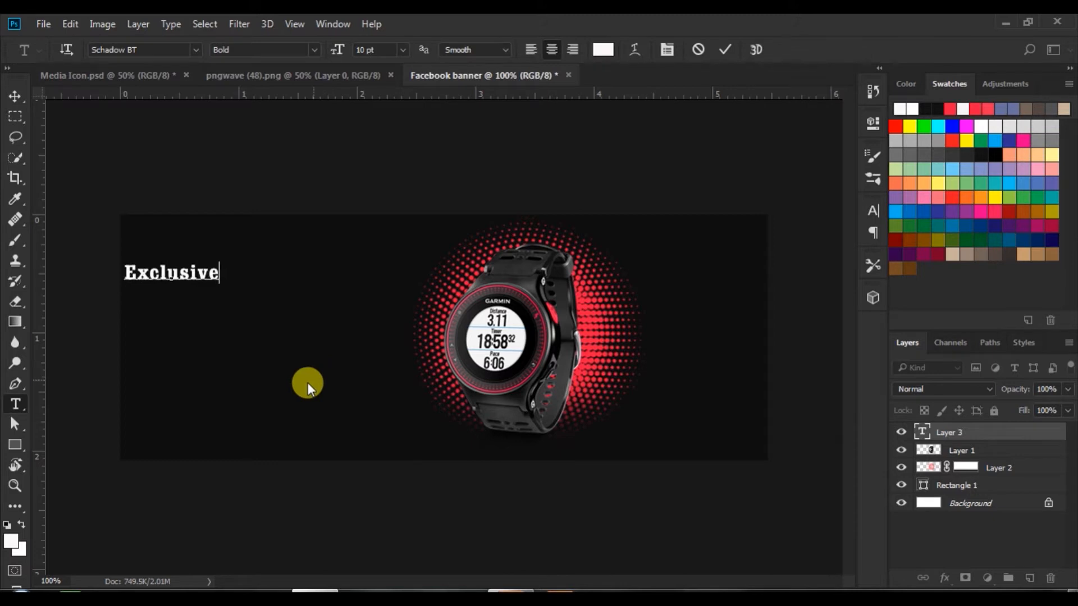
Set the "Exclusive" text to 12 pt and shift it right and slightly down, away from the banner's left edge.
{"action": "left_click_drag", "start_coordinate": [124, 269], "coordinate": [220, 272]}
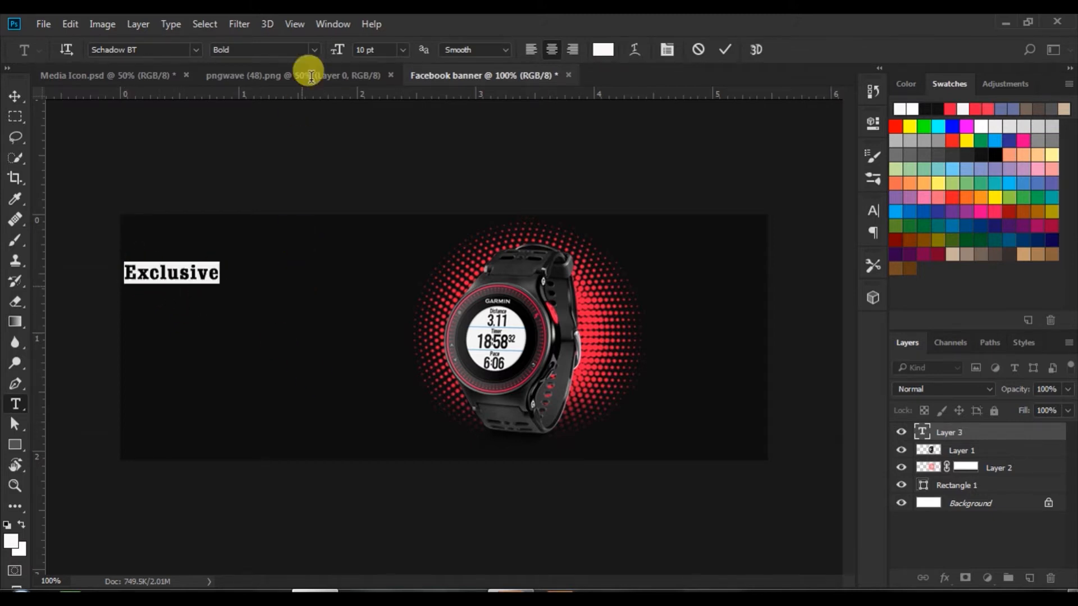
{"action": "left_click", "coordinate": [401, 49]}
{"action": "left_click", "coordinate": [393, 179]}
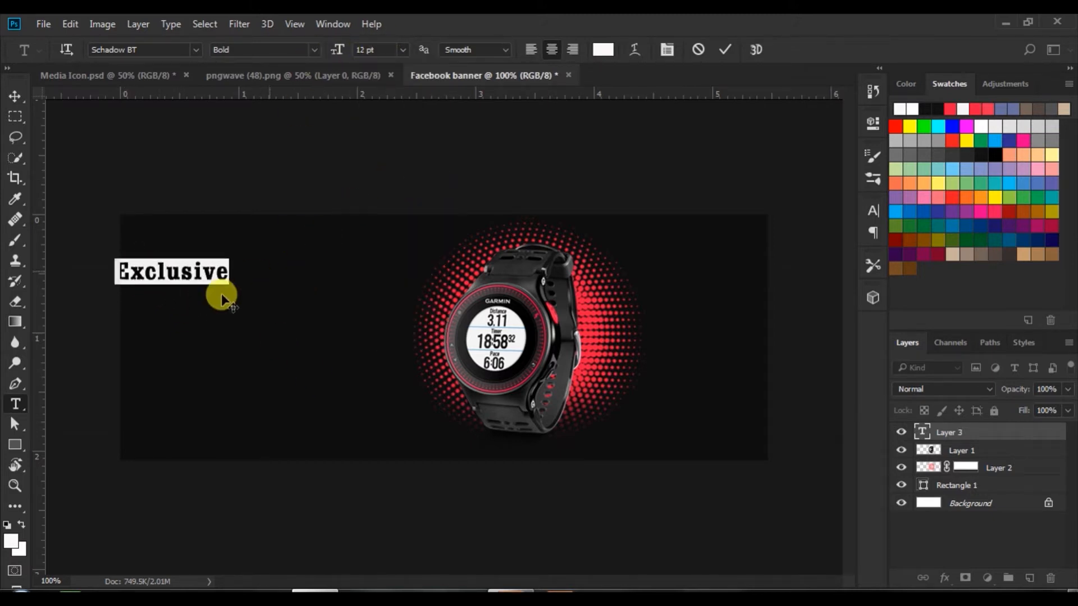
{"action": "left_click_drag", "start_coordinate": [217, 301], "coordinate": [233, 314]}
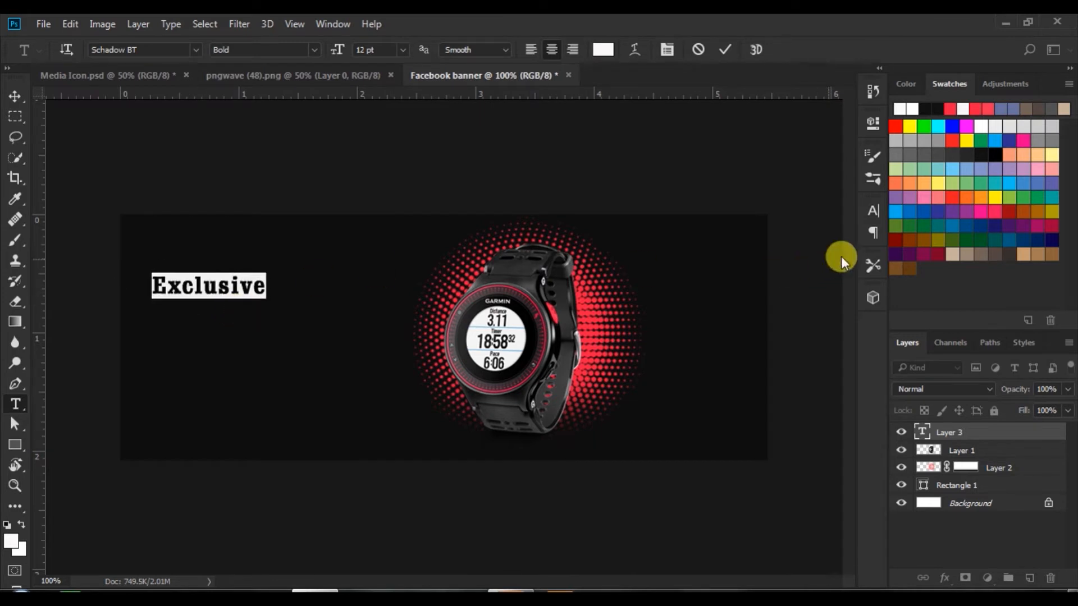
Format "Exclusive" at 14 pt with -10 tracking and faux bold turned off, and commit the text.
{"action": "left_click", "coordinate": [872, 211]}
{"action": "left_click_drag", "start_coordinate": [784, 273], "coordinate": [782, 275]}
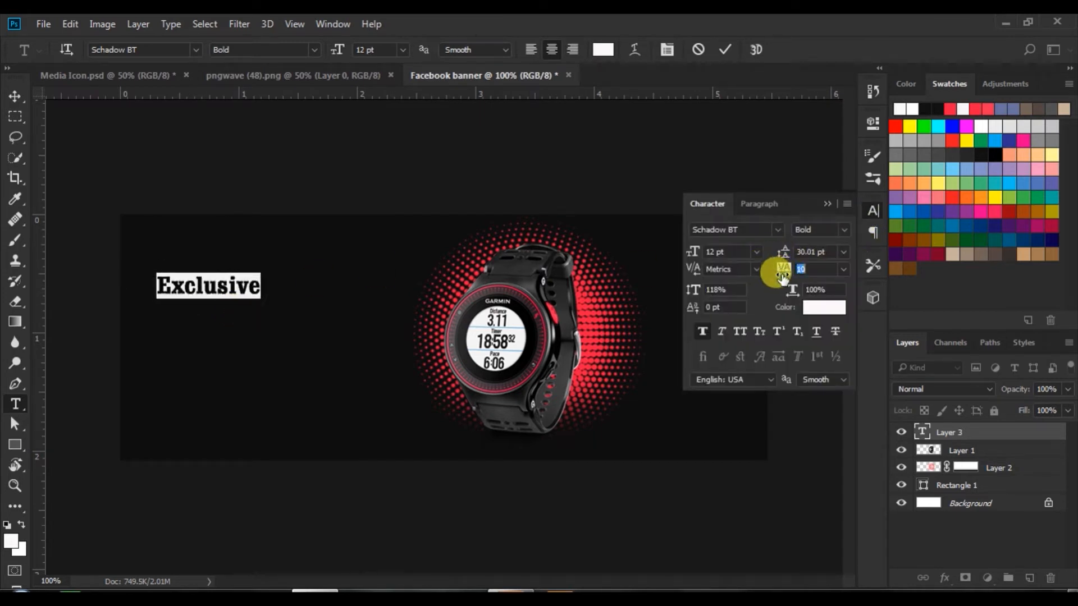
{"action": "left_click", "coordinate": [756, 252]}
{"action": "left_click", "coordinate": [743, 397]}
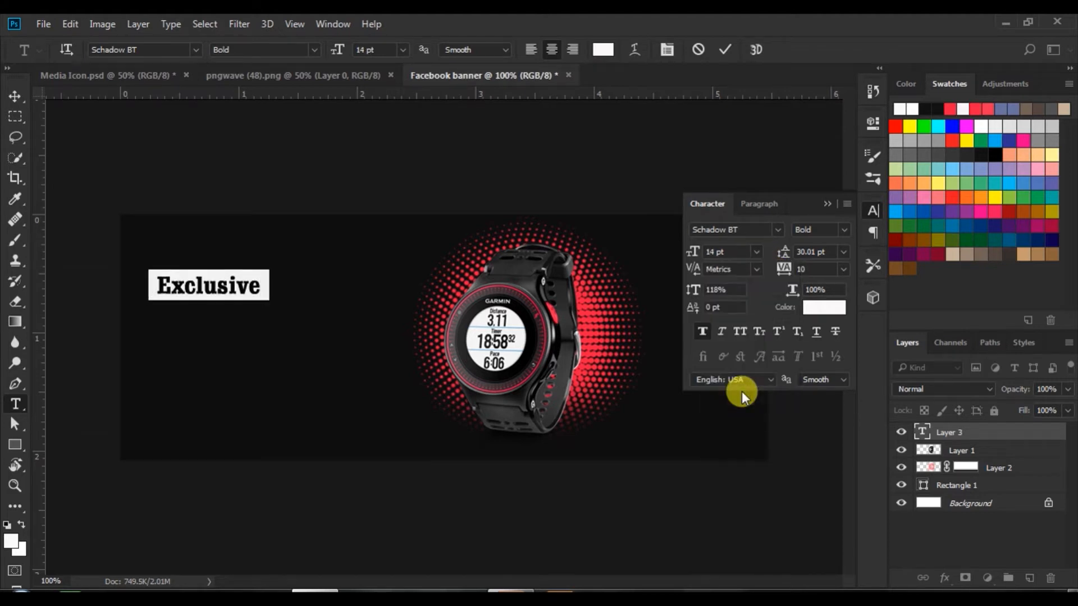
{"action": "left_click_drag", "start_coordinate": [784, 274], "coordinate": [781, 272]}
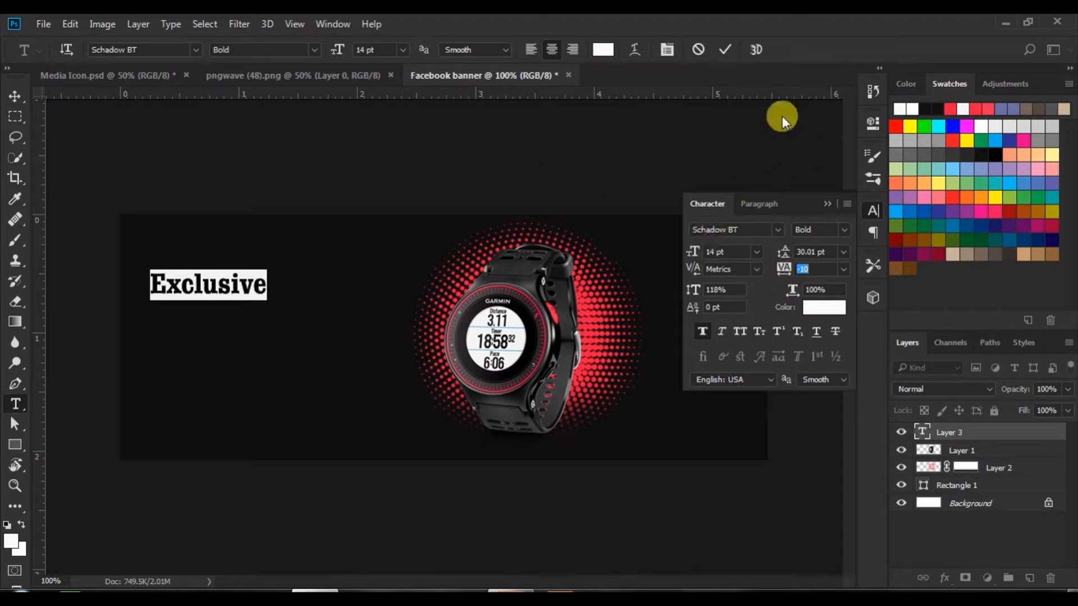
{"action": "left_click", "coordinate": [706, 330]}
{"action": "left_click", "coordinate": [727, 50]}
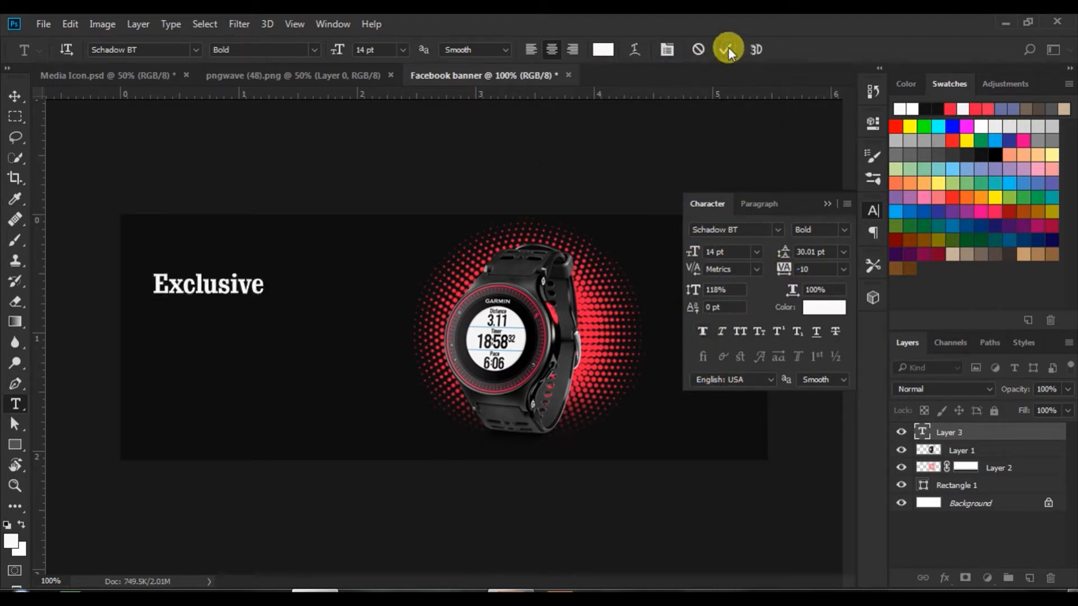
Move the "Exclusive" text slightly upward on the banner.
{"action": "left_click", "coordinate": [827, 204]}
{"action": "left_click", "coordinate": [14, 96]}
{"action": "left_click", "coordinate": [296, 174]}
{"action": "left_click_drag", "start_coordinate": [232, 290], "coordinate": [232, 277]}
Start a new text layer just below "Exclusive" with the size at 18 pt and the colour set to red f70732.
{"action": "key", "text": "t"}
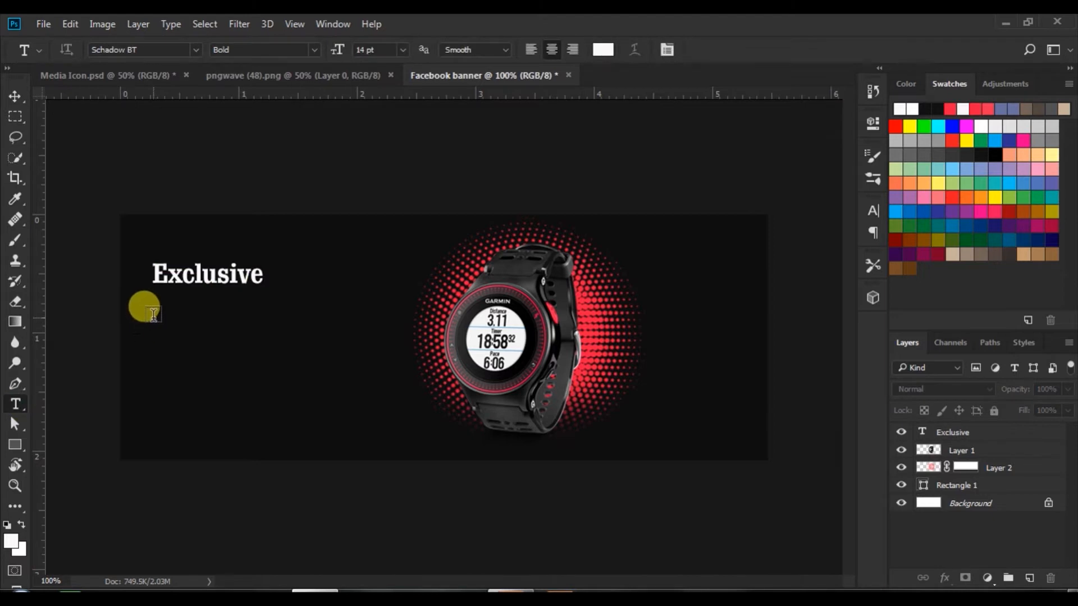
{"action": "left_click", "coordinate": [153, 314]}
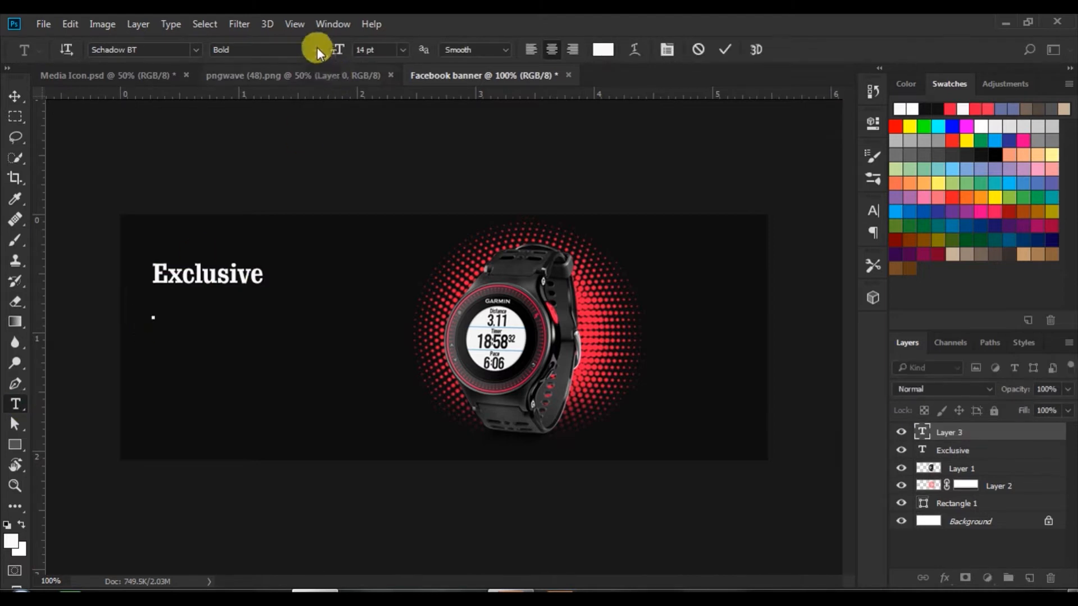
{"action": "left_click", "coordinate": [873, 212]}
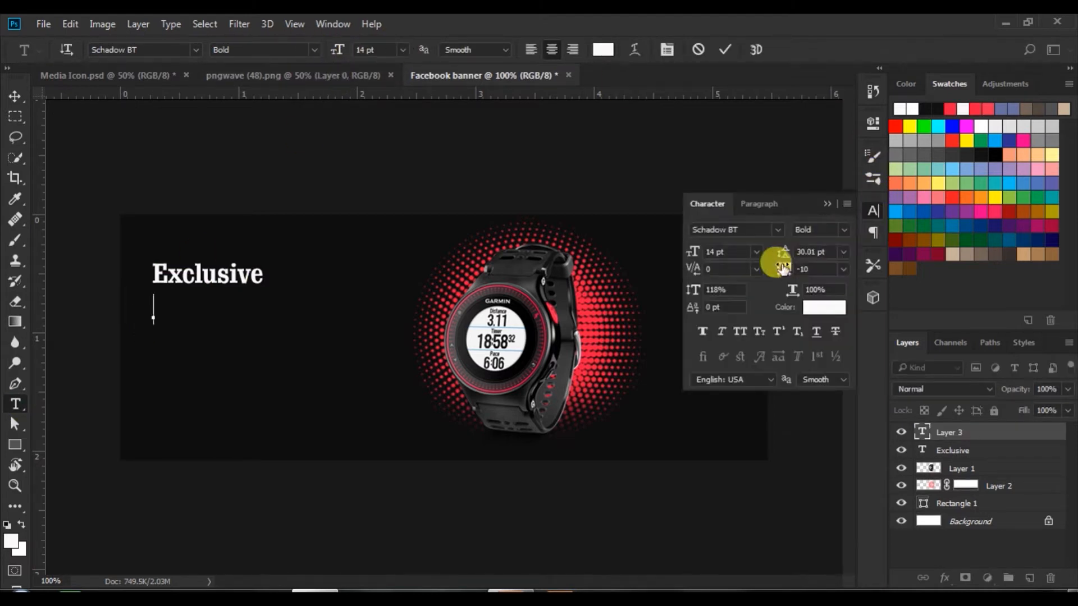
{"action": "left_click", "coordinate": [756, 251]}
{"action": "left_click", "coordinate": [740, 437]}
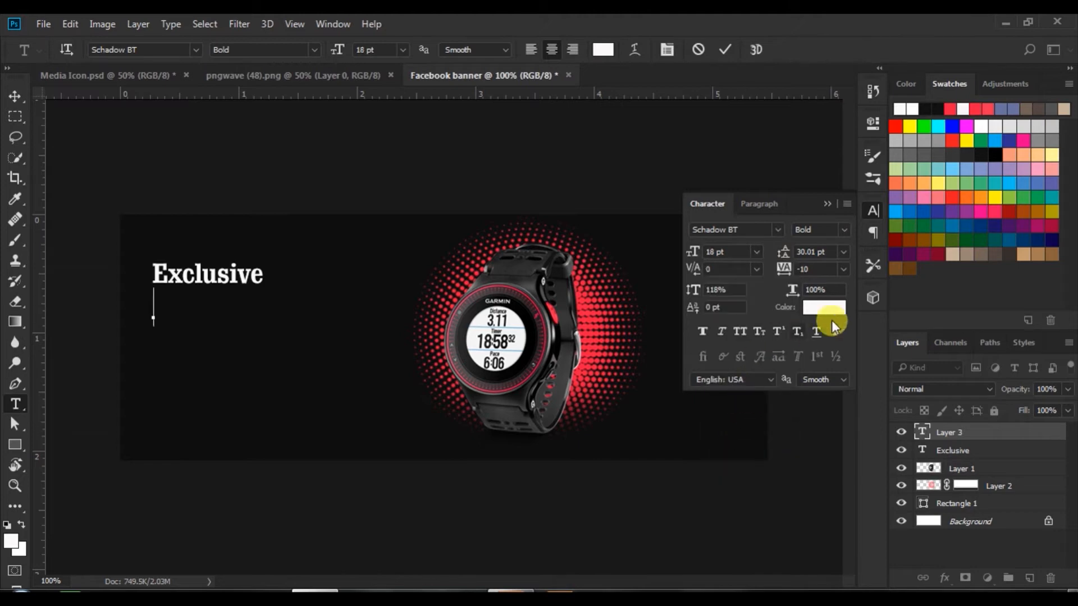
{"action": "left_click", "coordinate": [823, 306]}
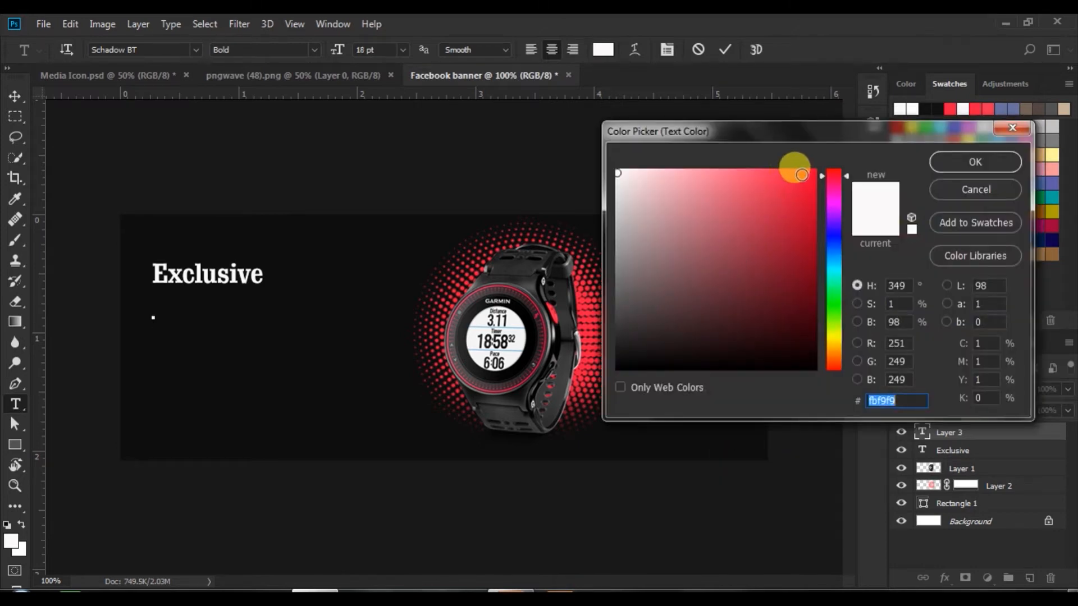
{"action": "left_click_drag", "start_coordinate": [878, 133], "coordinate": [846, 178]}
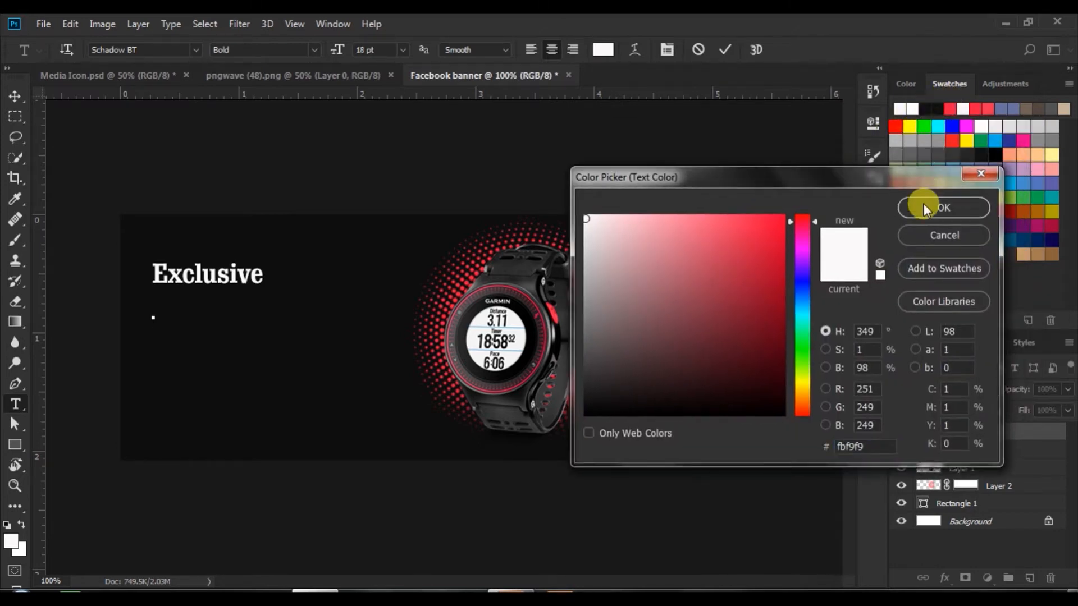
{"action": "left_click", "coordinate": [779, 220]}
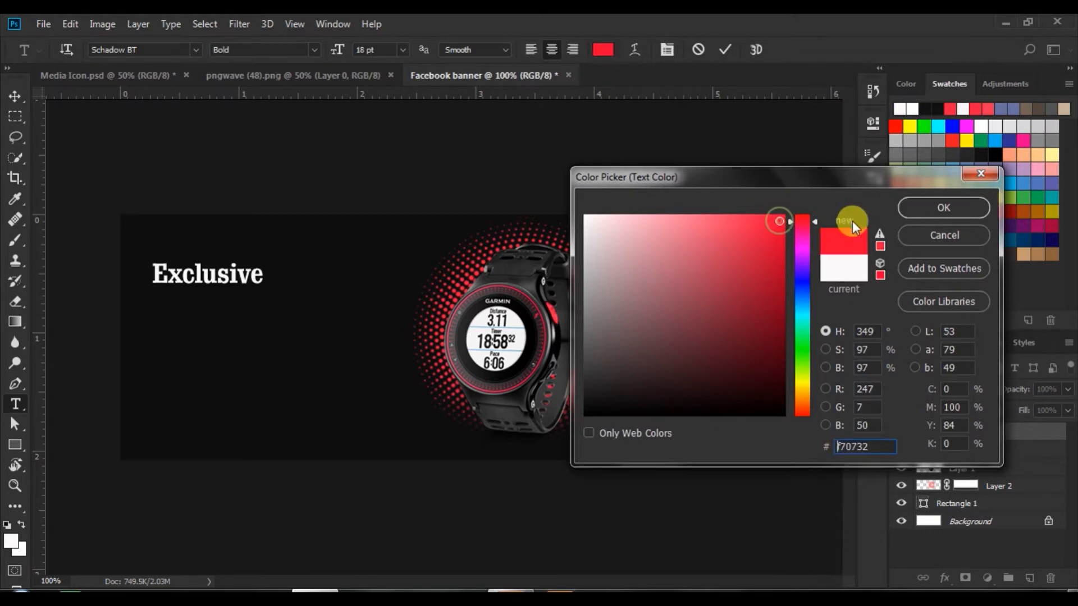
{"action": "left_click", "coordinate": [928, 204]}
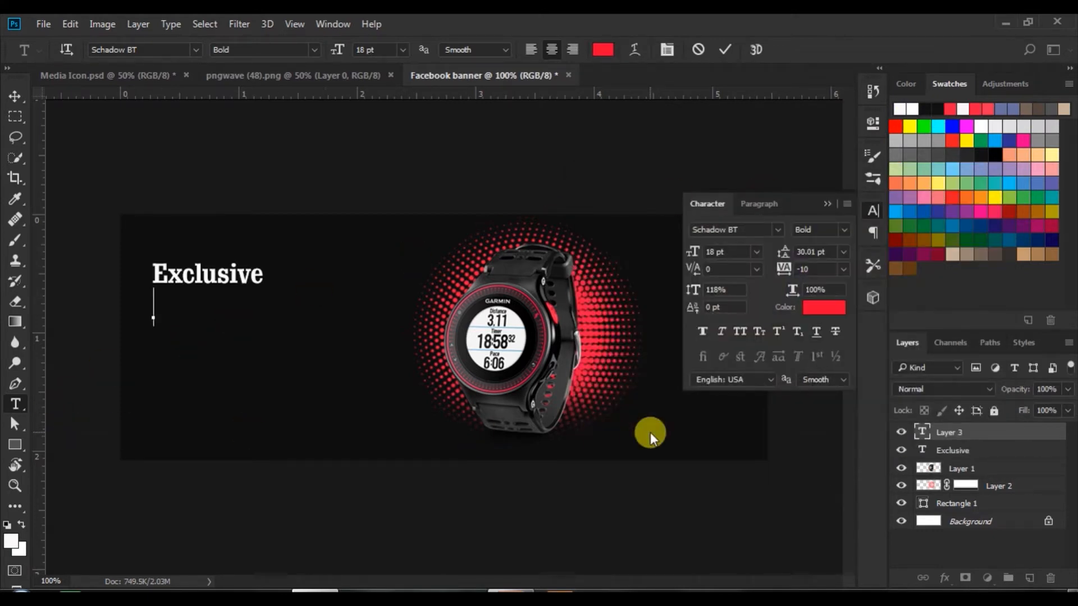
Enter the headline "SMART WATCH" with left-aligned text.
{"action": "type", "text": "S"}
{"action": "left_click", "coordinate": [530, 50]}
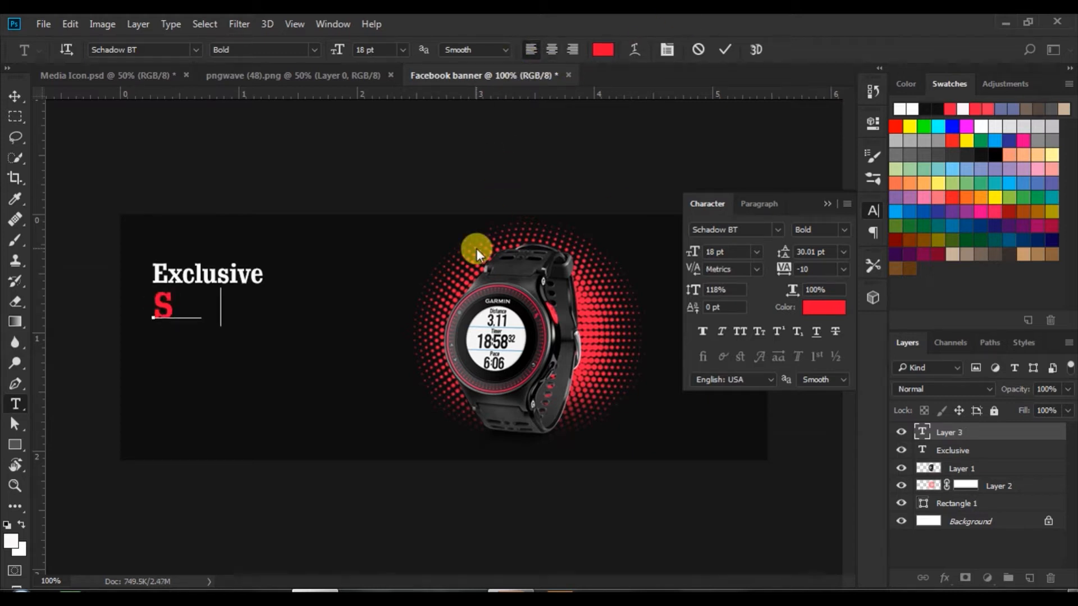
{"action": "type", "text": "MART"}
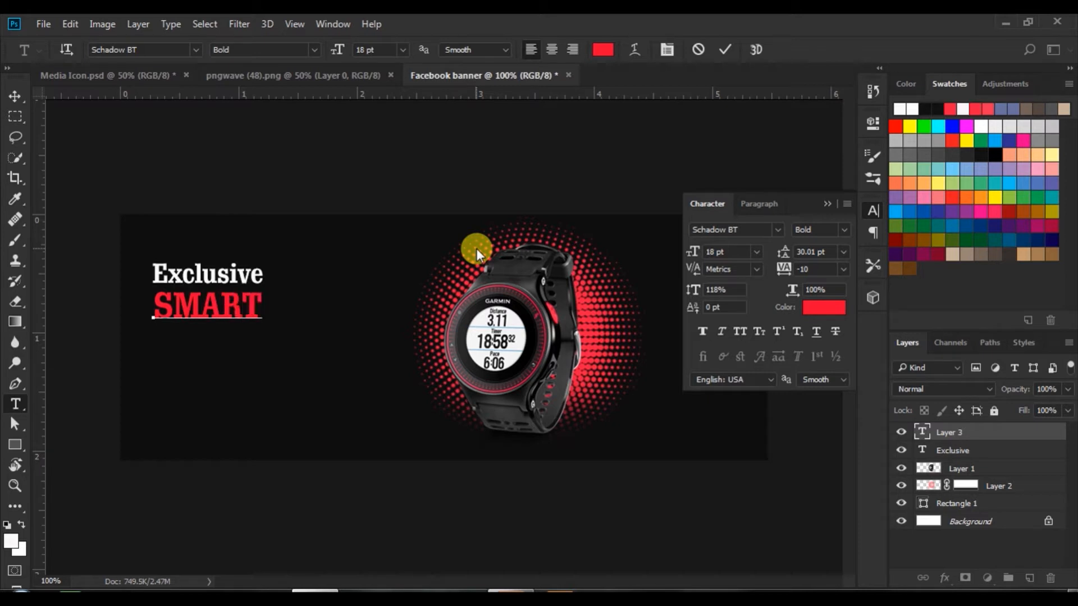
{"action": "type", "text": " WATCH"}
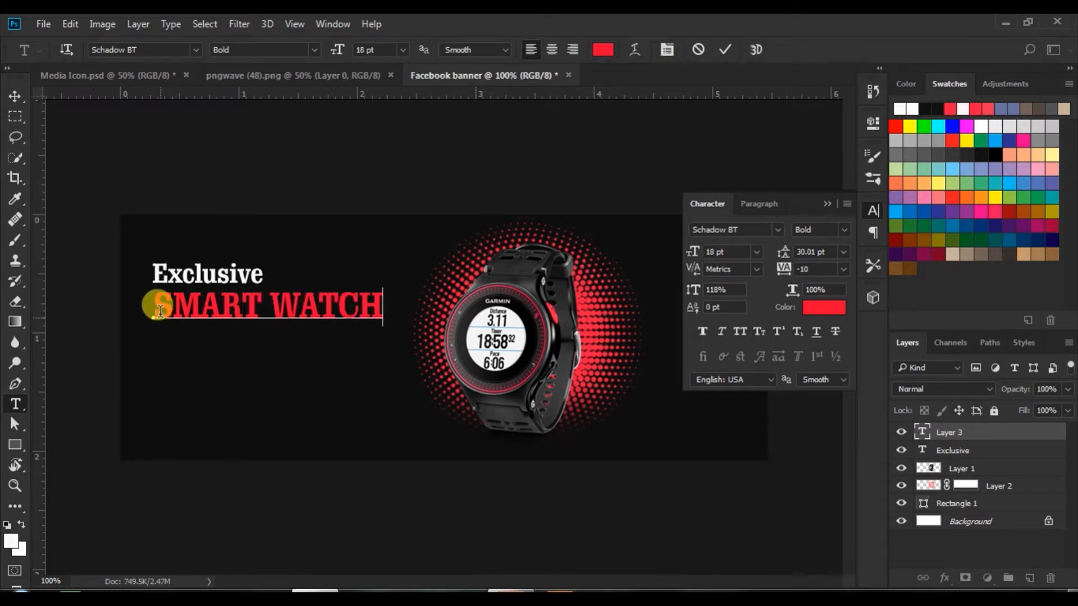
Apply faux bold and the red colour fa0934 to "SMART WATCH" and commit the text.
{"action": "left_click_drag", "start_coordinate": [155, 306], "coordinate": [613, 292]}
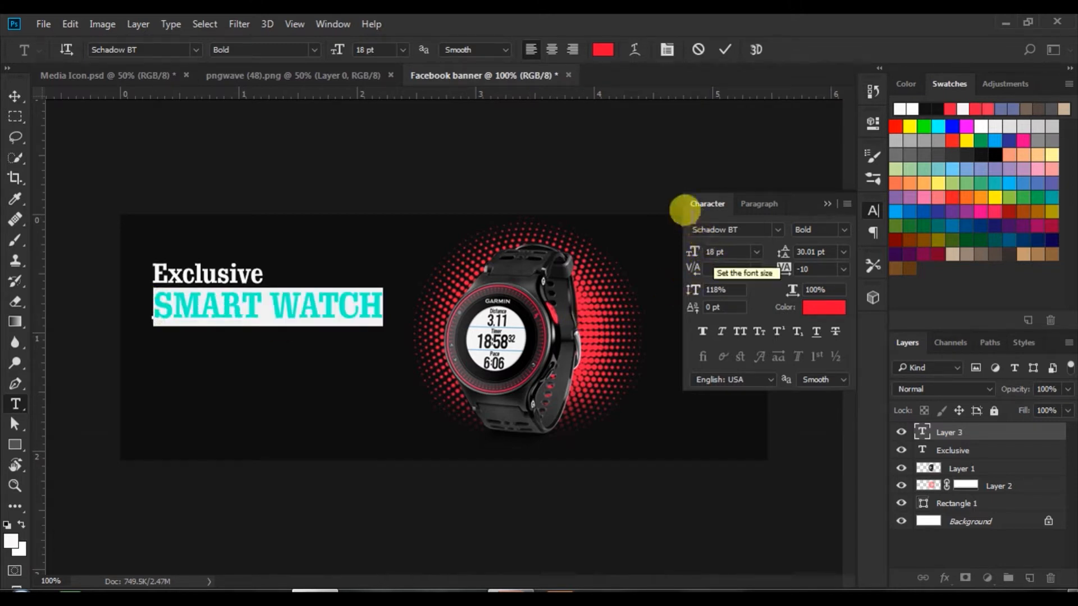
{"action": "left_click", "coordinate": [701, 333]}
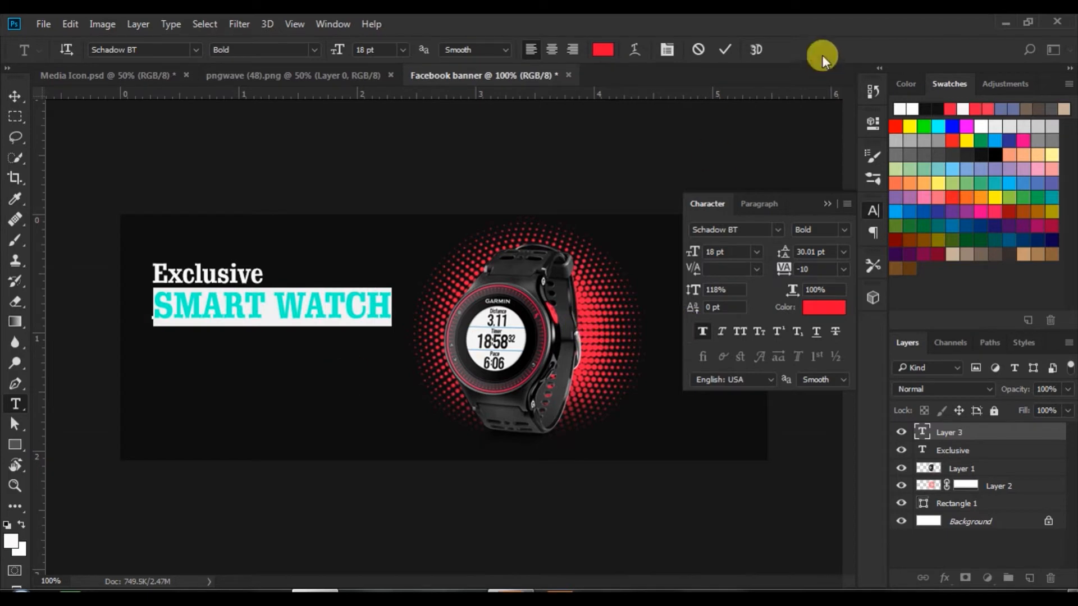
{"action": "left_click", "coordinate": [814, 318]}
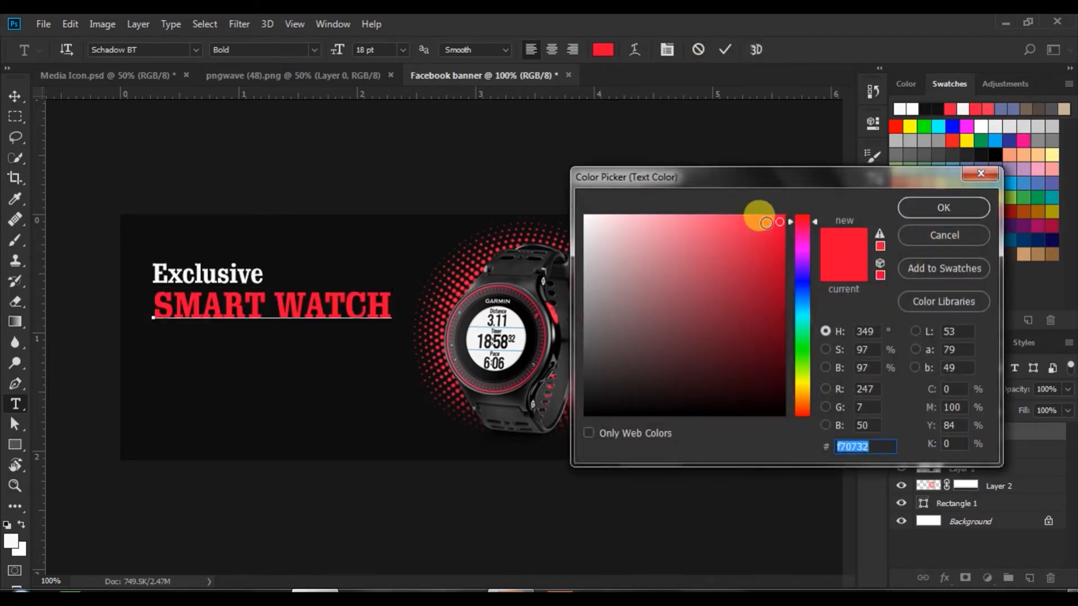
{"action": "left_click", "coordinate": [767, 219]}
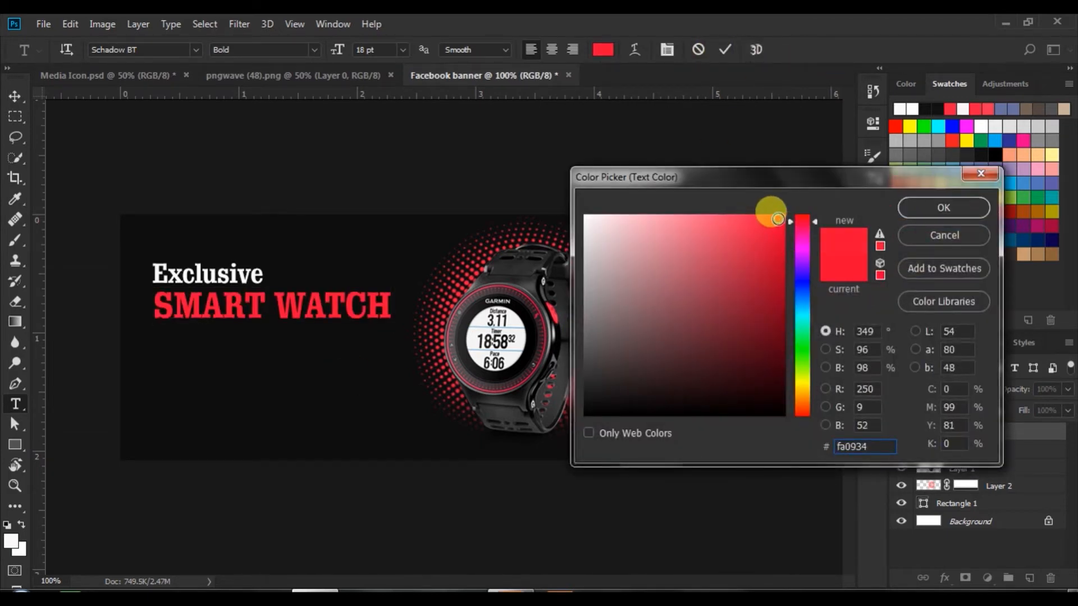
{"action": "left_click", "coordinate": [913, 208]}
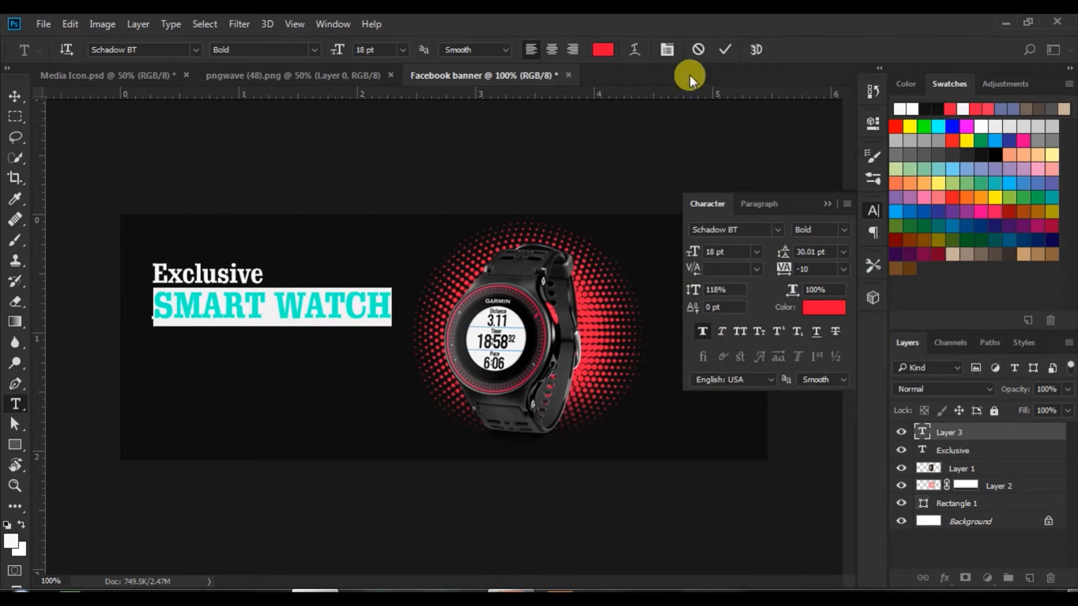
{"action": "left_click", "coordinate": [722, 49]}
Align the left edges of "SMART WATCH" and "Exclusive", and nudge "SMART WATCH" up closer to "Exclusive".
{"action": "left_click", "coordinate": [21, 98]}
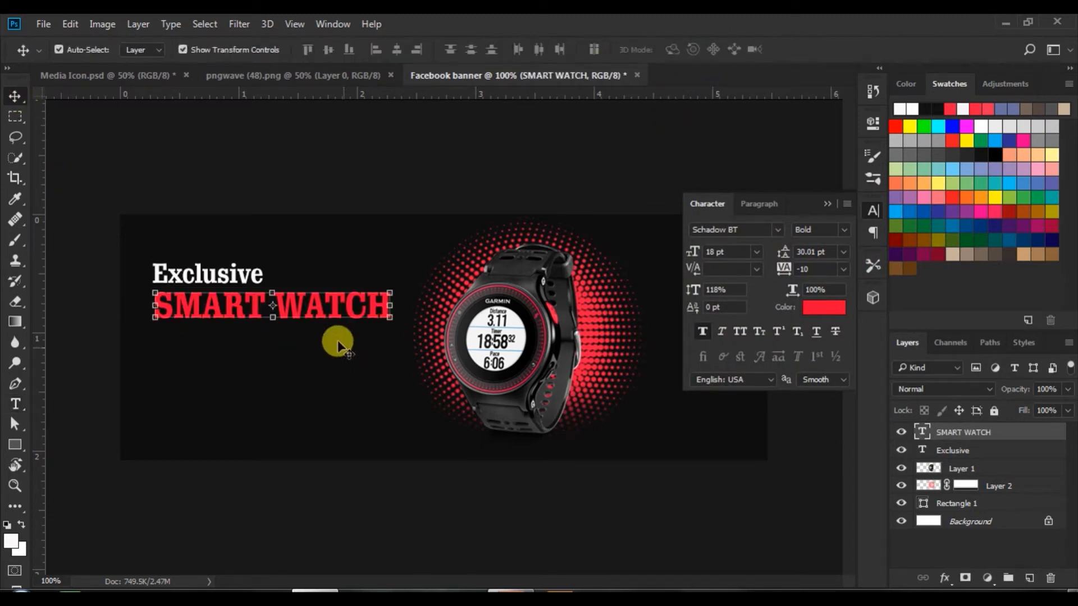
{"action": "left_click_drag", "start_coordinate": [307, 308], "coordinate": [313, 306]}
{"action": "left_click", "coordinate": [948, 452], "text": "ctrl"}
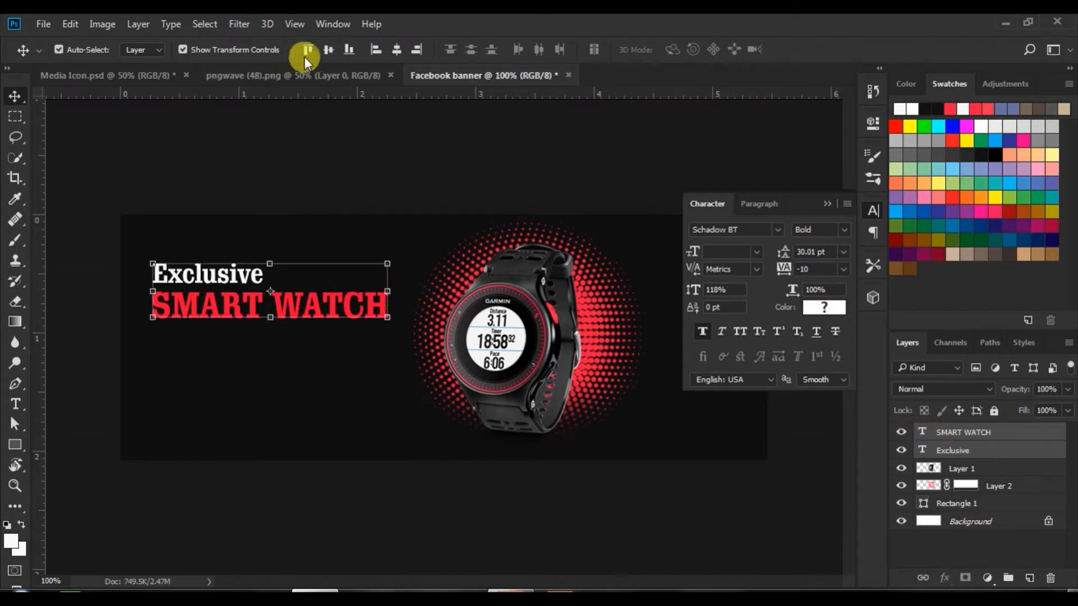
{"action": "left_click", "coordinate": [375, 52]}
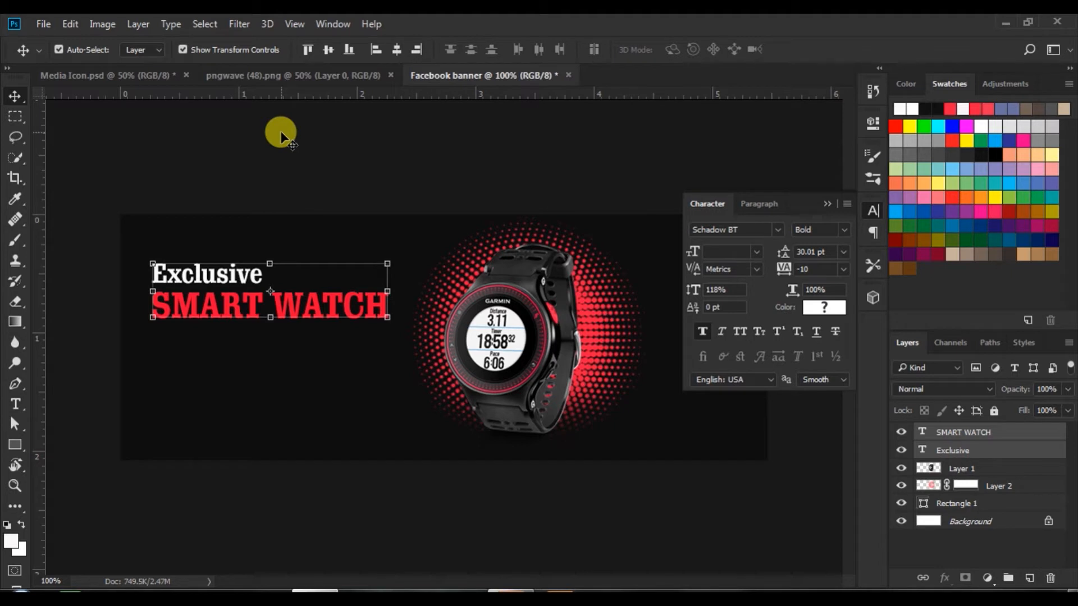
{"action": "left_click", "coordinate": [229, 304]}
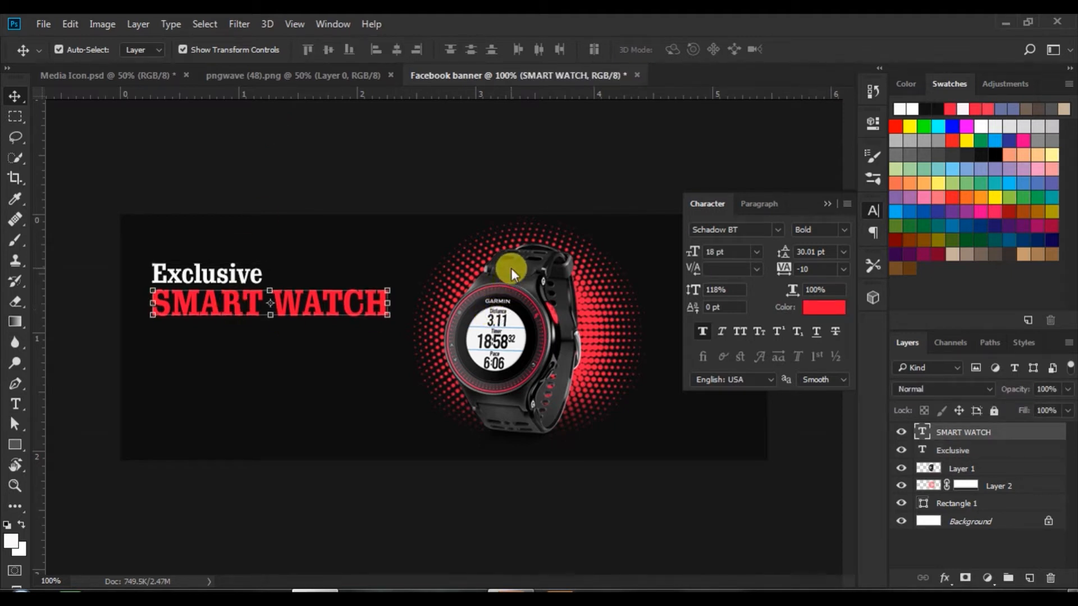
{"action": "left_click", "coordinate": [452, 166]}
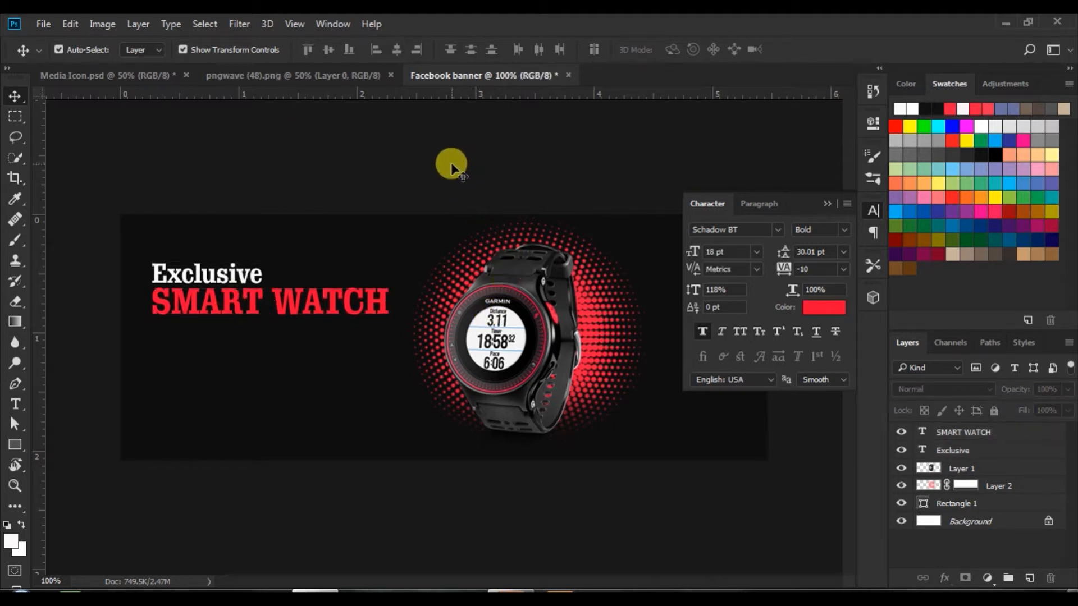
Draw a rectangle about 220 × 27 px below "SMART WATCH" and round all its corners to 13.5 px.
{"action": "left_click", "coordinate": [19, 443]}
{"action": "left_click_drag", "start_coordinate": [213, 321], "coordinate": [387, 343]}
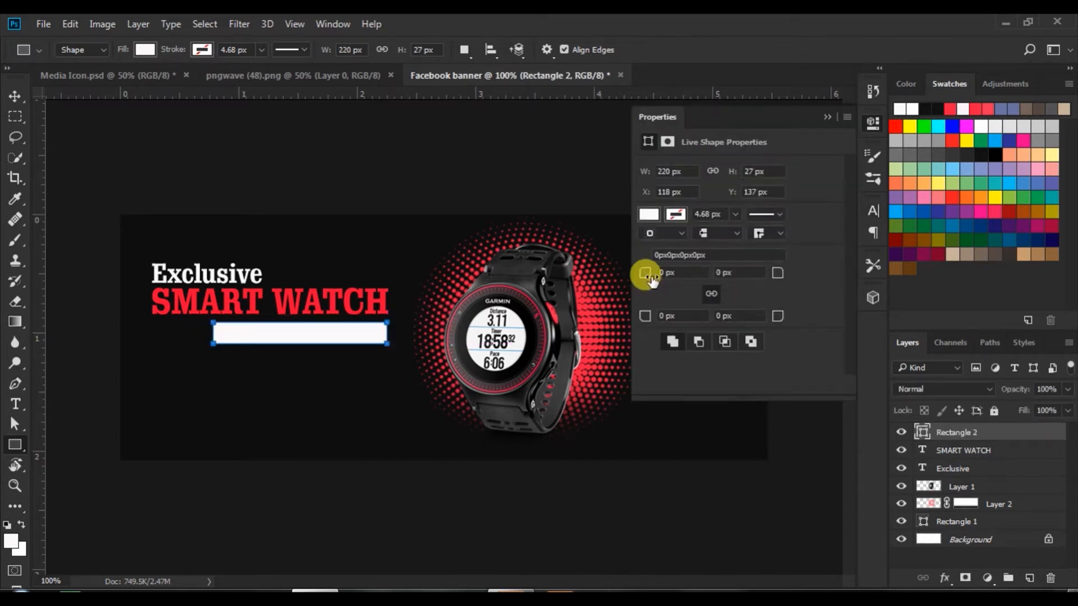
{"action": "left_click_drag", "start_coordinate": [646, 276], "coordinate": [717, 269]}
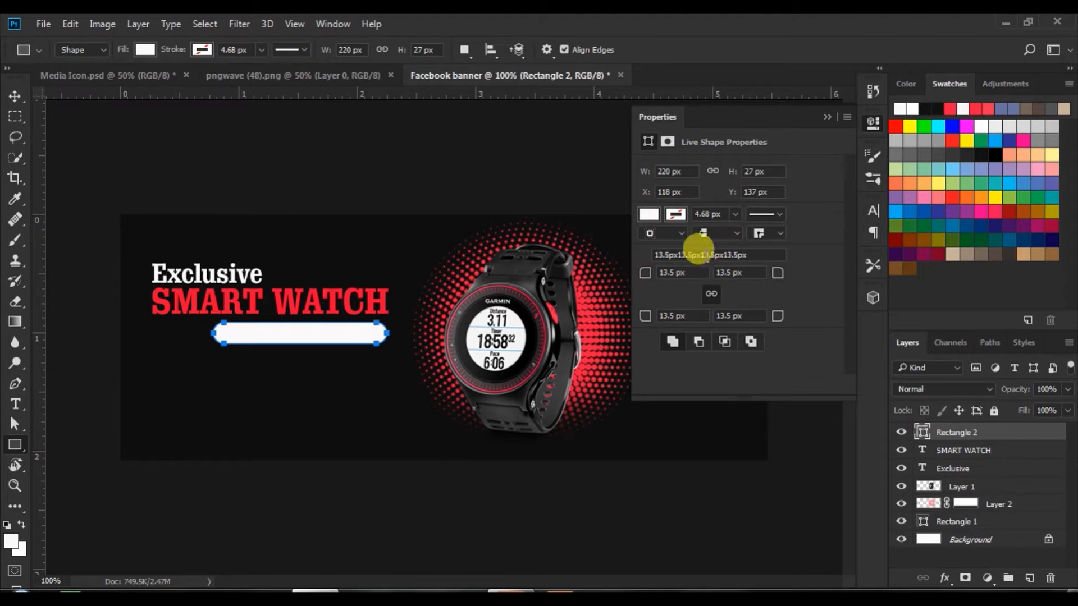
Fill the rounded bar below "SMART WATCH" with the light red from the recently used colours.
{"action": "left_click", "coordinate": [648, 214]}
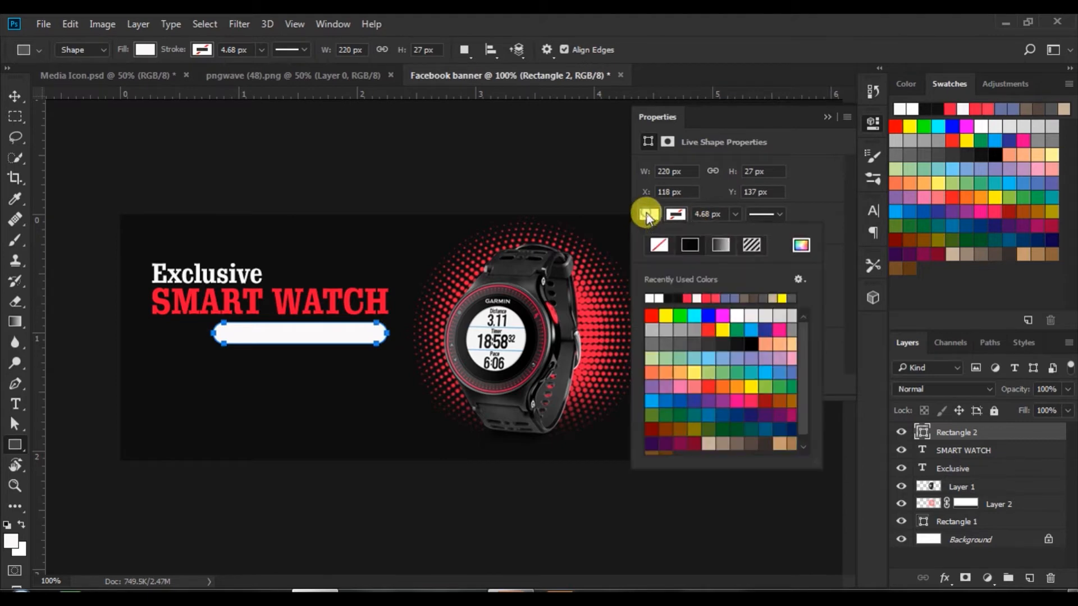
{"action": "left_click", "coordinate": [677, 293]}
{"action": "left_click", "coordinate": [827, 117]}
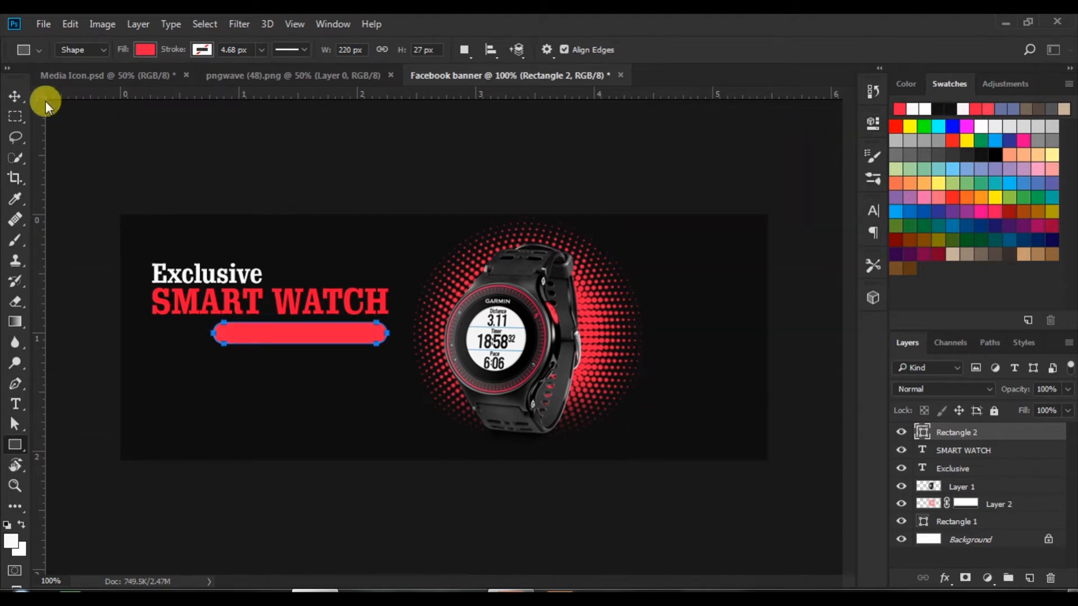
Add the white 6 pt text "FOR COOL PEOPLE LIKE YOU" on the red rounded bar below "SMART WATCH".
{"action": "left_click", "coordinate": [14, 95]}
{"action": "left_click", "coordinate": [288, 183]}
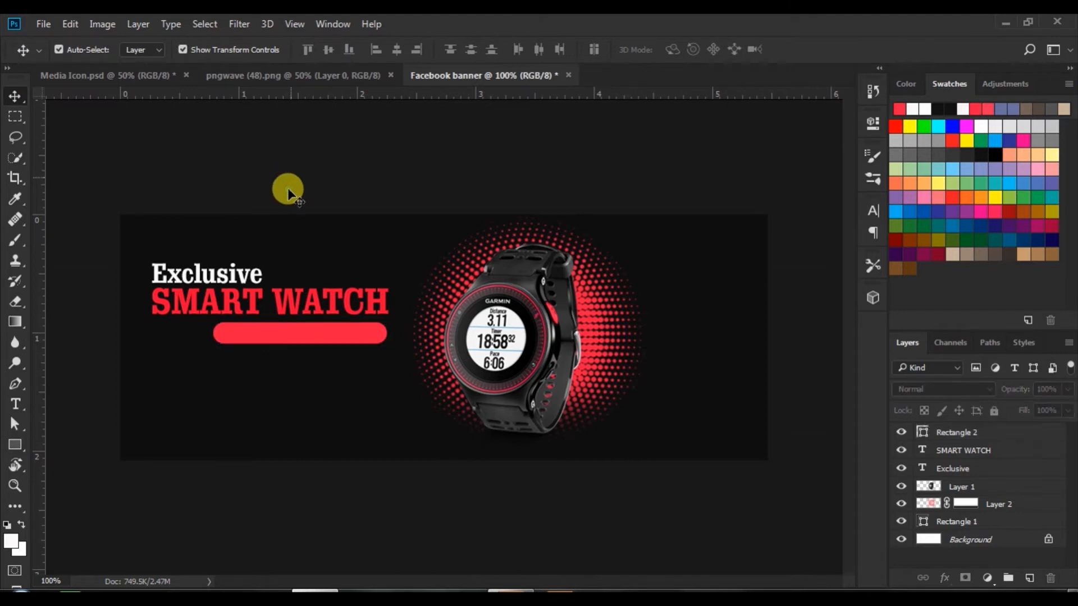
{"action": "left_click", "coordinate": [17, 404]}
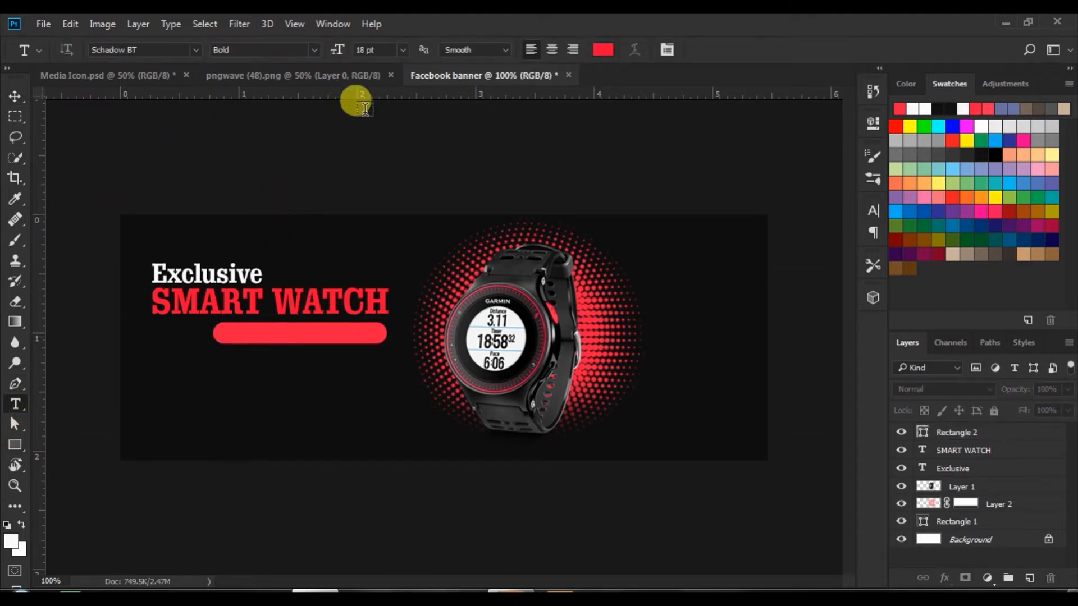
{"action": "left_click", "coordinate": [225, 334]}
{"action": "left_click", "coordinate": [403, 50]}
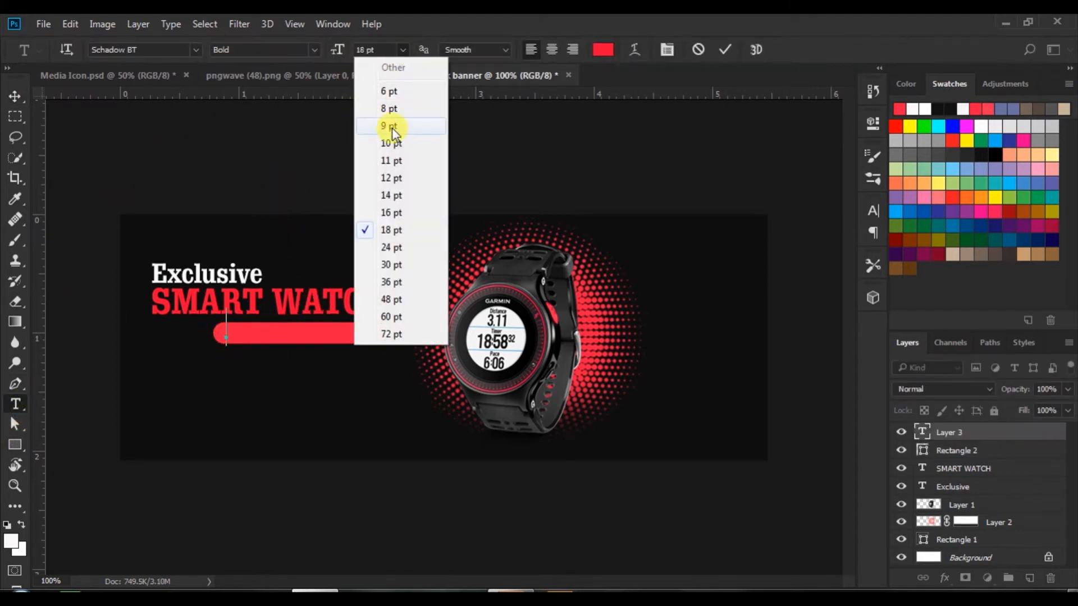
{"action": "left_click", "coordinate": [385, 93]}
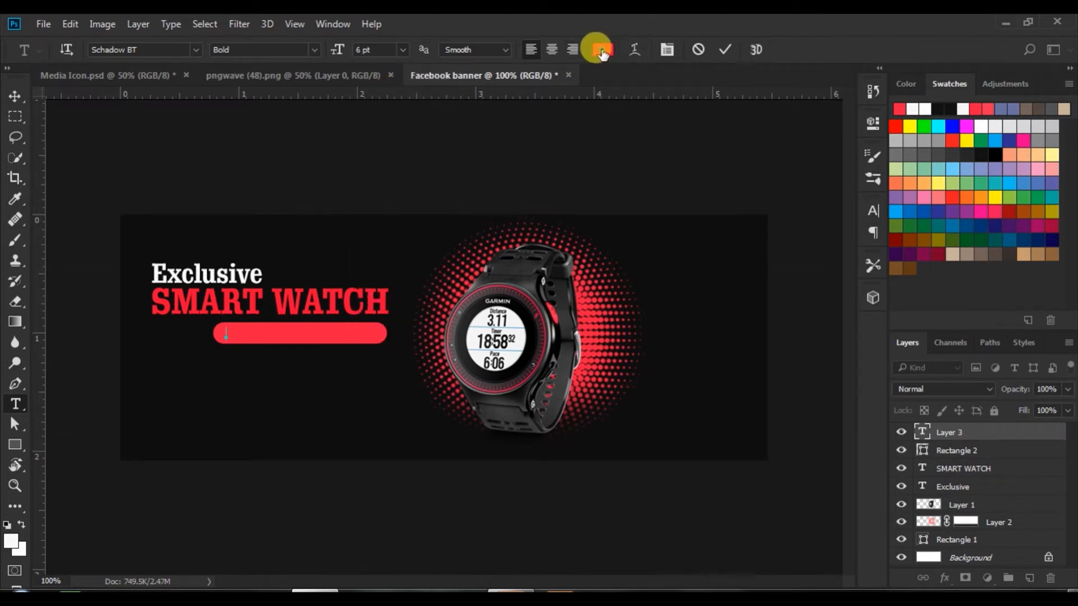
{"action": "left_click", "coordinate": [602, 49]}
{"action": "left_click", "coordinate": [581, 213]}
{"action": "left_click", "coordinate": [905, 214]}
{"action": "left_click", "coordinate": [872, 210]}
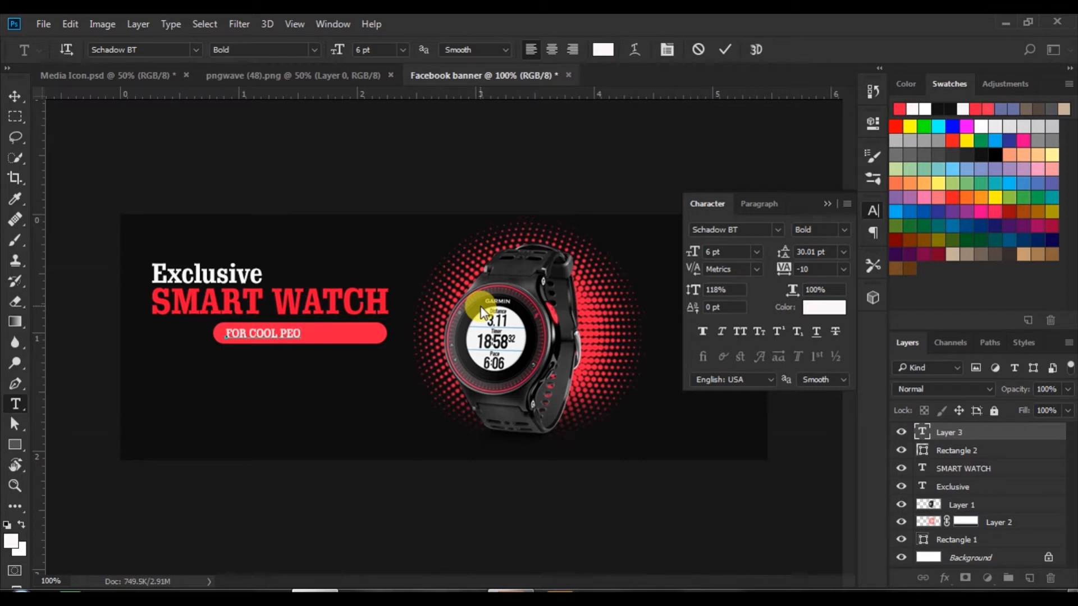
{"action": "type", "text": "LE LIKE YOU"}
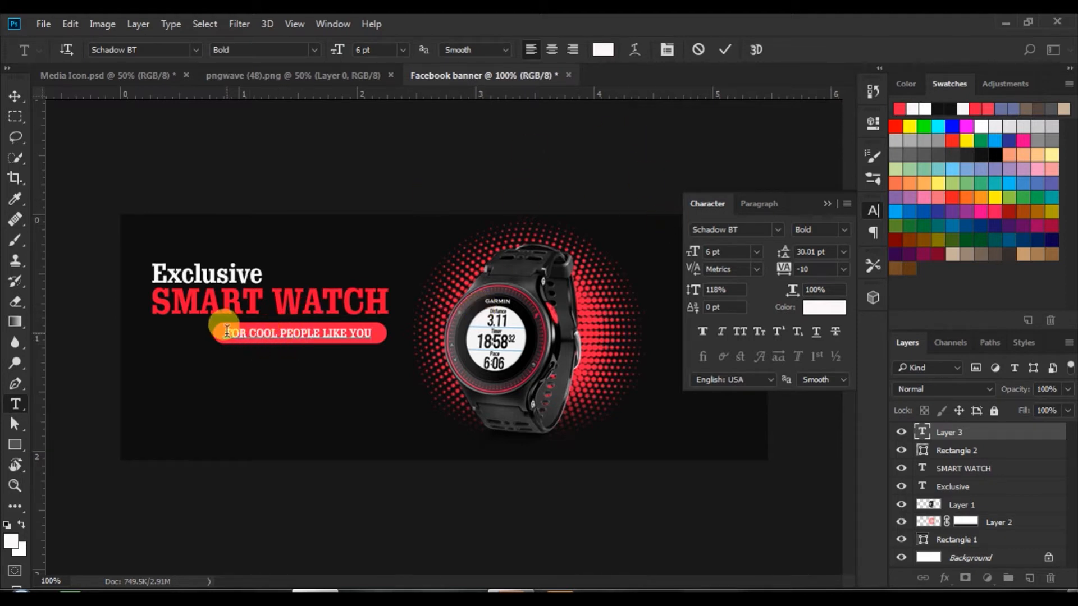
Set the tracking of "FOR COOL PEOPLE LIKE YOU" to 50 and commit the text.
{"action": "left_click_drag", "start_coordinate": [225, 333], "coordinate": [347, 333]}
{"action": "left_click_drag", "start_coordinate": [477, 337], "coordinate": [686, 308]}
{"action": "left_click_drag", "start_coordinate": [784, 272], "coordinate": [785, 276]}
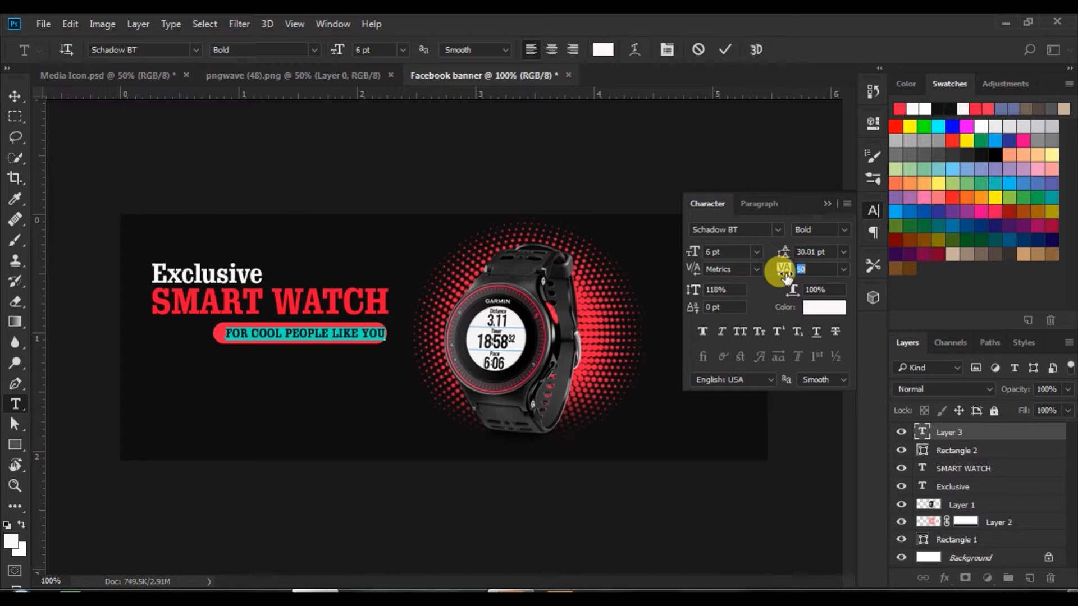
{"action": "left_click", "coordinate": [727, 49]}
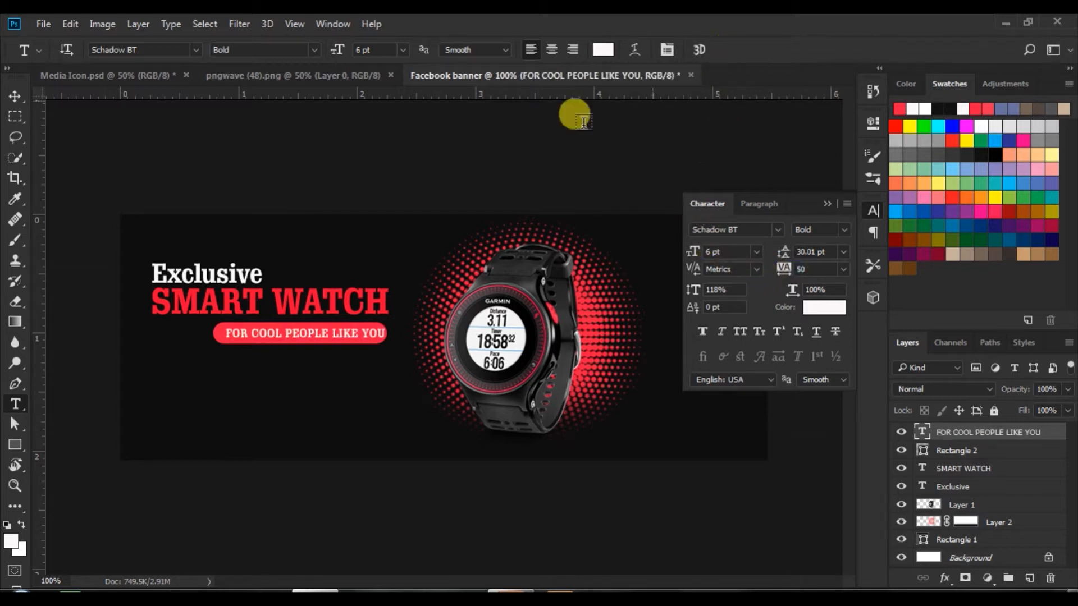
Center "FOR COOL PEOPLE LIKE YOU" on the red rounded bar behind it.
{"action": "left_click", "coordinate": [15, 96]}
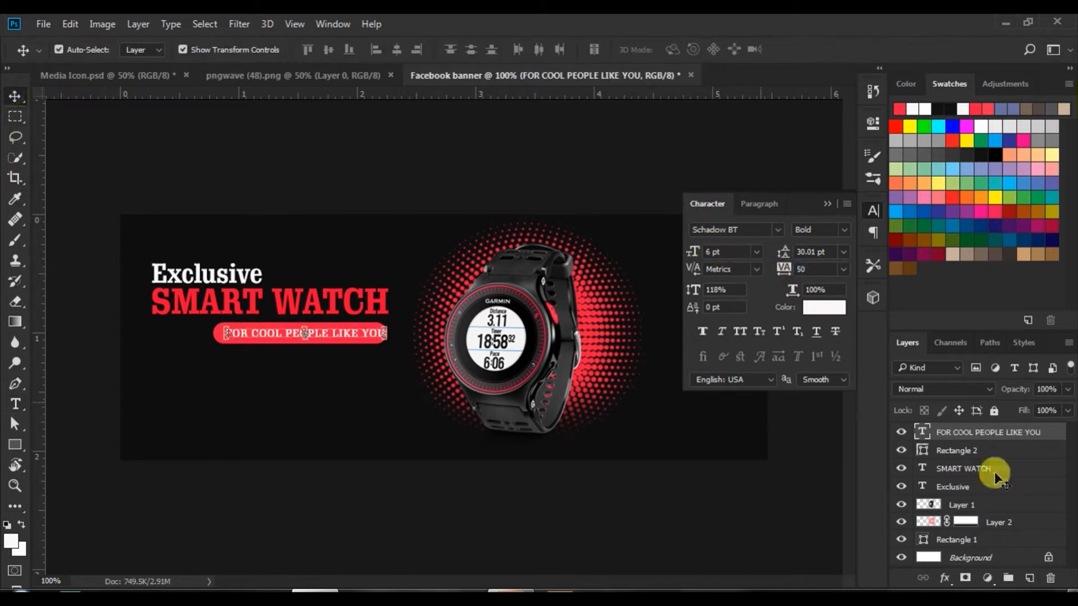
{"action": "left_click", "coordinate": [952, 451], "text": "shift"}
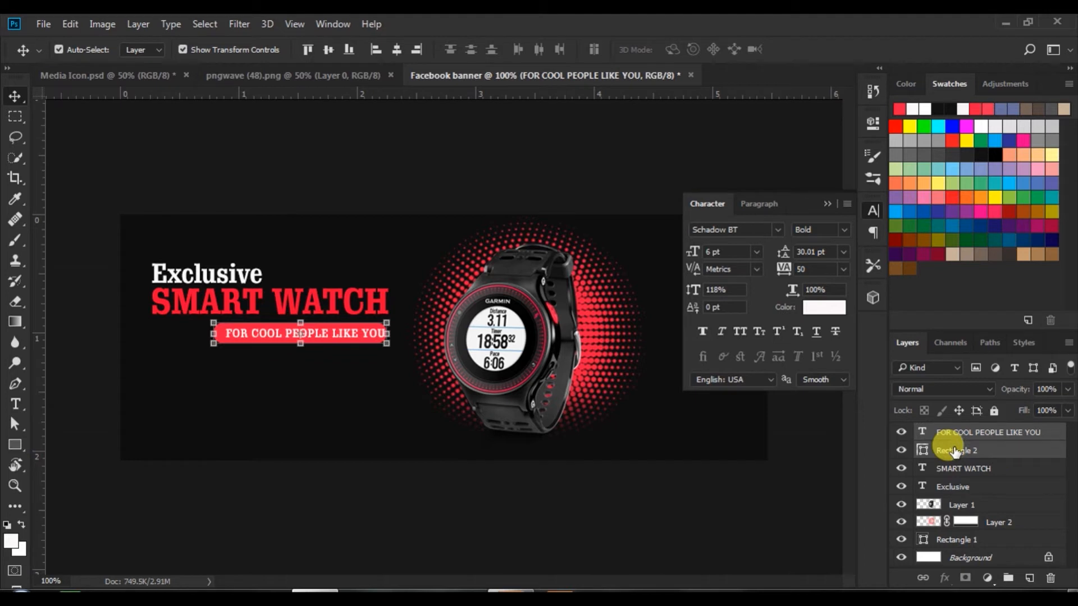
{"action": "left_click", "coordinate": [395, 49]}
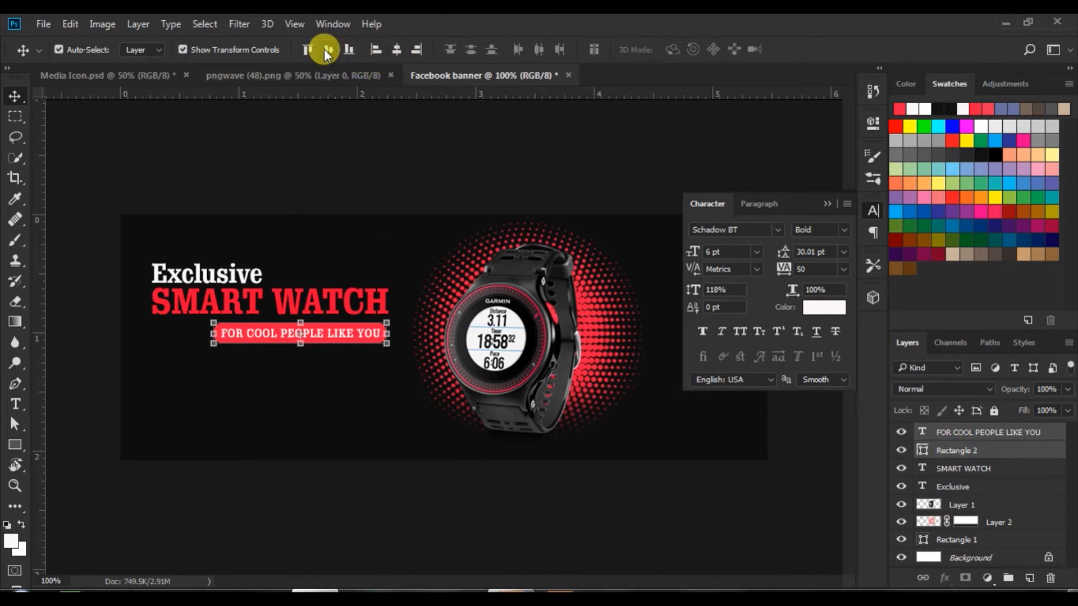
Align the right edges of the rounded bar and "SMART WATCH", and re-center "FOR COOL PEOPLE LIKE YOU" on the bar.
{"action": "left_click", "coordinate": [945, 454]}
{"action": "left_click", "coordinate": [953, 466], "text": "shift"}
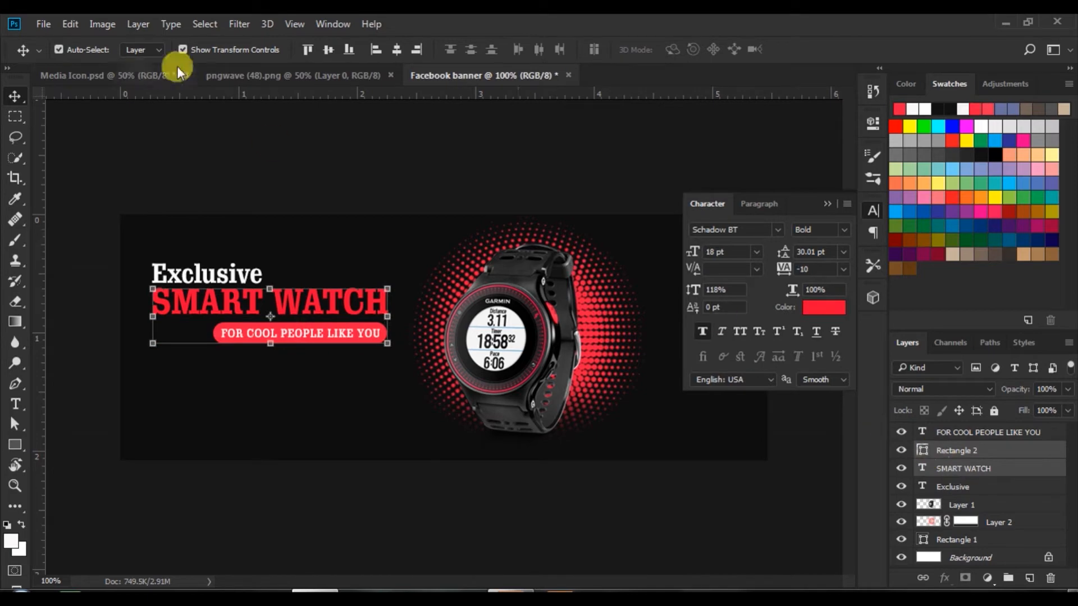
{"action": "left_click", "coordinate": [419, 49]}
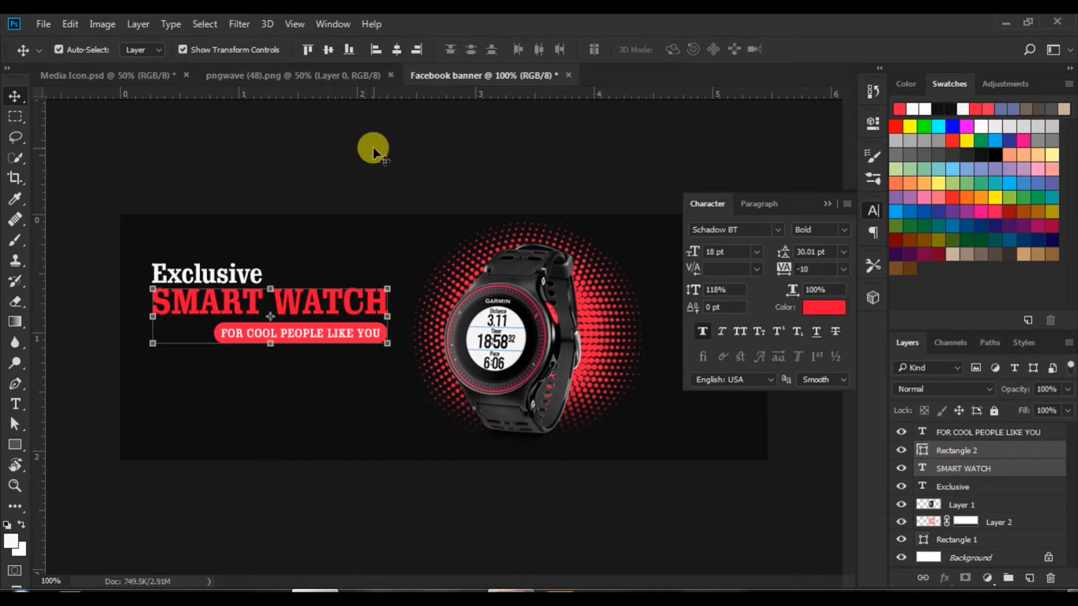
{"action": "left_click", "coordinate": [950, 430], "text": "shift"}
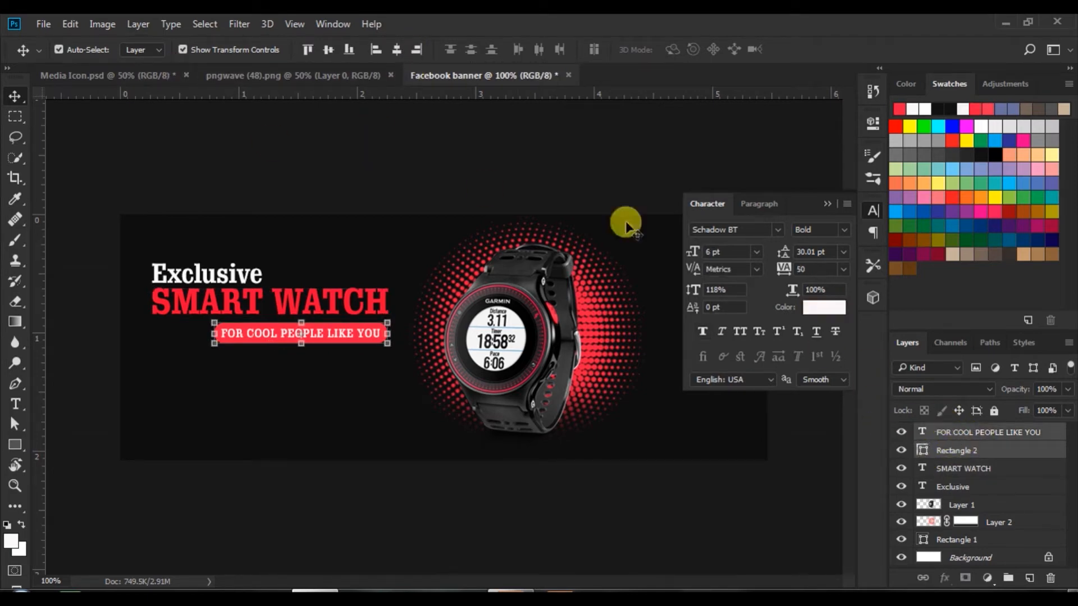
{"action": "left_click", "coordinate": [396, 50]}
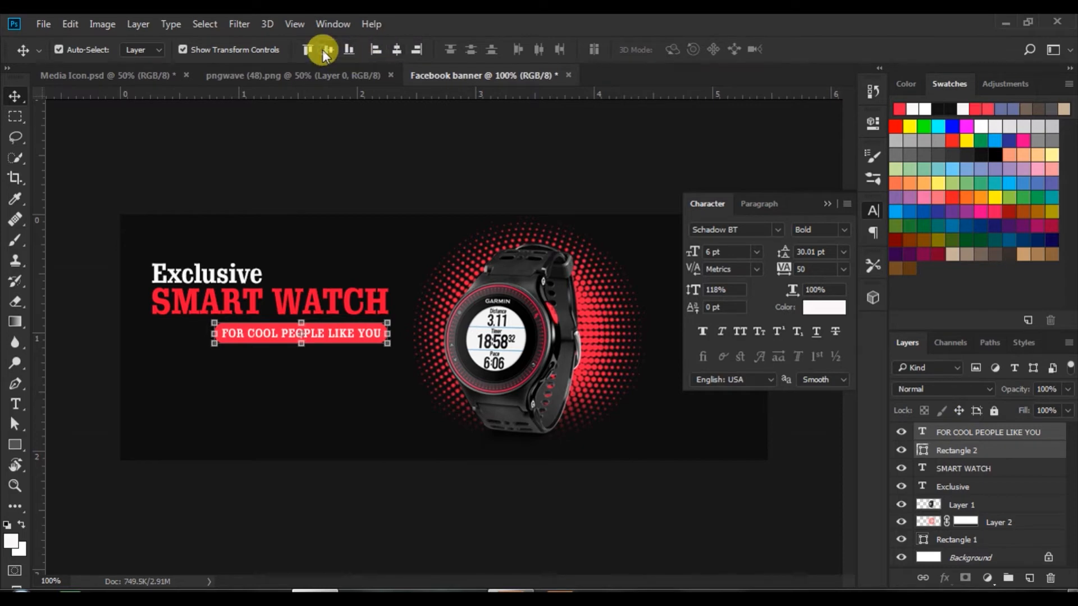
{"action": "left_click", "coordinate": [323, 151]}
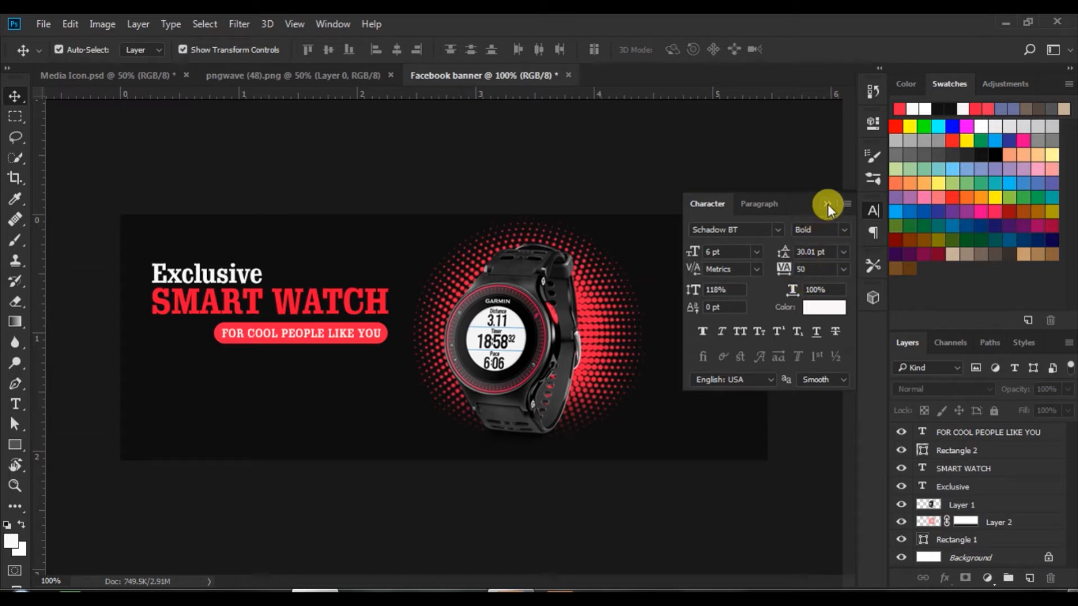
Draw a fully rounded rectangle about 116 × 37 px below the tagline bar and fill it with the recently used light red.
{"action": "left_click", "coordinate": [14, 445]}
{"action": "left_click_drag", "start_coordinate": [238, 382], "coordinate": [323, 411]}
{"action": "left_click_drag", "start_coordinate": [644, 274], "coordinate": [674, 268]}
{"action": "left_click", "coordinate": [650, 214]}
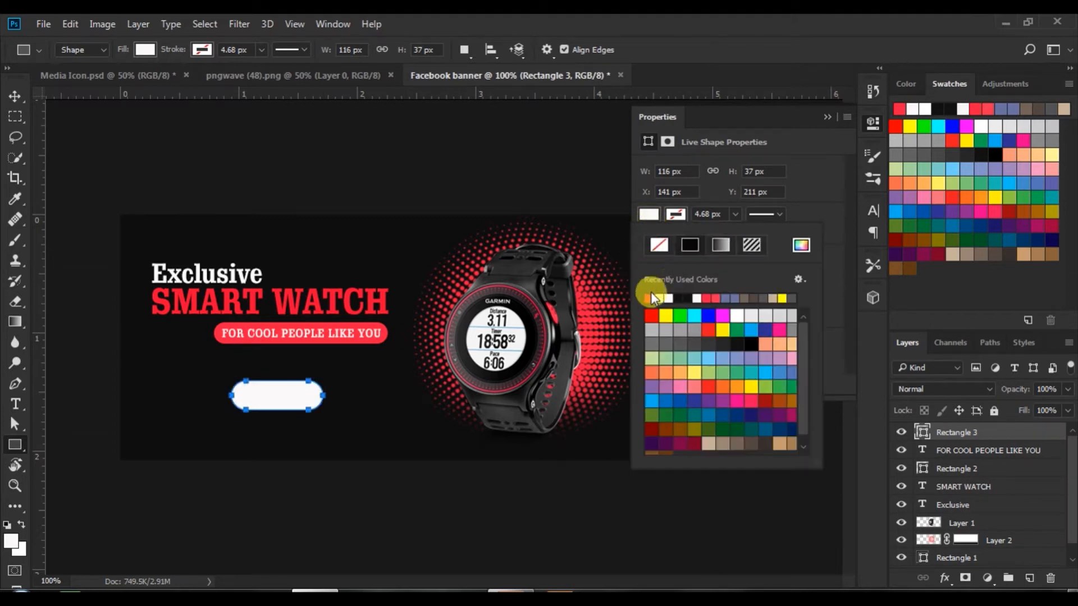
{"action": "left_click", "coordinate": [649, 298]}
{"action": "left_click", "coordinate": [826, 117]}
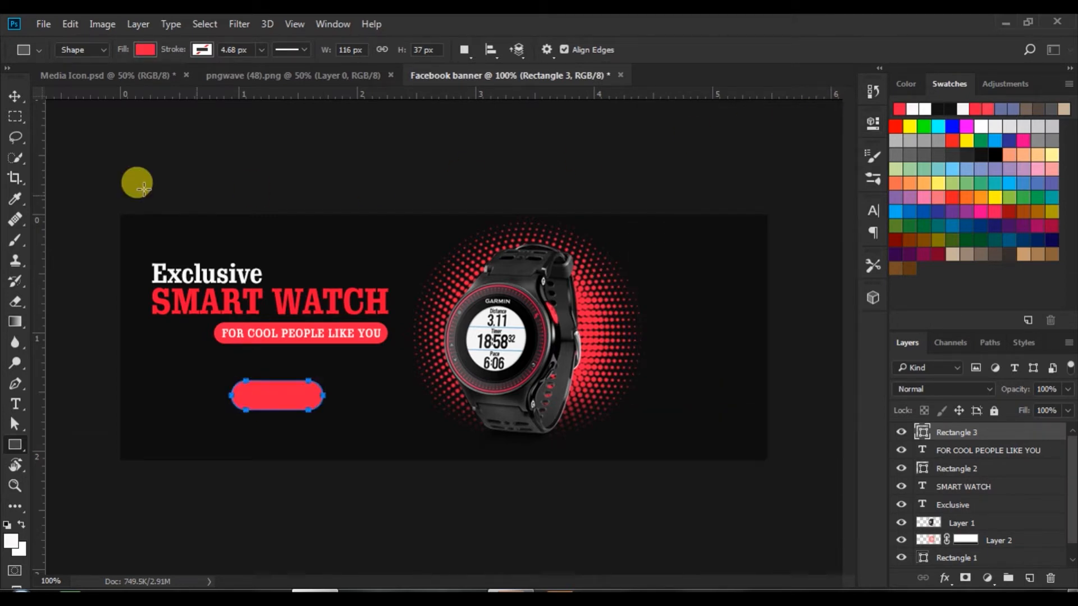
Move the new rounded button sideways until it sits centered beneath the "FOR COOL PEOPLE LIKE YOU" bar, and deselect it.
{"action": "left_click", "coordinate": [15, 95]}
{"action": "left_click_drag", "start_coordinate": [304, 393], "coordinate": [324, 392]}
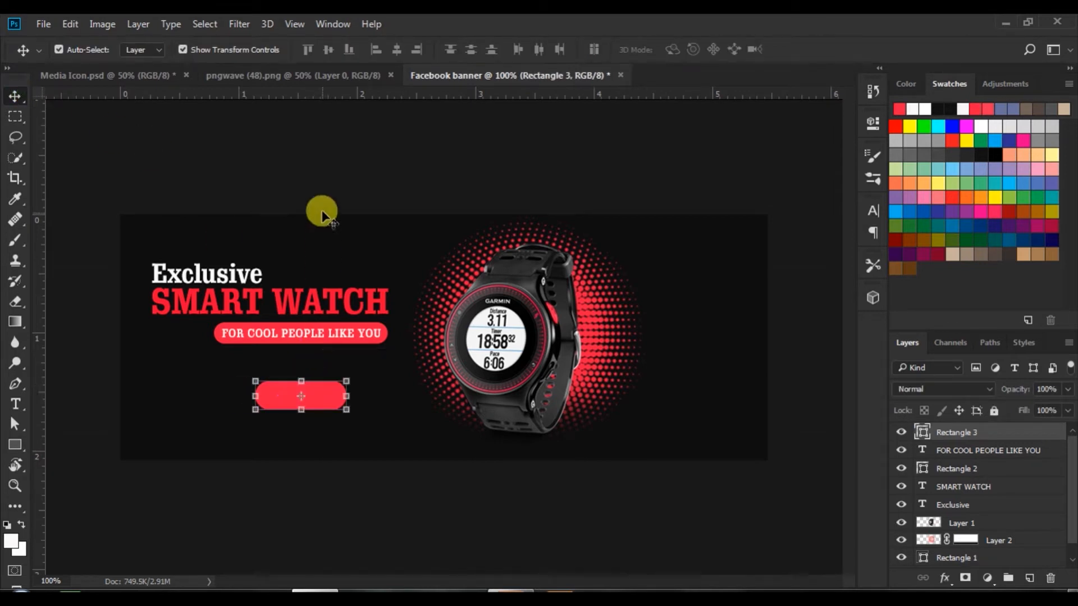
{"action": "left_click", "coordinate": [86, 415]}
Add the white 6 pt text "ORDER NOW" on the red rounded button.
{"action": "key", "text": "t"}
{"action": "left_click", "coordinate": [272, 401]}
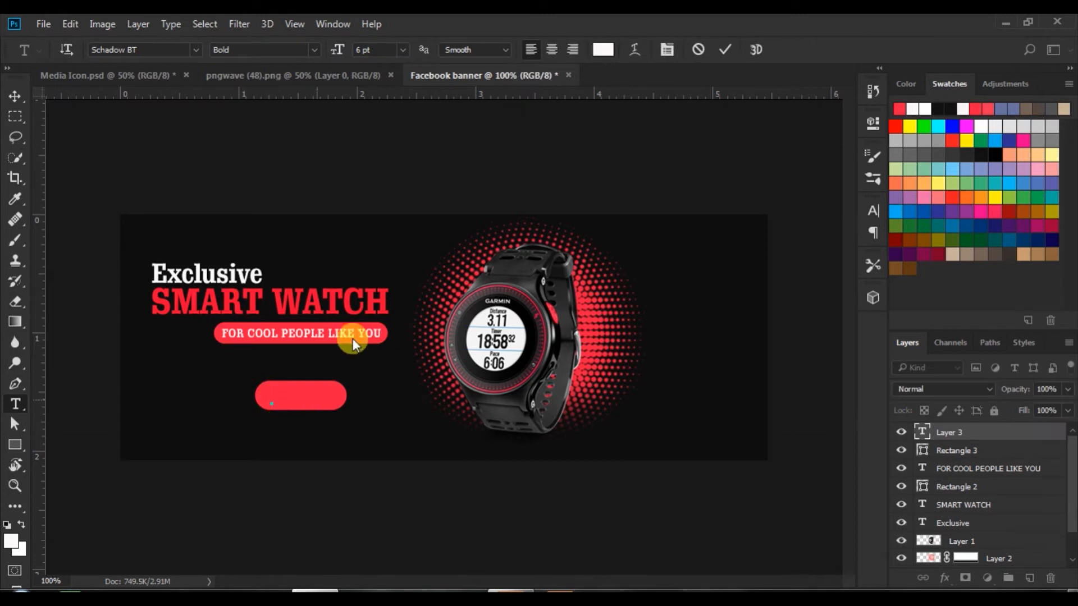
{"action": "left_click", "coordinate": [402, 50]}
{"action": "left_click", "coordinate": [403, 49]}
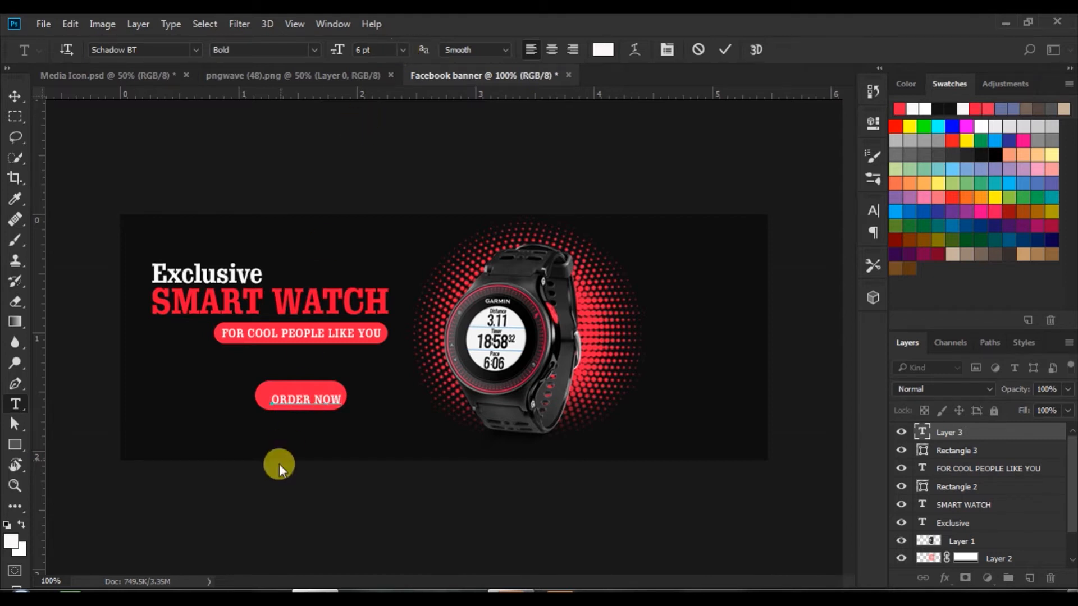
Apply faux bold to "ORDER NOW" and commit the text.
{"action": "left_click_drag", "start_coordinate": [266, 396], "coordinate": [538, 415]}
{"action": "left_click", "coordinate": [872, 211]}
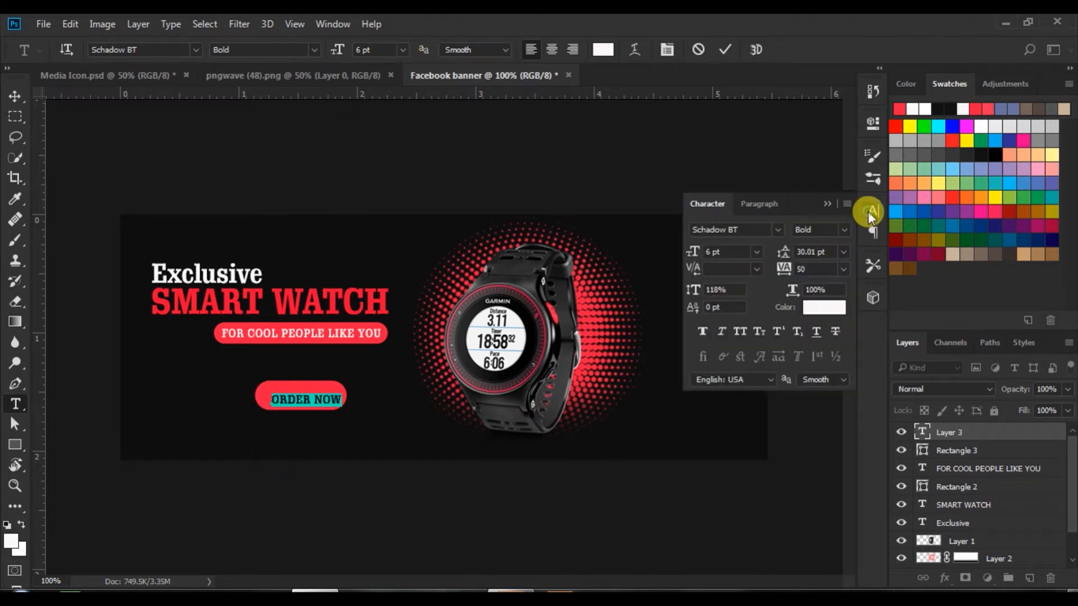
{"action": "key", "text": "Return"}
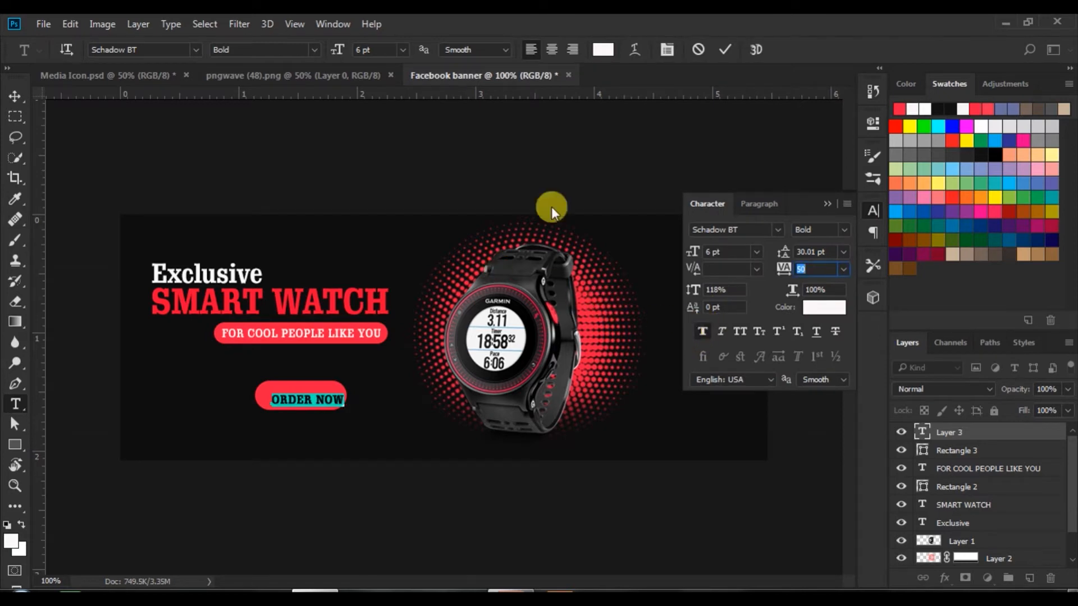
{"action": "left_click", "coordinate": [723, 49]}
Center "ORDER NOW" horizontally and vertically on the rounded button, and put away the character settings.
{"action": "left_click", "coordinate": [15, 96]}
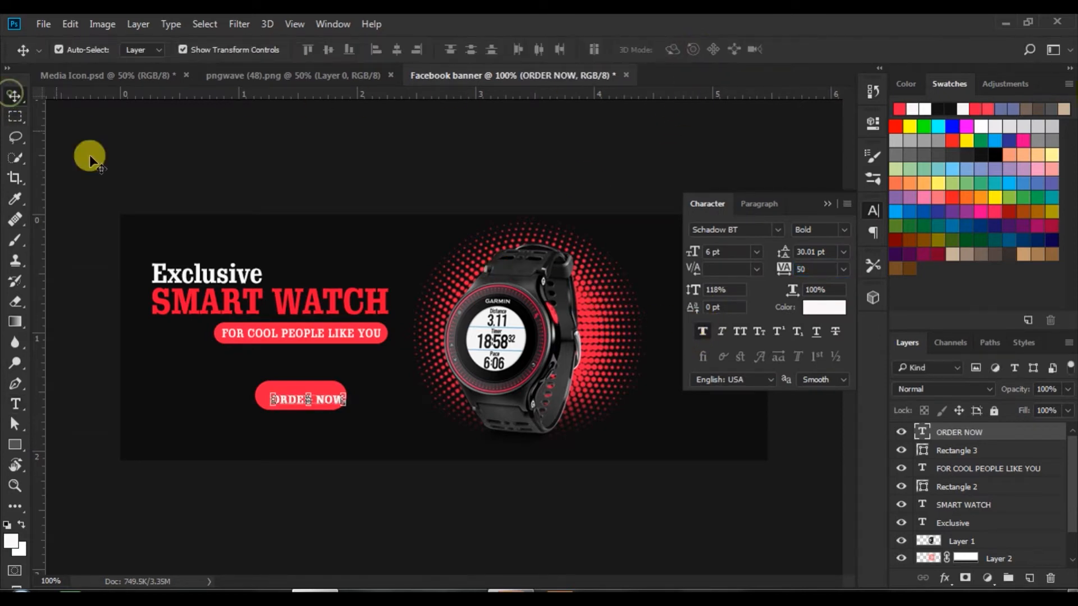
{"action": "left_click", "coordinate": [921, 450], "text": "shift"}
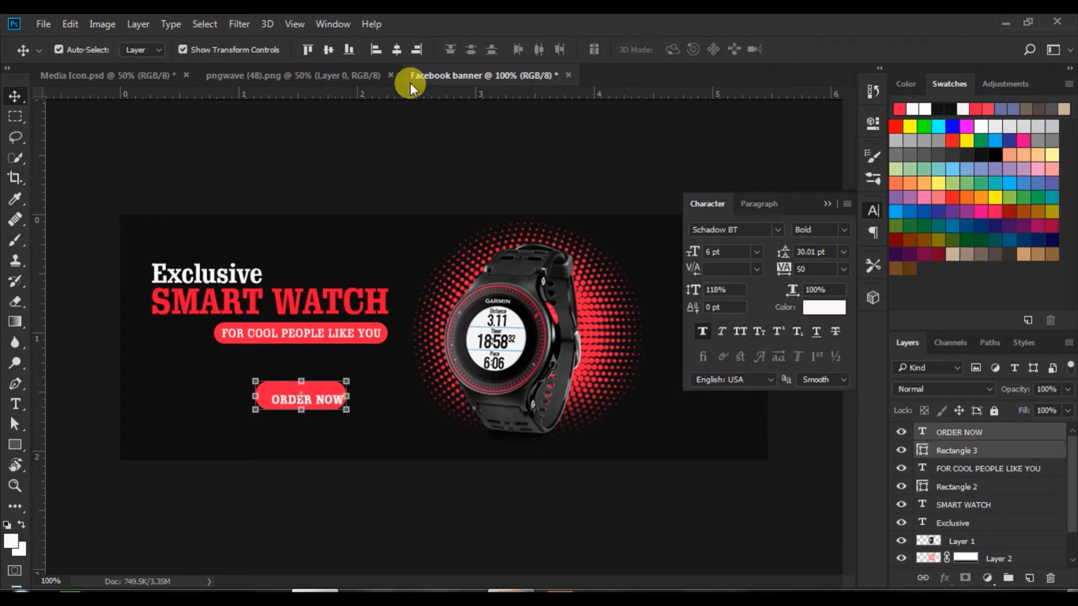
{"action": "left_click", "coordinate": [396, 49]}
{"action": "left_click", "coordinate": [328, 50]}
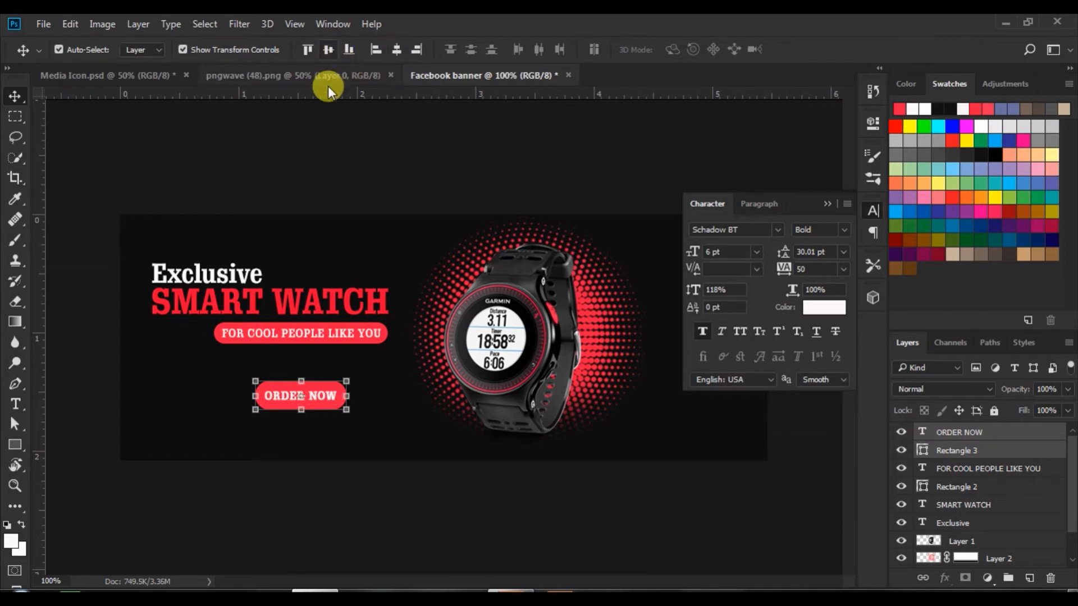
{"action": "left_click", "coordinate": [465, 176]}
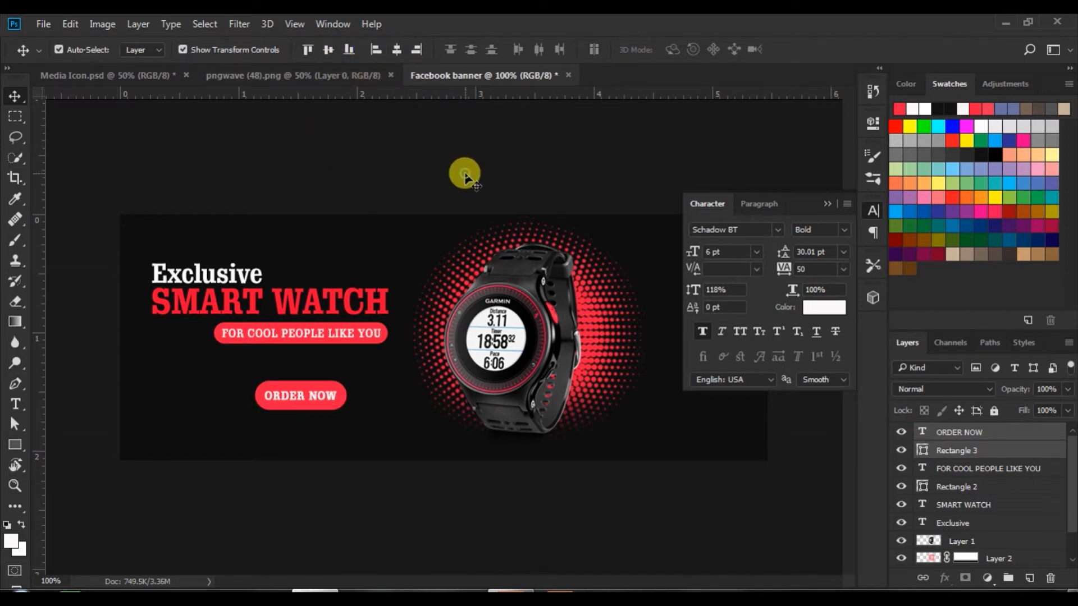
{"action": "left_click", "coordinate": [826, 205]}
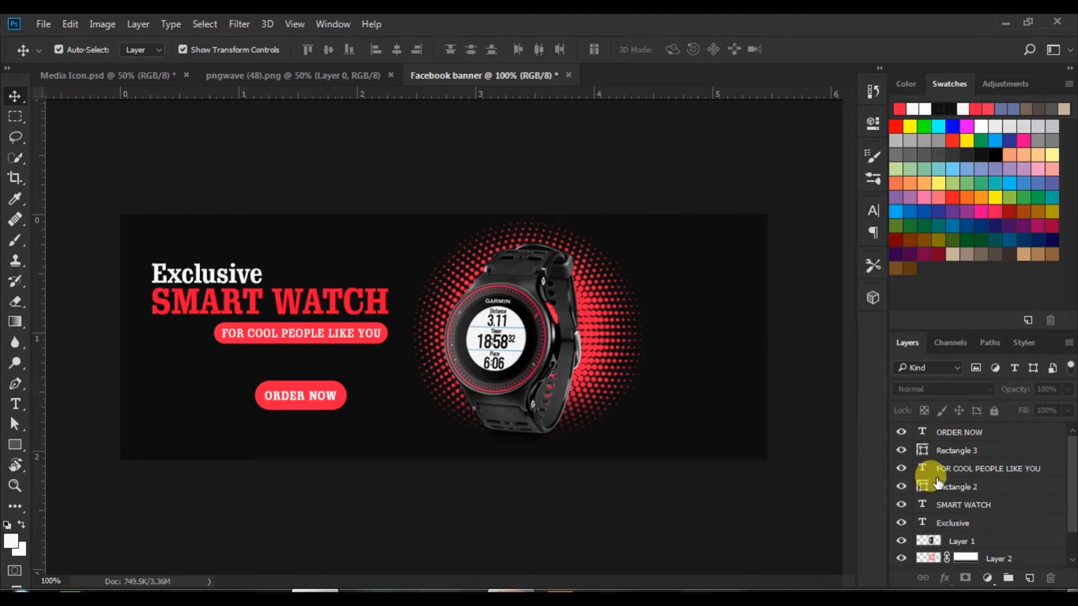
Move the rounded button and its "ORDER NOW" text together slightly up toward the tagline bar.
{"action": "left_click", "coordinate": [954, 451]}
{"action": "left_click", "coordinate": [953, 433], "text": "shift"}
{"action": "left_click_drag", "start_coordinate": [324, 394], "coordinate": [323, 388]}
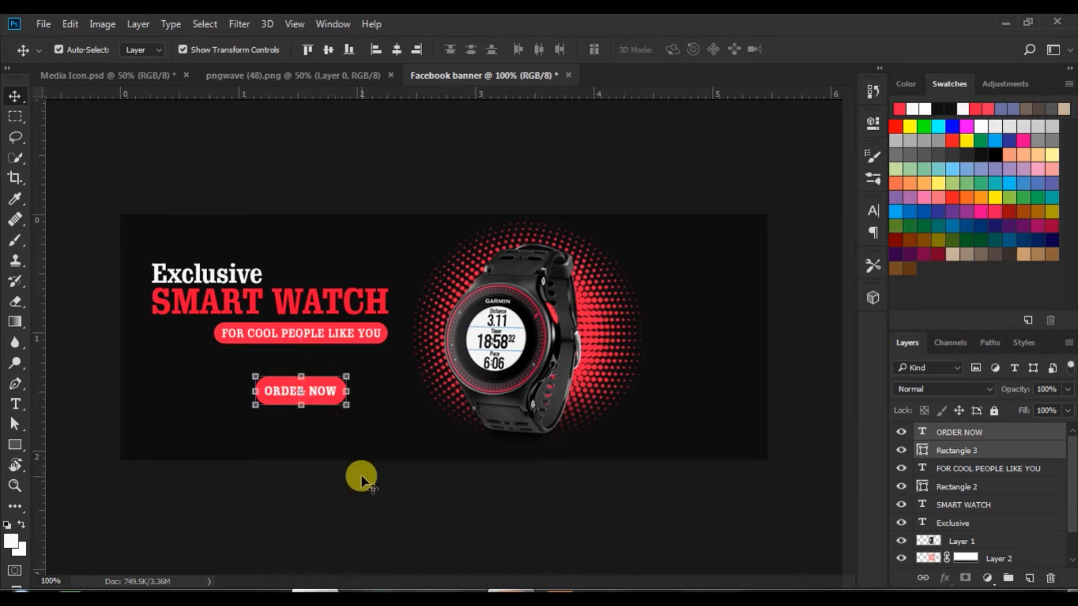
{"action": "left_click", "coordinate": [494, 177]}
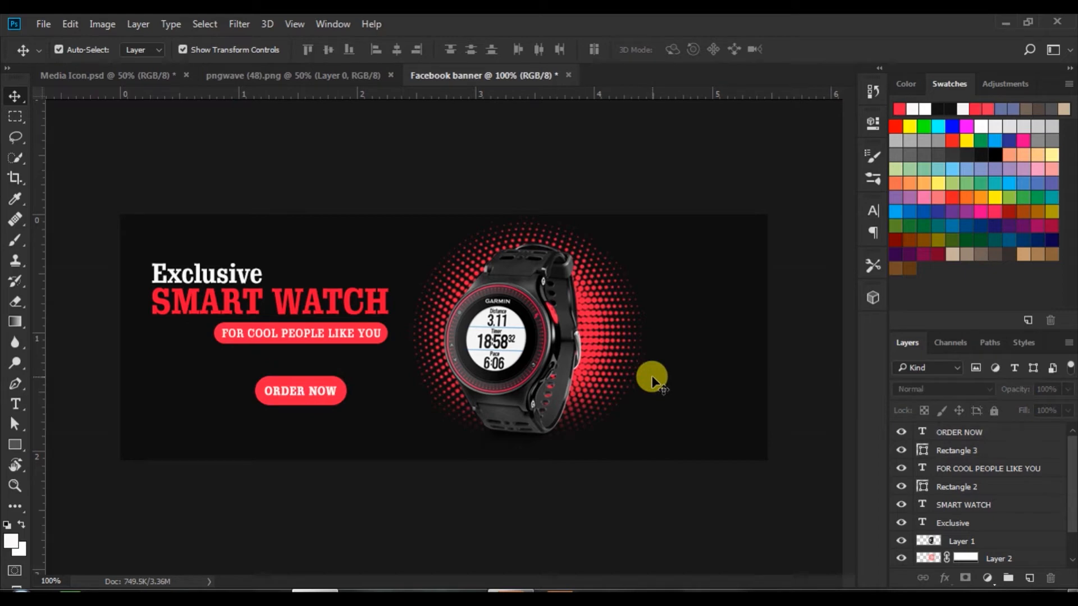
Copy the red Facebook, Instagram and Twitter icons from Media Icon.psd into the Facebook banner, beside the "ORDER NOW" button.
{"action": "left_click", "coordinate": [133, 75]}
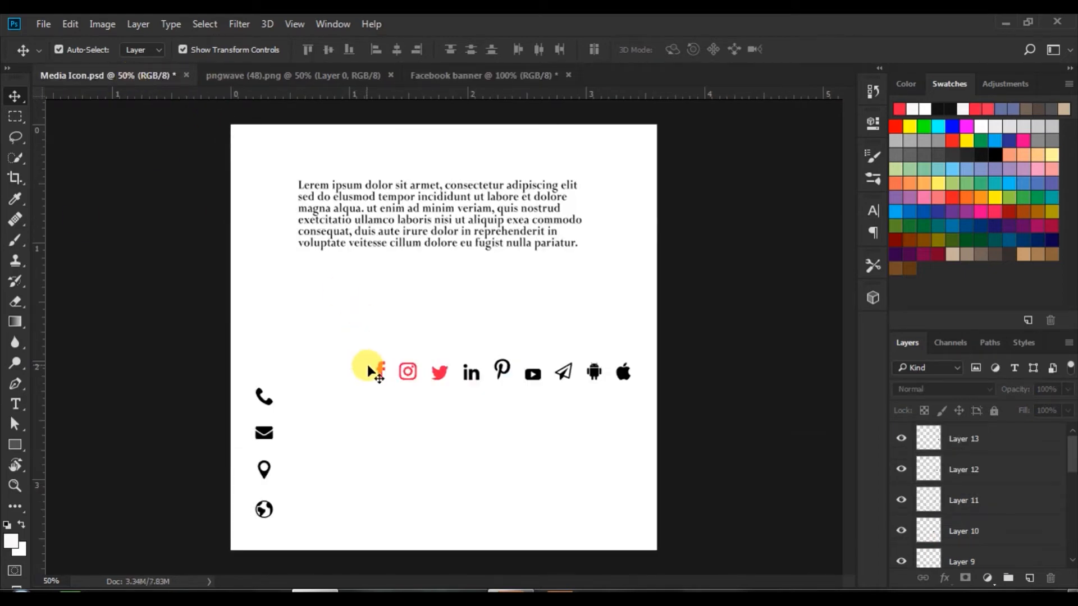
{"action": "left_click", "coordinate": [368, 371]}
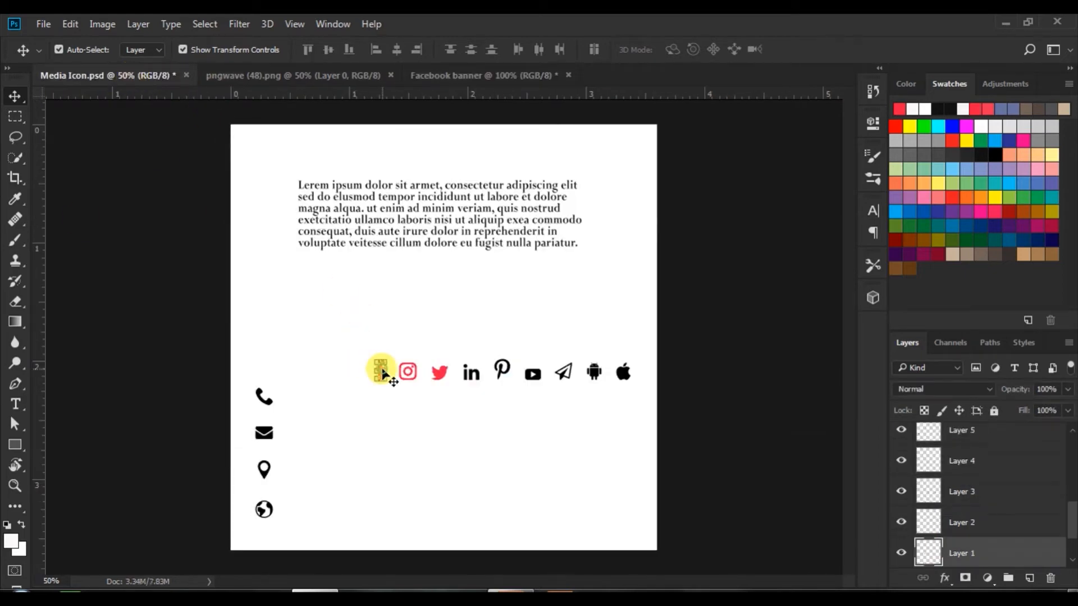
{"action": "left_click", "coordinate": [932, 493], "text": "shift"}
{"action": "left_click_drag", "start_coordinate": [436, 368], "coordinate": [182, 396]}
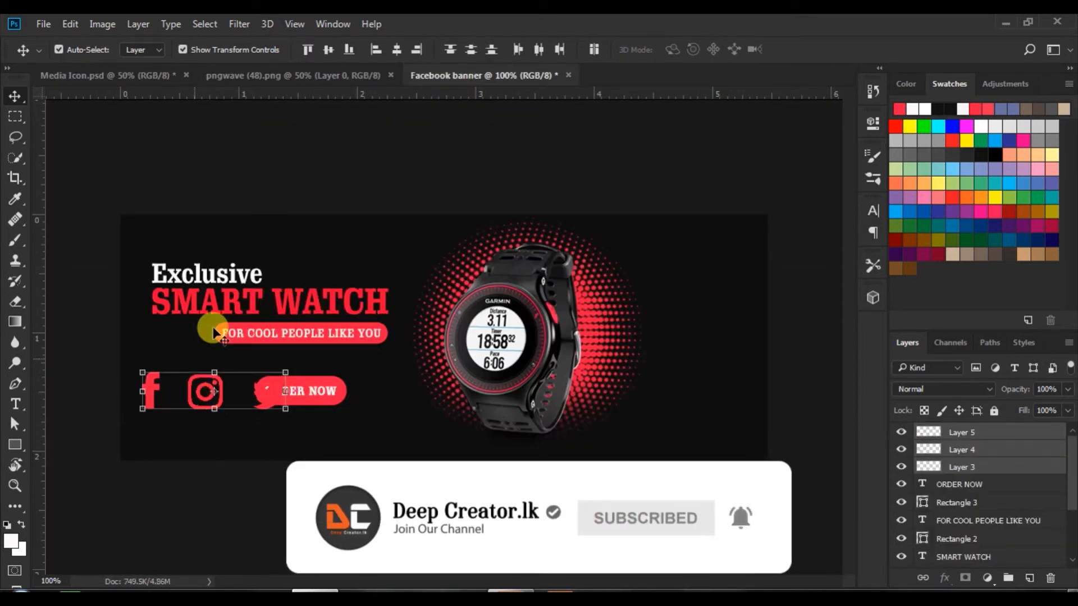
Align the three social media icons on their horizontal centers and scale them together to about 50%.
{"action": "left_click", "coordinate": [395, 49]}
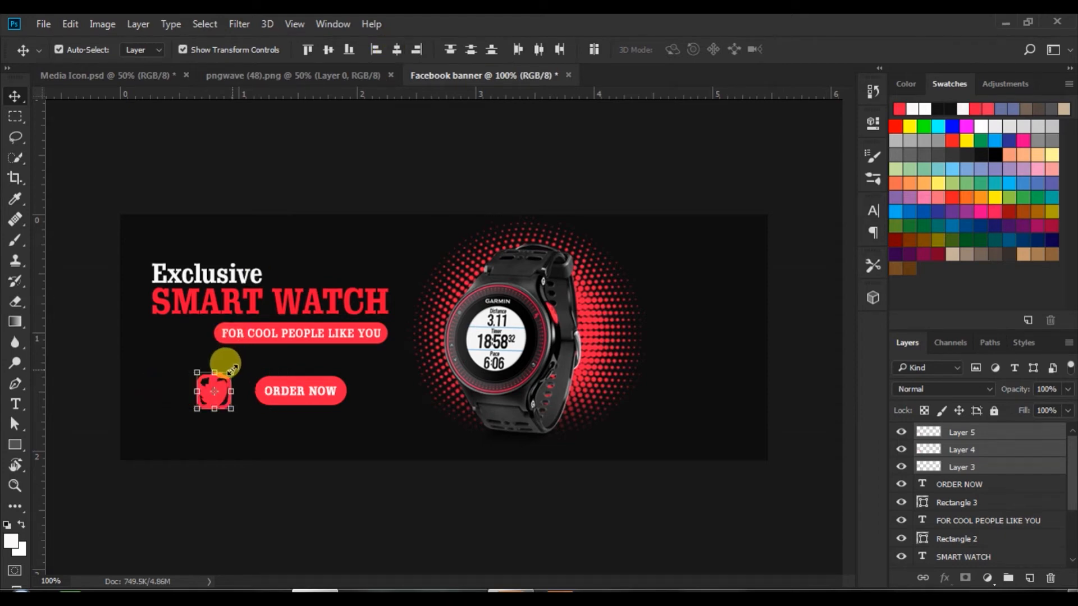
{"action": "left_click_drag", "start_coordinate": [232, 372], "coordinate": [227, 381]}
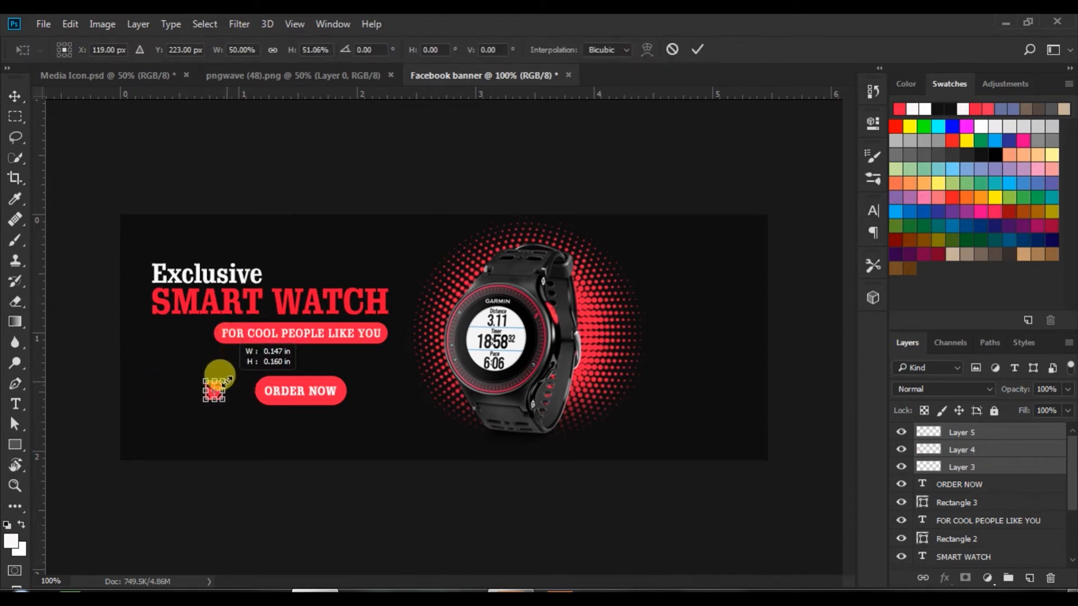
{"action": "left_click", "coordinate": [697, 49]}
Move the Facebook icon horizontally to the left, clear of the other two stacked icons, to about below the start of the headline.
{"action": "left_click", "coordinate": [931, 468], "text": "ctrl"}
{"action": "left_click", "coordinate": [931, 468]}
{"action": "key", "text": "Left"}
{"action": "key", "text": "Left"}
{"action": "key", "text": "Left"}
{"action": "key", "text": "Left"}
{"action": "key", "text": "Left"}
{"action": "key", "text": "Left"}
{"action": "key", "text": "Left"}
{"action": "key", "text": "Left"}
{"action": "key", "text": "Left"}
{"action": "key", "text": "Left"}
{"action": "key", "text": "Left"}
{"action": "key", "text": "Left"}
{"action": "key", "text": "Left"}
{"action": "key", "text": "Left"}
{"action": "key", "text": "Left"}
{"action": "key", "text": "Left"}
{"action": "key", "text": "Left"}
{"action": "key", "text": "Left"}
{"action": "key", "text": "Left"}
{"action": "key", "text": "Left"}
{"action": "key", "text": "Left"}
{"action": "key", "text": "Left"}
{"action": "key", "text": "Left"}
{"action": "key", "text": "Left"}
{"action": "key", "text": "Left"}
{"action": "key", "text": "Left"}
{"action": "key", "text": "Left"}
{"action": "key", "text": "Left"}
{"action": "key", "text": "Left"}
{"action": "key", "text": "Left"}
{"action": "key", "text": "Left"}
{"action": "key", "text": "Left"}
{"action": "key", "text": "Left"}
{"action": "key", "text": "Left"}
{"action": "key", "text": "Left"}
{"action": "key", "text": "Left"}
{"action": "key", "text": "Left"}
{"action": "key", "text": "Left"}
{"action": "key", "text": "Left"}
{"action": "key", "text": "Left"}
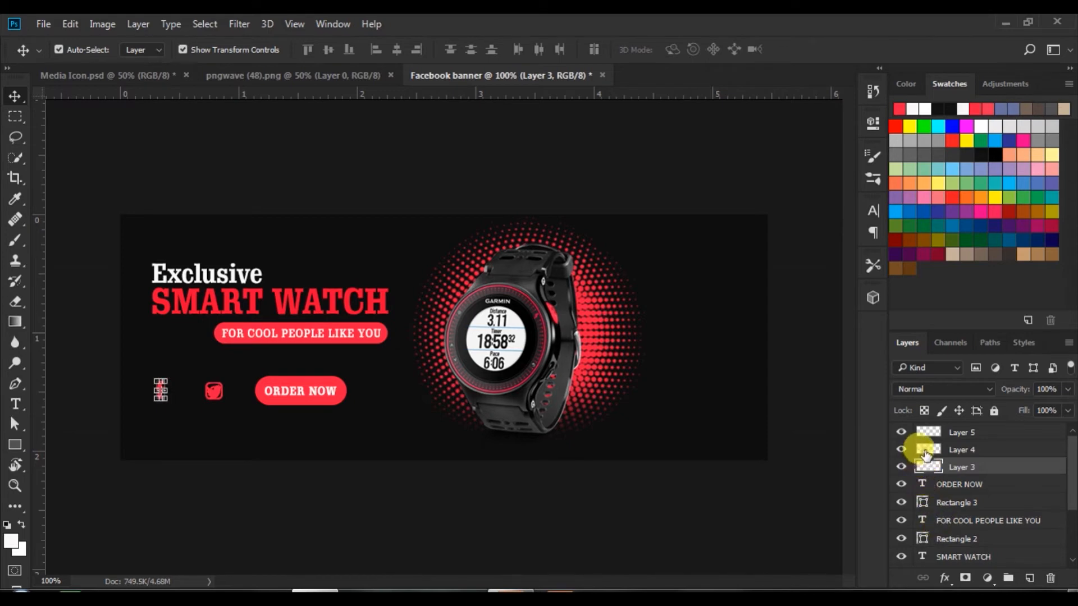
Move the Instagram icon horizontally to midway between the Facebook and Twitter icons.
{"action": "left_click", "coordinate": [926, 454]}
{"action": "key", "text": "Left"}
{"action": "key", "text": "Left"}
{"action": "key", "text": "Left"}
{"action": "key", "text": "Left"}
{"action": "key", "text": "Left"}
{"action": "key", "text": "Left"}
{"action": "key", "text": "Left"}
{"action": "key", "text": "Left"}
{"action": "key", "text": "Left"}
{"action": "key", "text": "Left"}
{"action": "key", "text": "Left"}
{"action": "key", "text": "Left"}
{"action": "key", "text": "Left"}
{"action": "key", "text": "Left"}
{"action": "key", "text": "Left"}
{"action": "key", "text": "Left"}
{"action": "key", "text": "Left"}
{"action": "key", "text": "Left"}
{"action": "key", "text": "Left"}
{"action": "key", "text": "Left"}
{"action": "key", "text": "Left"}
{"action": "key", "text": "Left"}
{"action": "key", "text": "Left"}
{"action": "key", "text": "Left"}
{"action": "key", "text": "Left"}
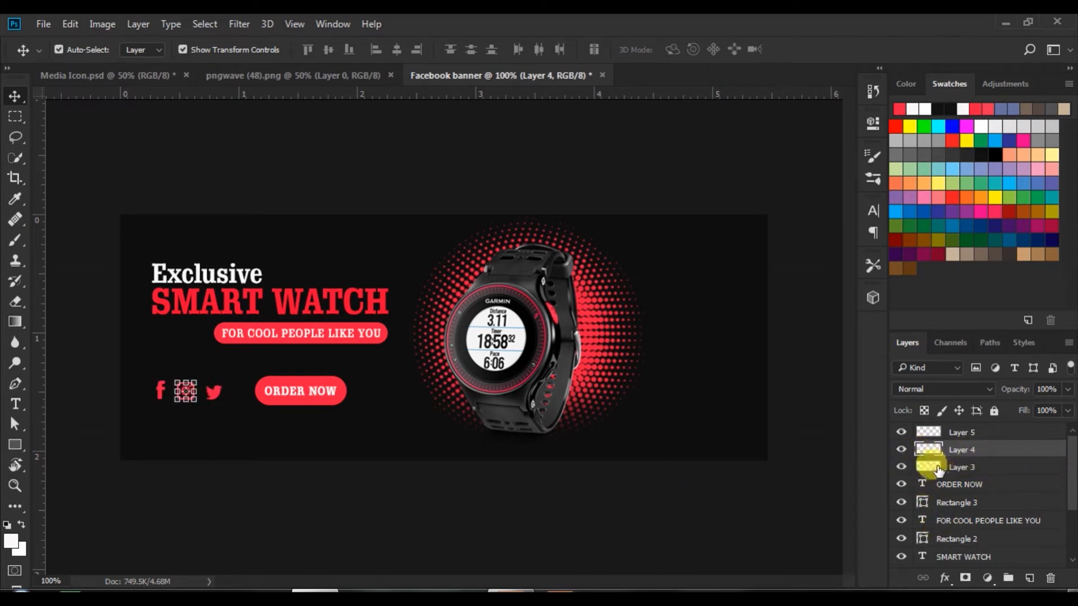
Move the three social media icons together into the banner's lower-left corner.
{"action": "left_click", "coordinate": [938, 469]}
{"action": "left_click", "coordinate": [936, 433], "text": "shift"}
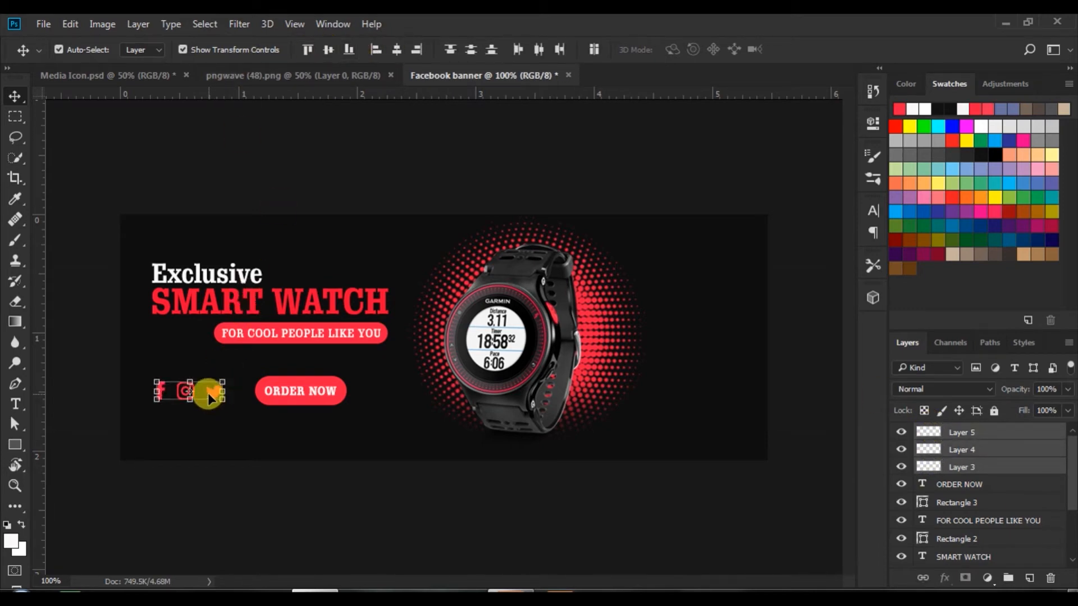
{"action": "left_click_drag", "start_coordinate": [218, 392], "coordinate": [187, 441]}
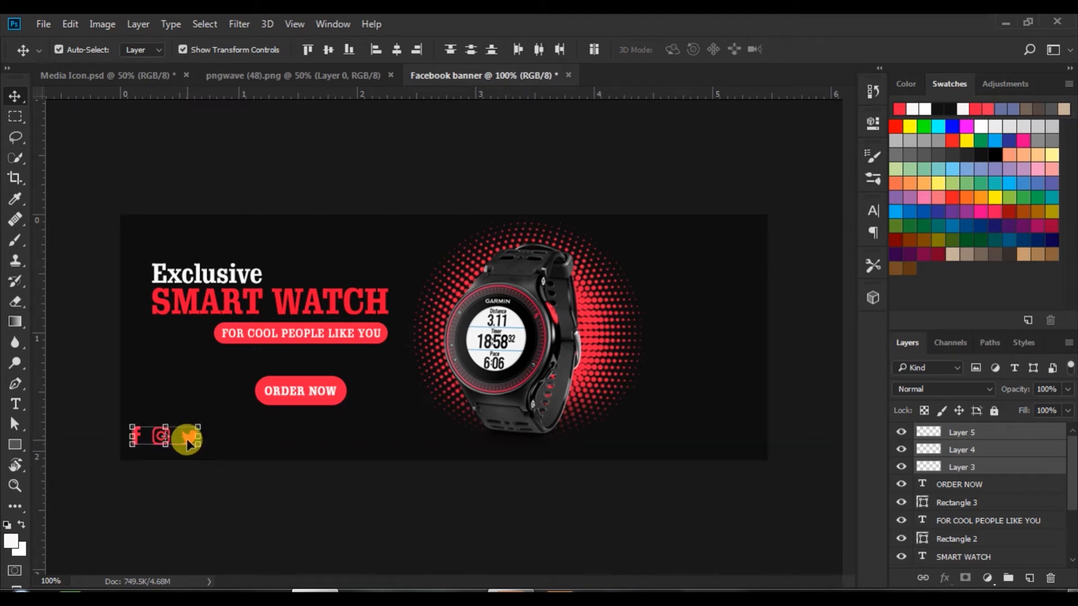
{"action": "left_click", "coordinate": [386, 146]}
{"action": "left_click", "coordinate": [16, 407]}
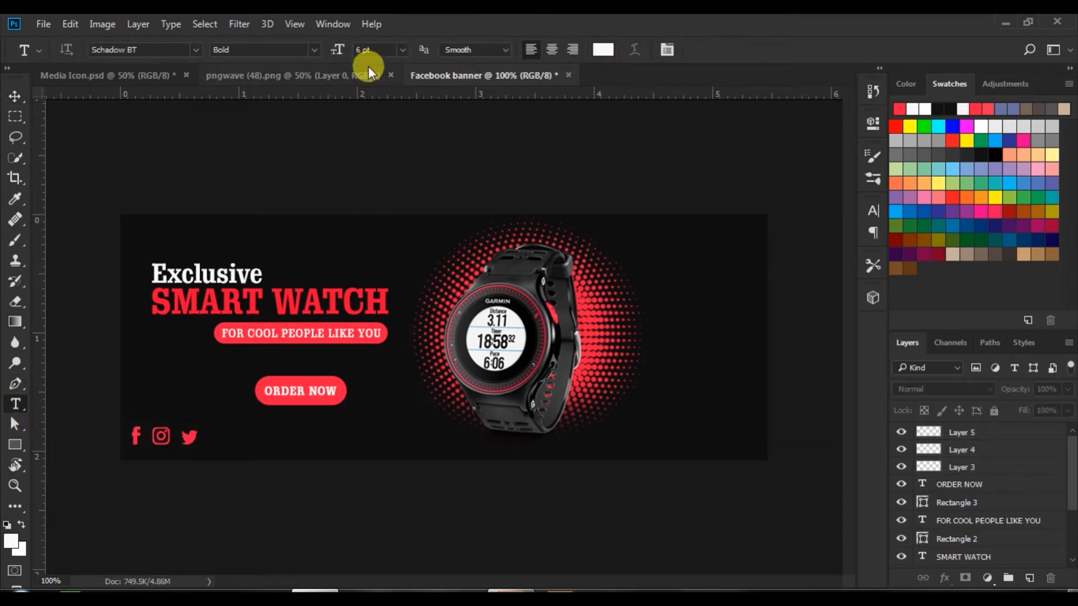
{"action": "left_click", "coordinate": [224, 436]}
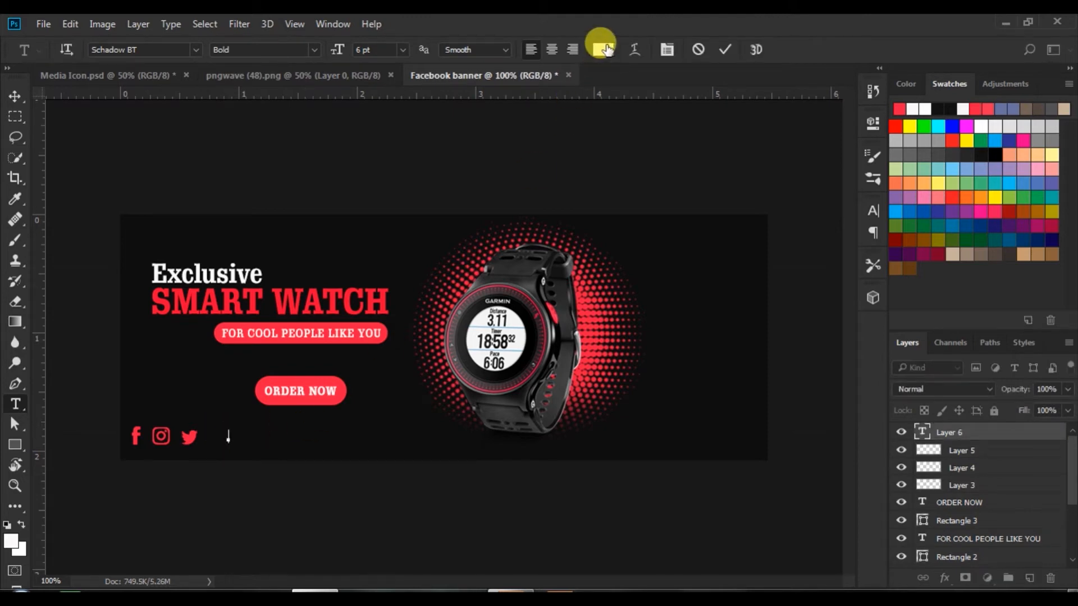
{"action": "type", "text": "www.yourwebsite.com"}
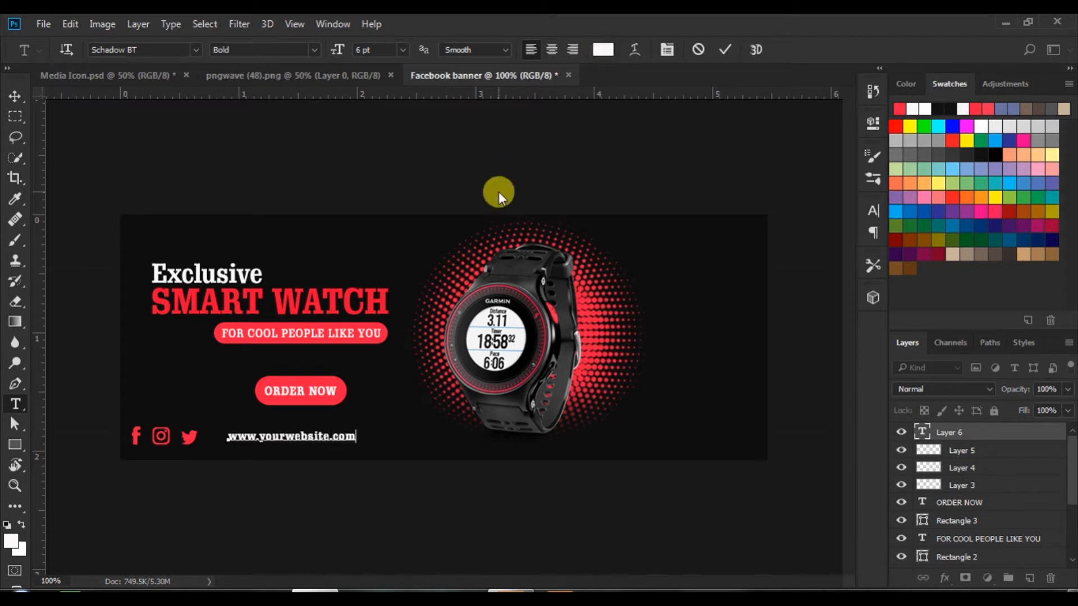
Set the website address text to 7 pt, turn off faux bold and commit it.
{"action": "left_click_drag", "start_coordinate": [218, 429], "coordinate": [590, 444]}
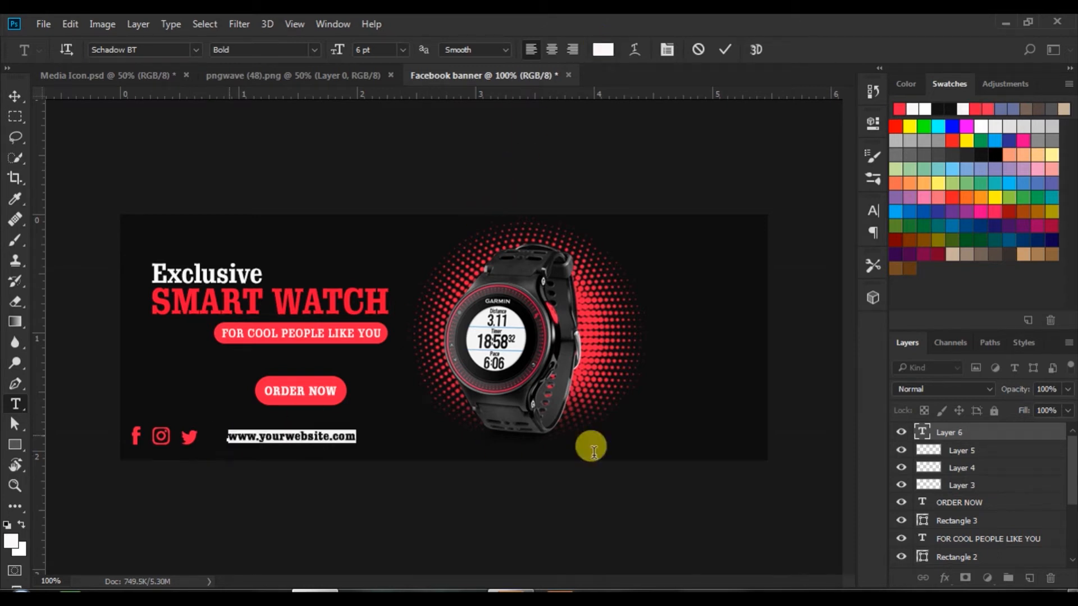
{"action": "left_click", "coordinate": [873, 213]}
{"action": "left_click", "coordinate": [707, 250]}
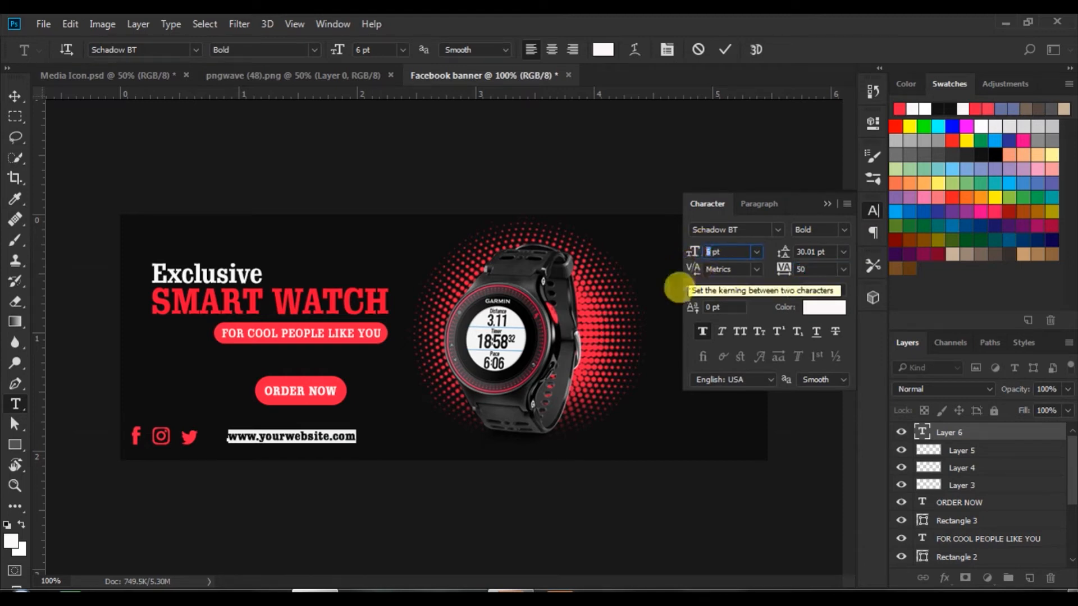
{"action": "type", "text": "7"}
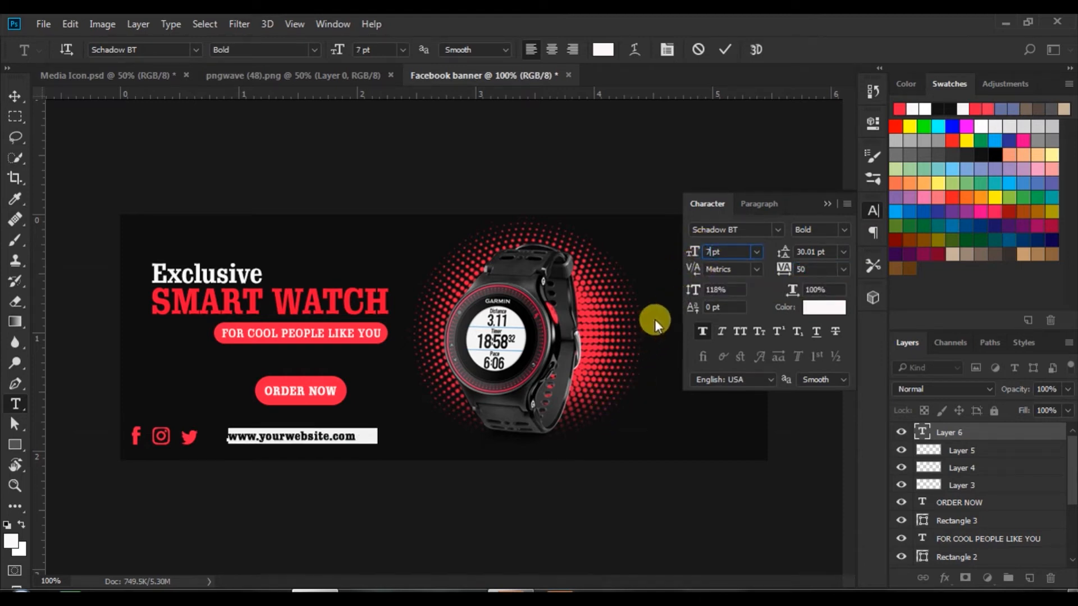
{"action": "left_click", "coordinate": [700, 332]}
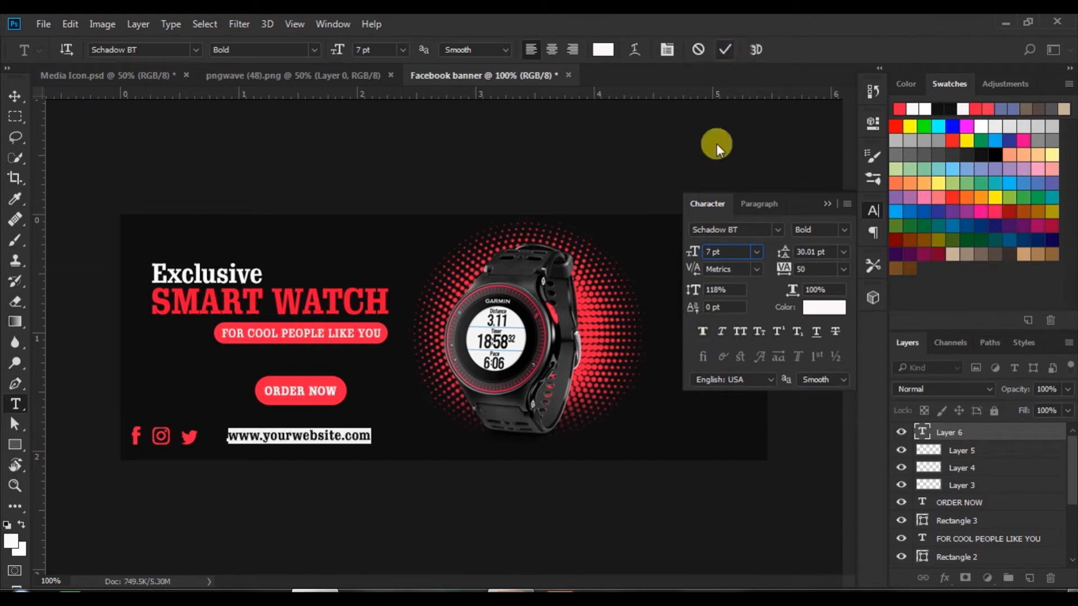
{"action": "left_click", "coordinate": [725, 46]}
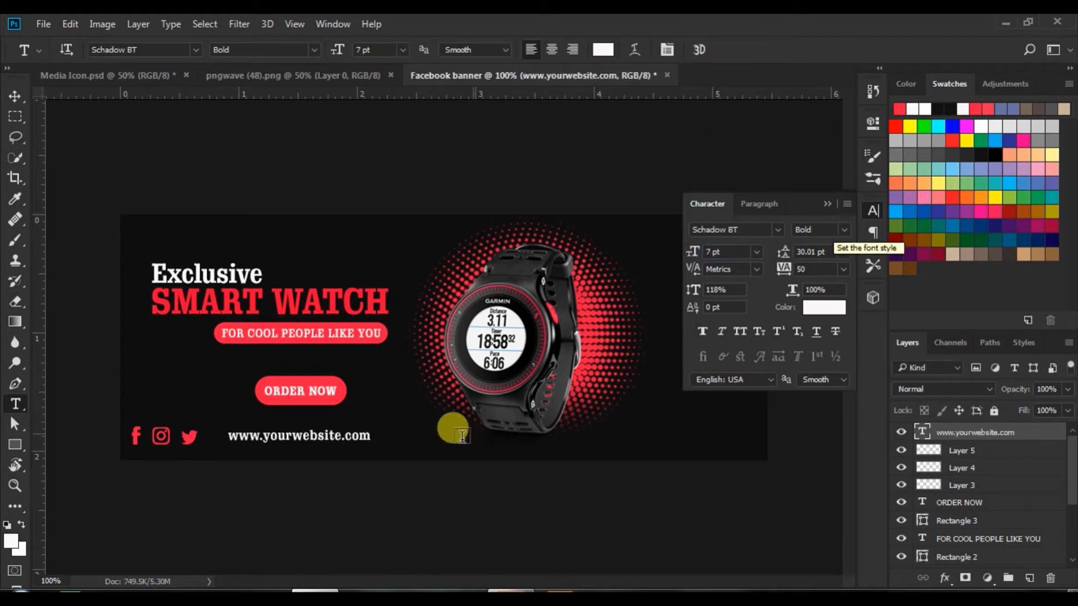
Set the website address text's tracking to 110 and shift it slightly down and toward the icons.
{"action": "left_click_drag", "start_coordinate": [225, 436], "coordinate": [477, 446]}
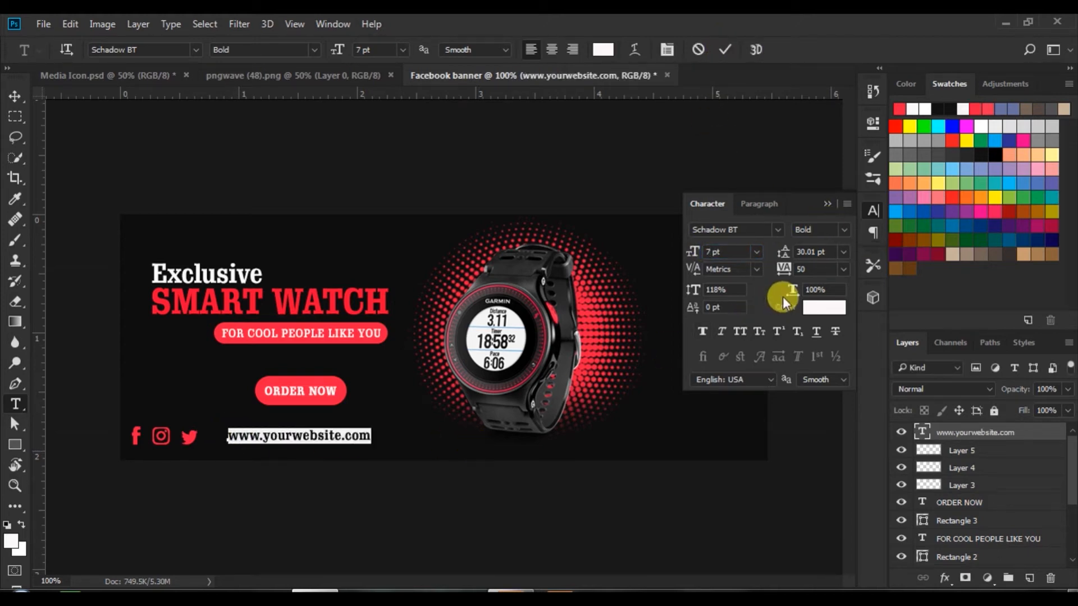
{"action": "left_click_drag", "start_coordinate": [782, 270], "coordinate": [786, 276]}
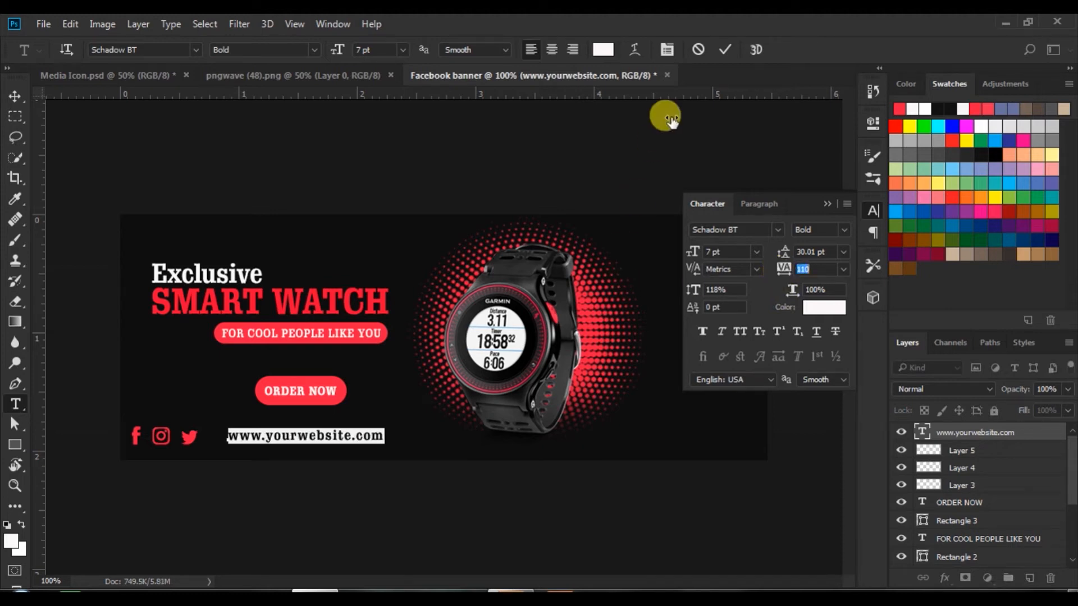
{"action": "left_click", "coordinate": [725, 49]}
{"action": "left_click", "coordinate": [15, 95]}
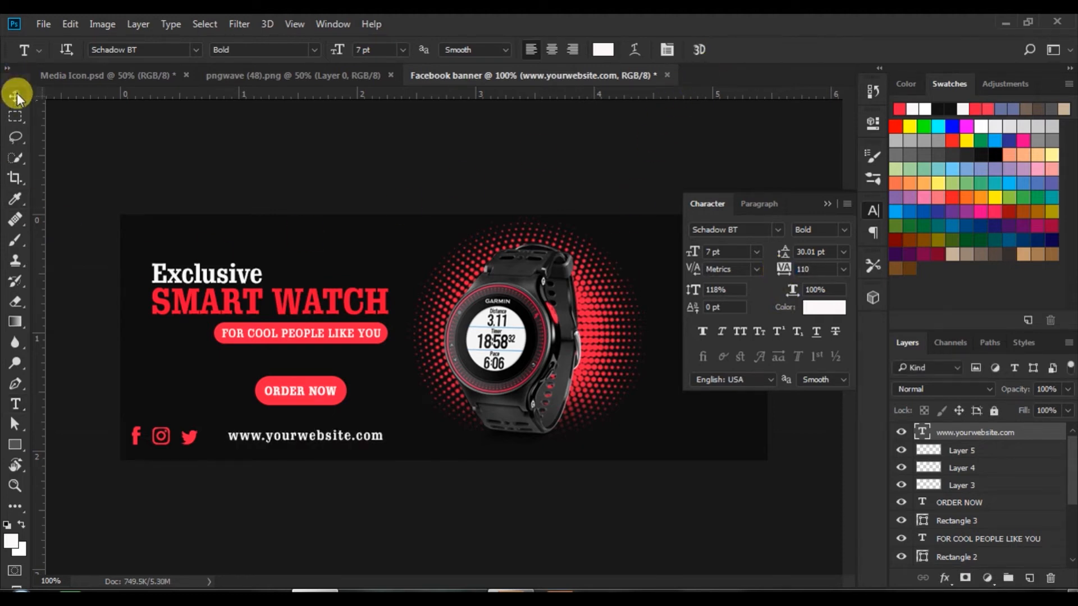
{"action": "left_click_drag", "start_coordinate": [336, 440], "coordinate": [335, 444]}
{"action": "left_click", "coordinate": [366, 145]}
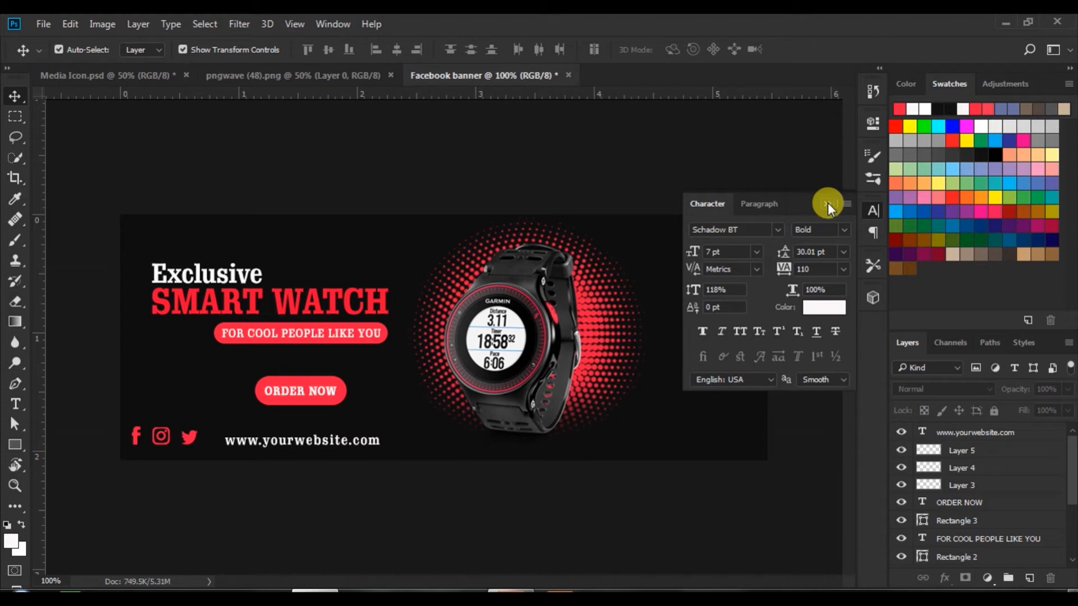
Add the 7 pt text "Call find out more" in the banner's lower-right area, beside the watch.
{"action": "left_click", "coordinate": [15, 404]}
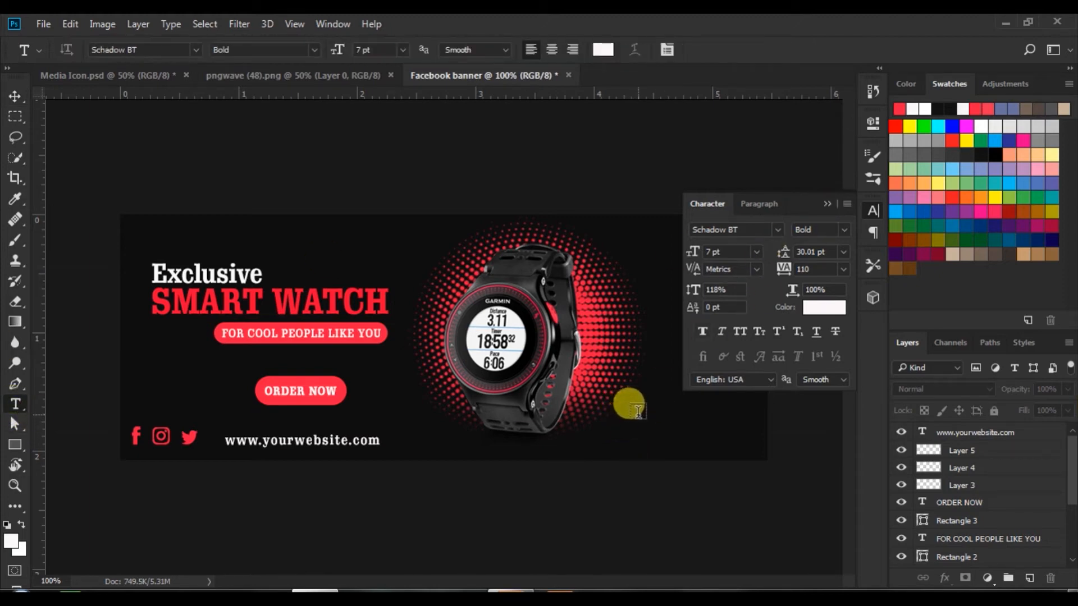
{"action": "left_click", "coordinate": [638, 411]}
{"action": "left_click", "coordinate": [756, 252]}
{"action": "left_click", "coordinate": [737, 294]}
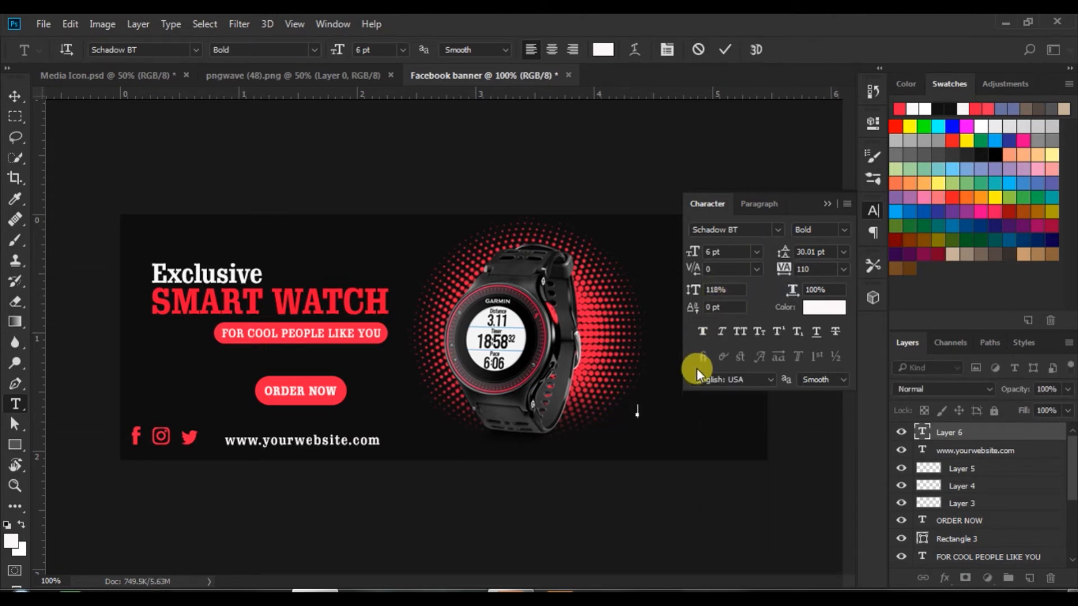
{"action": "left_click", "coordinate": [756, 251]}
{"action": "left_click", "coordinate": [750, 270]}
{"action": "type", "text": "Call"}
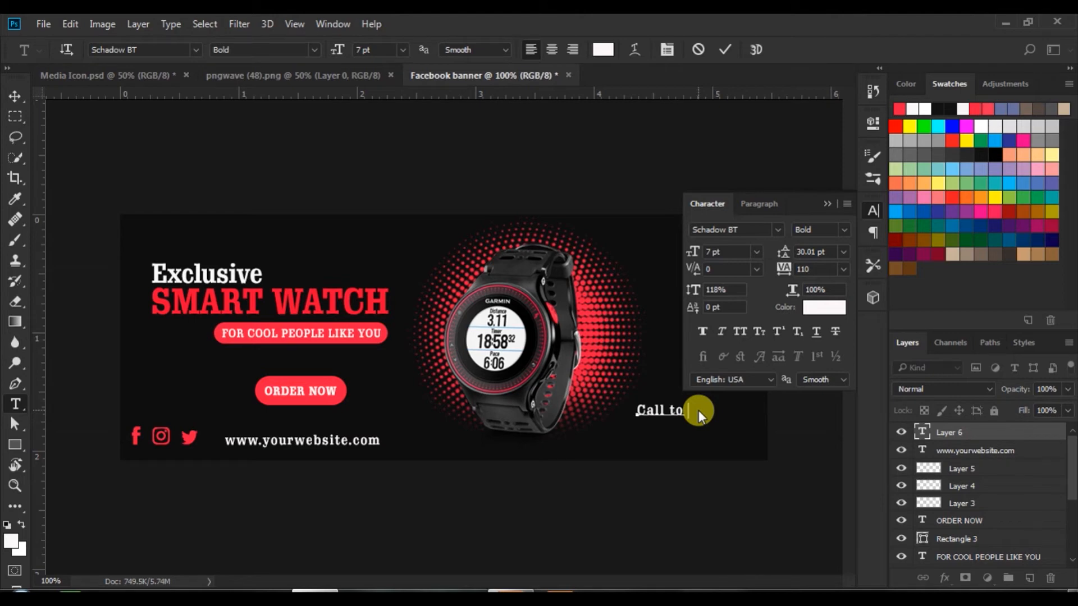
{"action": "type", "text": "to"}
{"action": "type", "text": "more"}
{"action": "left_click_drag", "start_coordinate": [702, 433], "coordinate": [684, 441]}
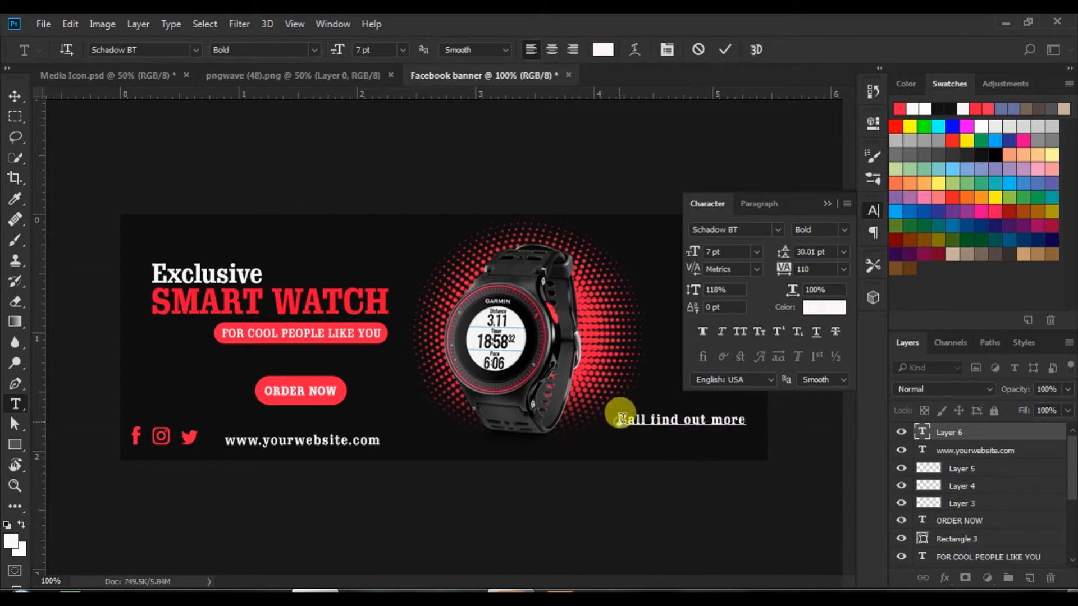
Set the "Call find out more" text's tracking to 10, commit it and move it slightly up.
{"action": "left_click_drag", "start_coordinate": [620, 418], "coordinate": [775, 423]}
{"action": "left_click_drag", "start_coordinate": [785, 276], "coordinate": [780, 274]}
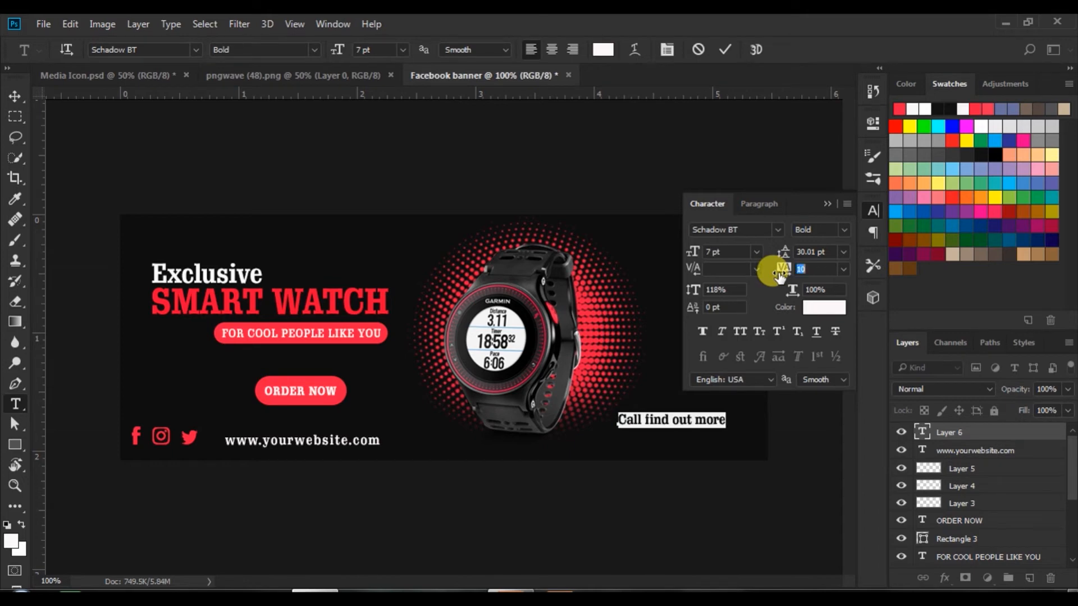
{"action": "left_click", "coordinate": [726, 49]}
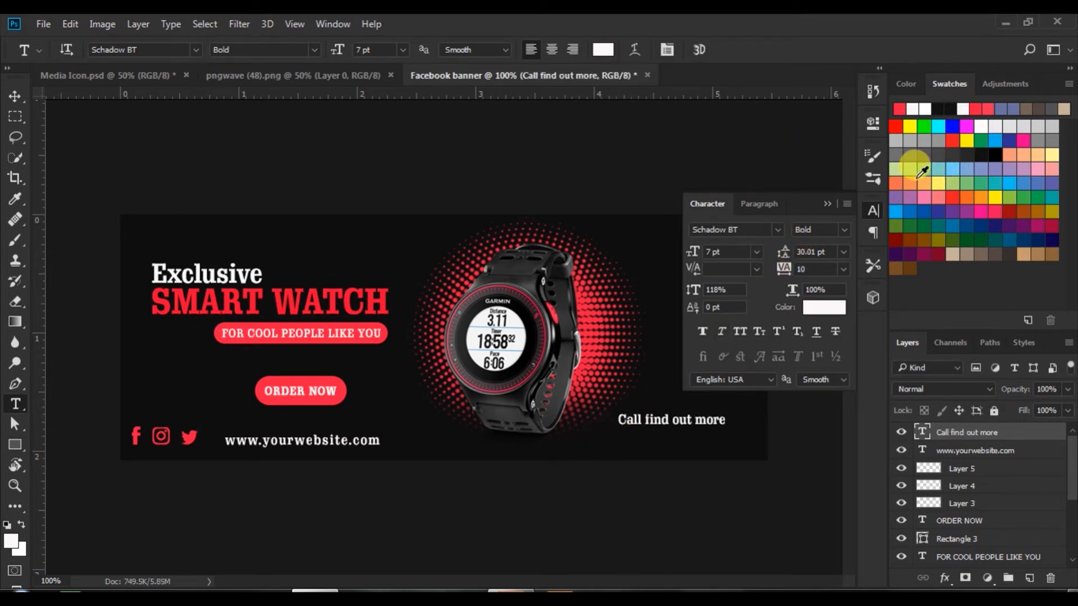
{"action": "left_click", "coordinate": [828, 201]}
{"action": "left_click", "coordinate": [13, 96]}
{"action": "left_click_drag", "start_coordinate": [702, 422], "coordinate": [707, 413]}
{"action": "left_click", "coordinate": [42, 421]}
Add a contact phone number as 10 pt text directly below "Call find out more".
{"action": "left_click", "coordinate": [15, 404]}
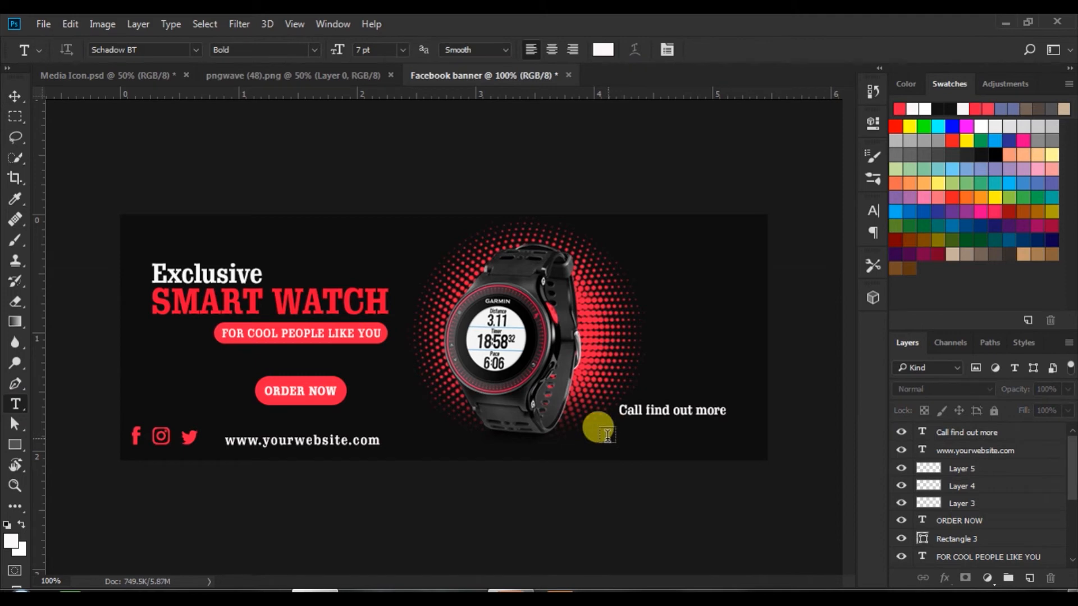
{"action": "left_click", "coordinate": [609, 434]}
{"action": "left_click", "coordinate": [403, 50]}
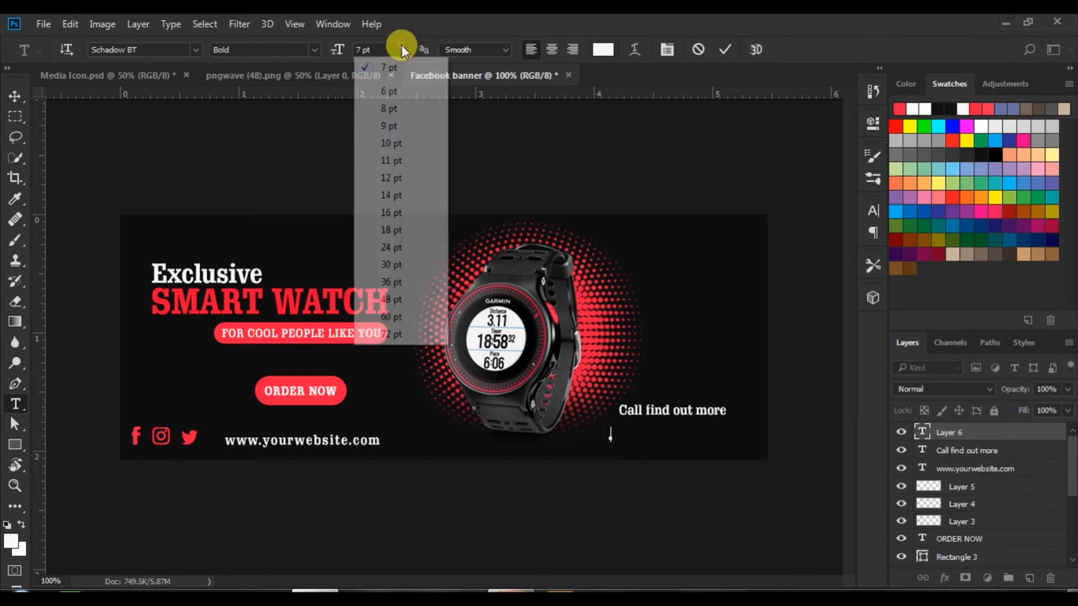
{"action": "left_click", "coordinate": [391, 143]}
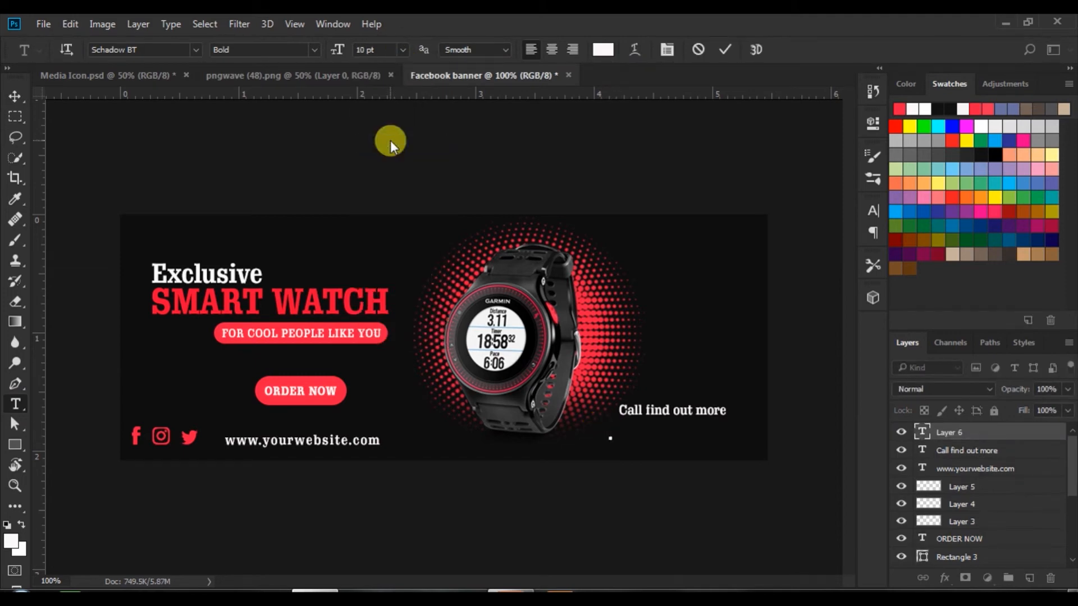
{"action": "type", "text": "+ 123 4"}
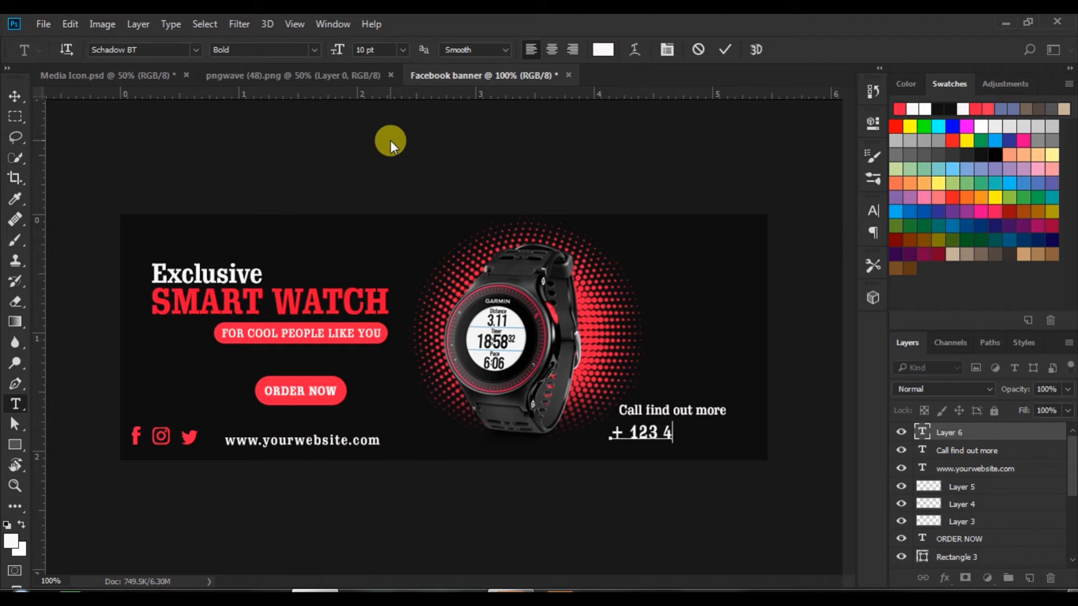
{"action": "type", "text": "65 576 "}
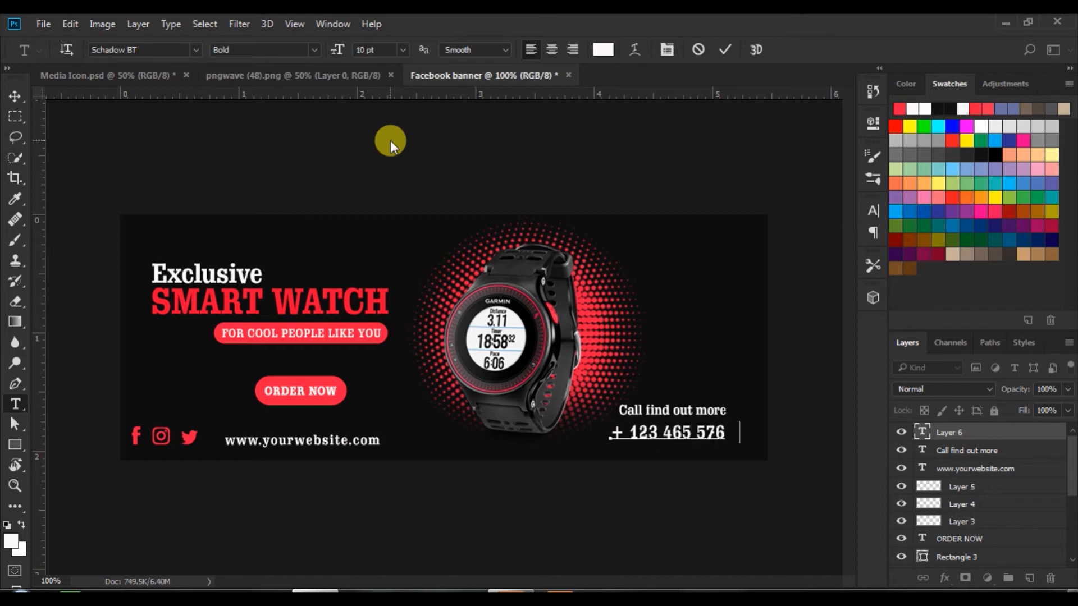
{"action": "type", "text": "416"}
Apply faux bold to the phone number and color it with the red of the "ORDER NOW" button, fc1b43.
{"action": "left_click_drag", "start_coordinate": [609, 432], "coordinate": [749, 433]}
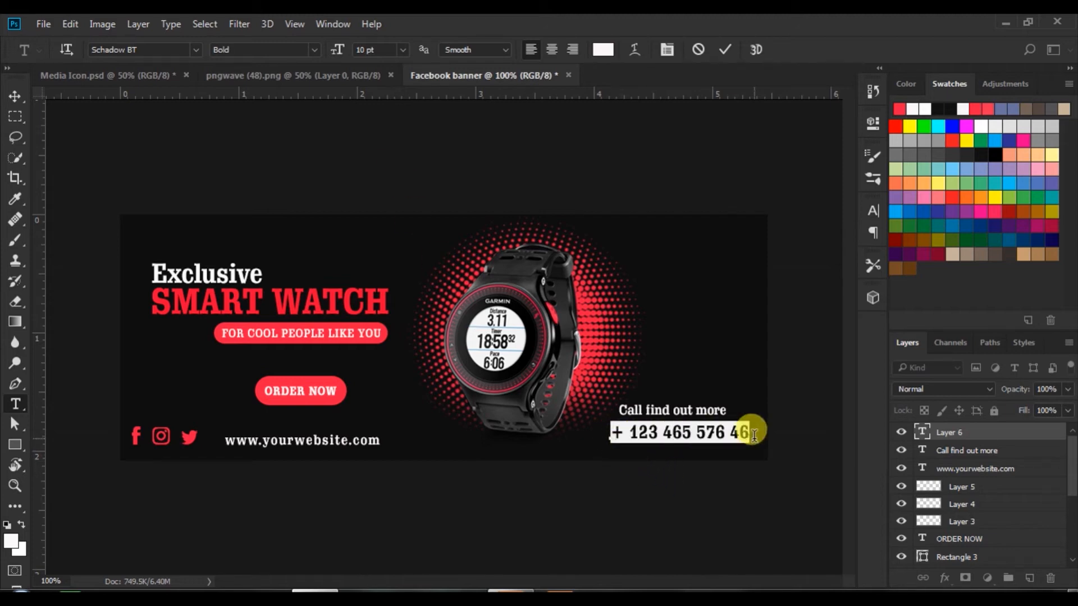
{"action": "left_click", "coordinate": [873, 212]}
{"action": "left_click", "coordinate": [703, 332]}
{"action": "left_click", "coordinate": [811, 309]}
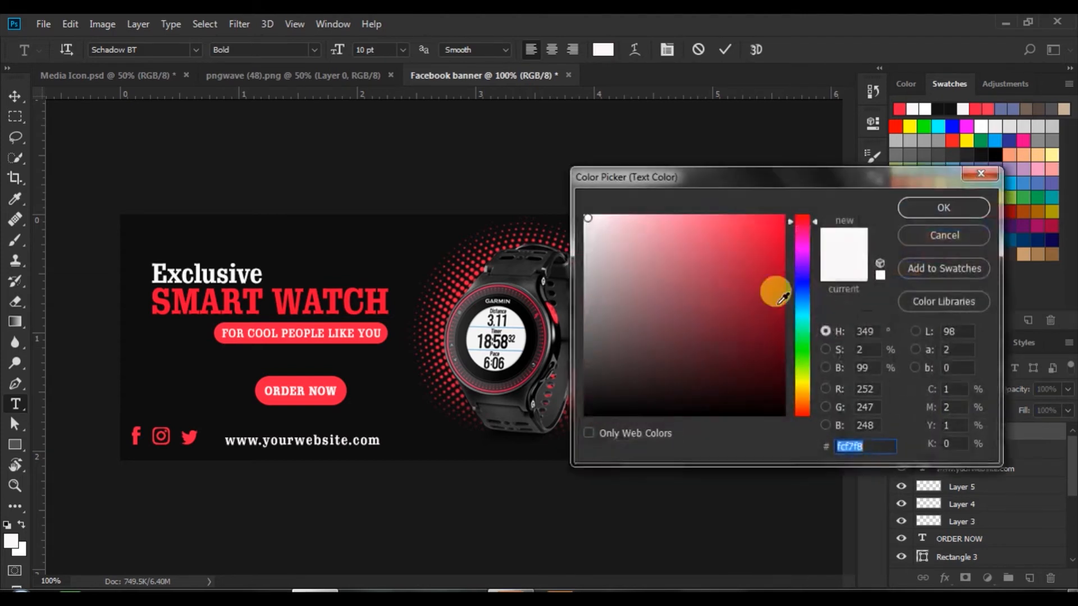
{"action": "left_click", "coordinate": [337, 375]}
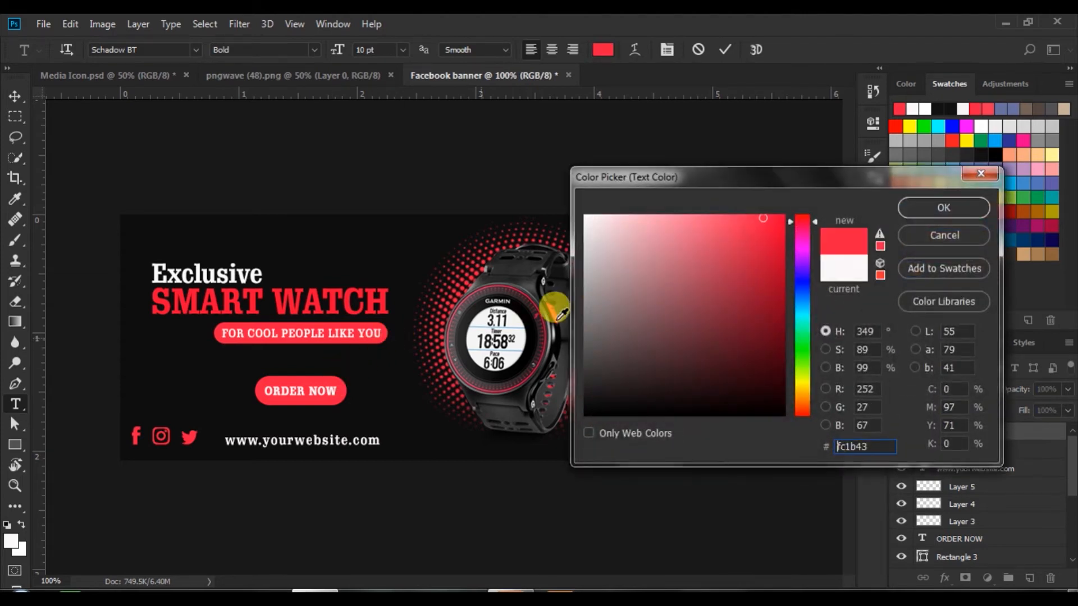
{"action": "left_click", "coordinate": [903, 208]}
Set the phone number's tracking to -30 and commit the text.
{"action": "left_click_drag", "start_coordinate": [785, 273], "coordinate": [786, 273]}
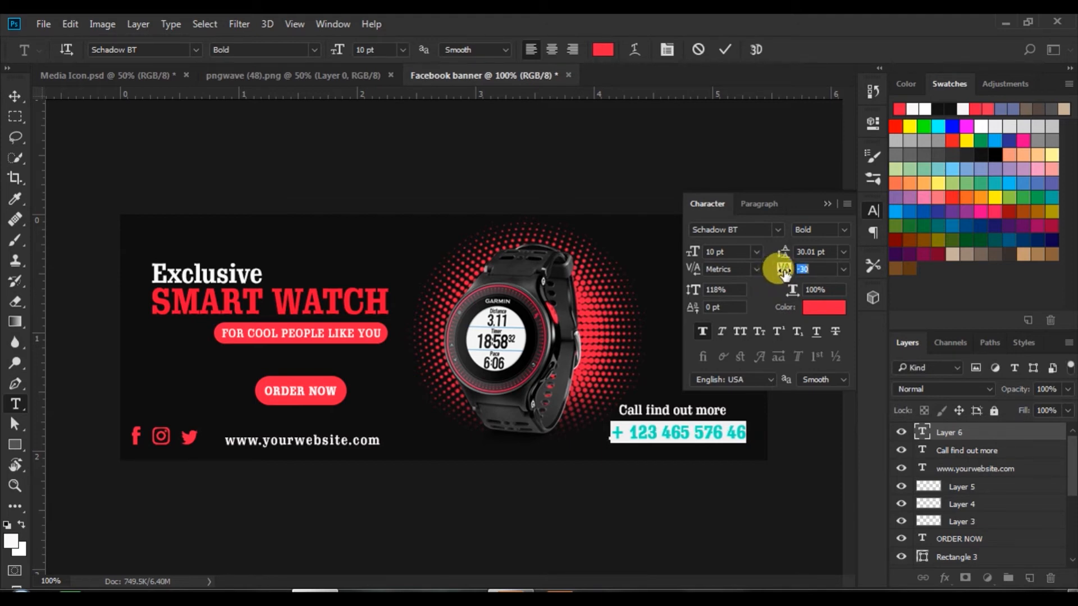
{"action": "left_click", "coordinate": [725, 49]}
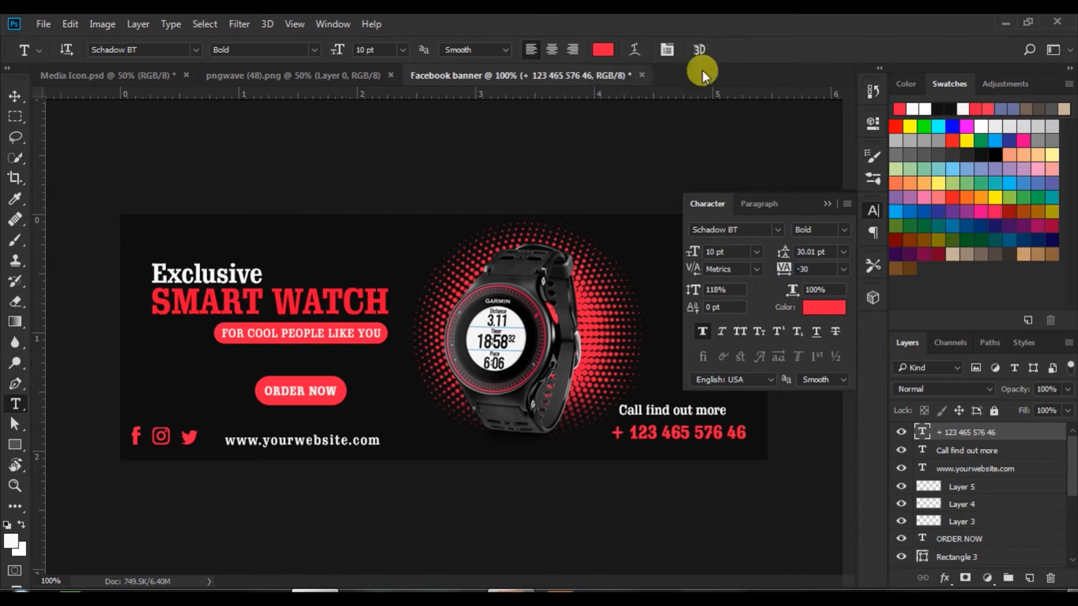
{"action": "key", "text": "v"}
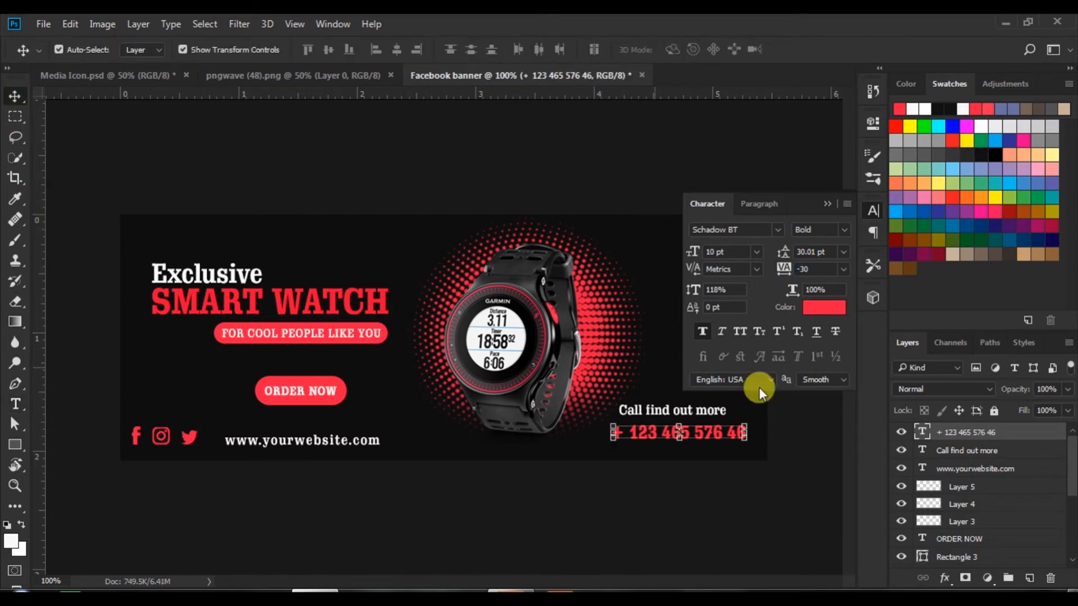
Move the phone number slightly up and left, then align its right edge with "Call find out more".
{"action": "left_click_drag", "start_coordinate": [726, 433], "coordinate": [703, 429]}
{"action": "left_click", "coordinate": [958, 451], "text": "shift"}
{"action": "left_click", "coordinate": [415, 49]}
Nudge the "Call find out more" text down, closer to the phone number.
{"action": "left_click", "coordinate": [945, 452]}
{"action": "key", "text": "Down"}
{"action": "key", "text": "Down"}
{"action": "key", "text": "Down"}
{"action": "key", "text": "Down"}
{"action": "key", "text": "Down"}
{"action": "key", "text": "Down"}
{"action": "key", "text": "Down"}
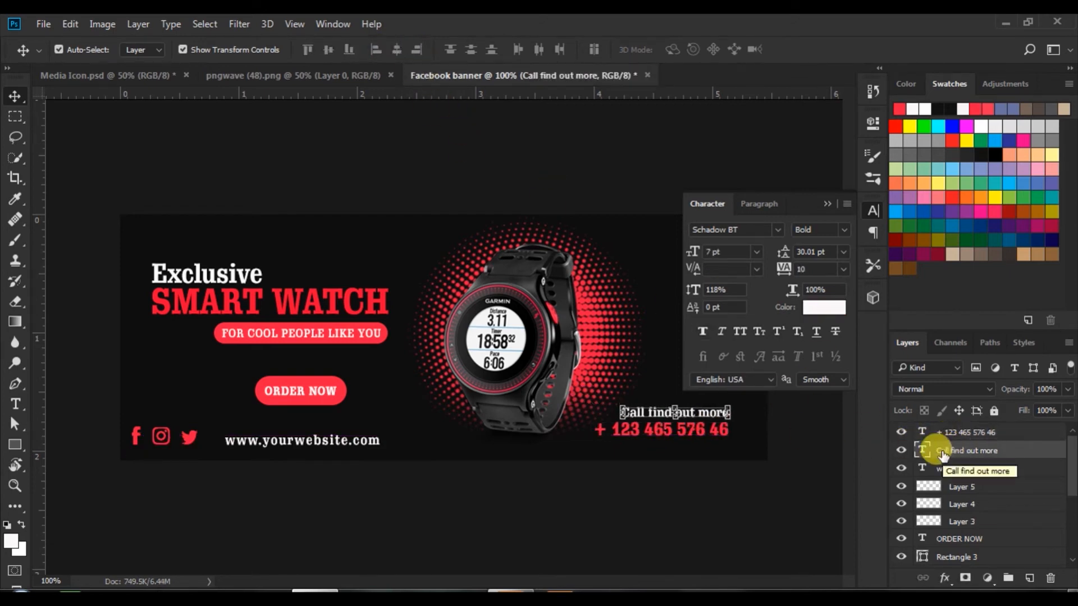
Move "Call find out more" and the phone number together toward the banner's lower-right corner, then deselect them.
{"action": "left_click", "coordinate": [965, 434], "text": "shift"}
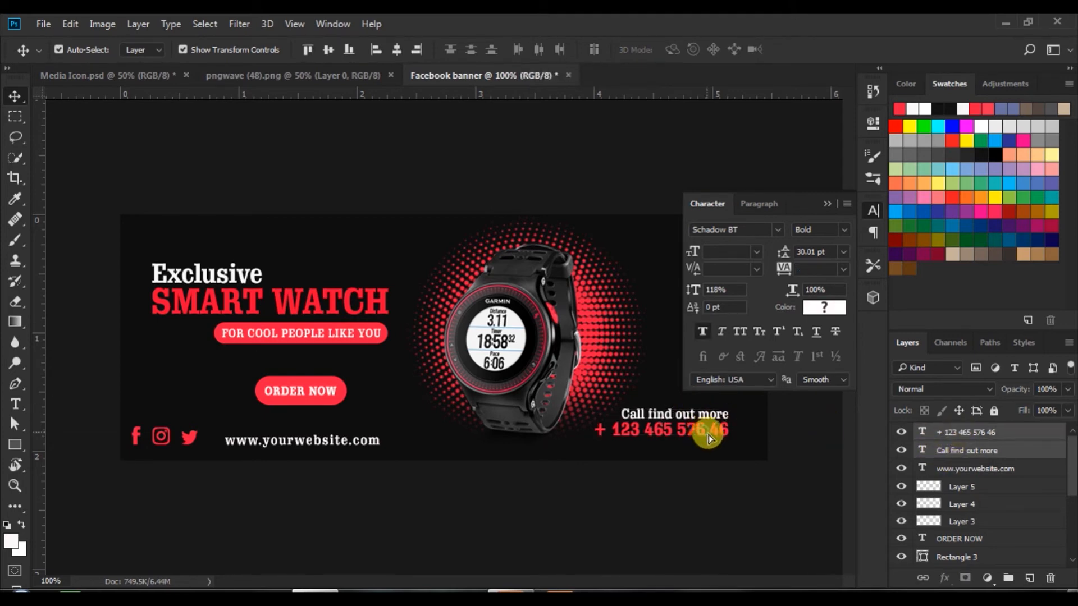
{"action": "left_click_drag", "start_coordinate": [705, 430], "coordinate": [722, 441]}
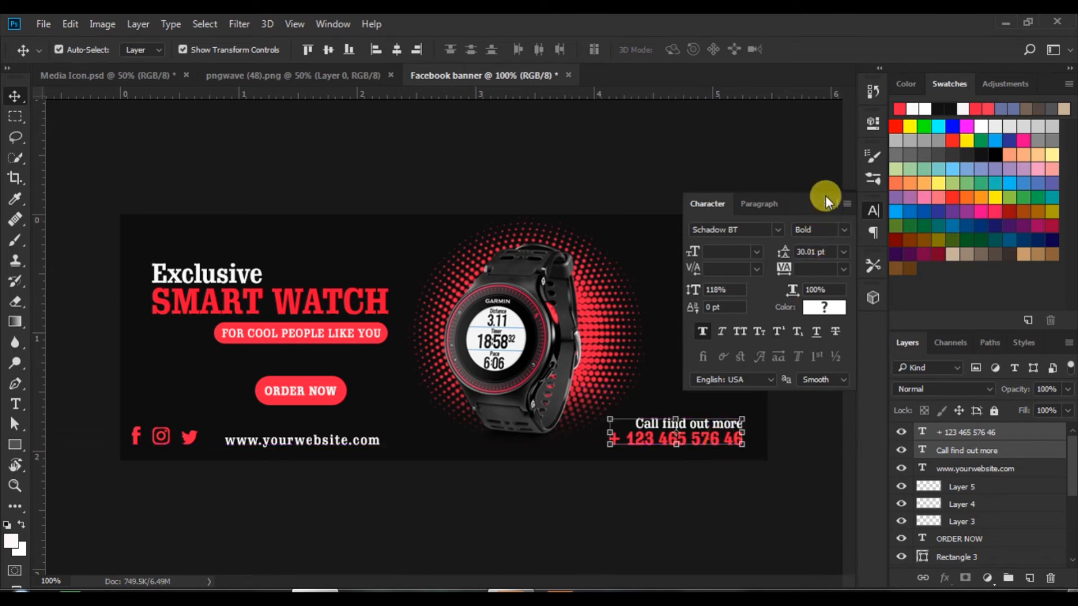
{"action": "left_click", "coordinate": [827, 204]}
{"action": "left_click", "coordinate": [661, 160]}
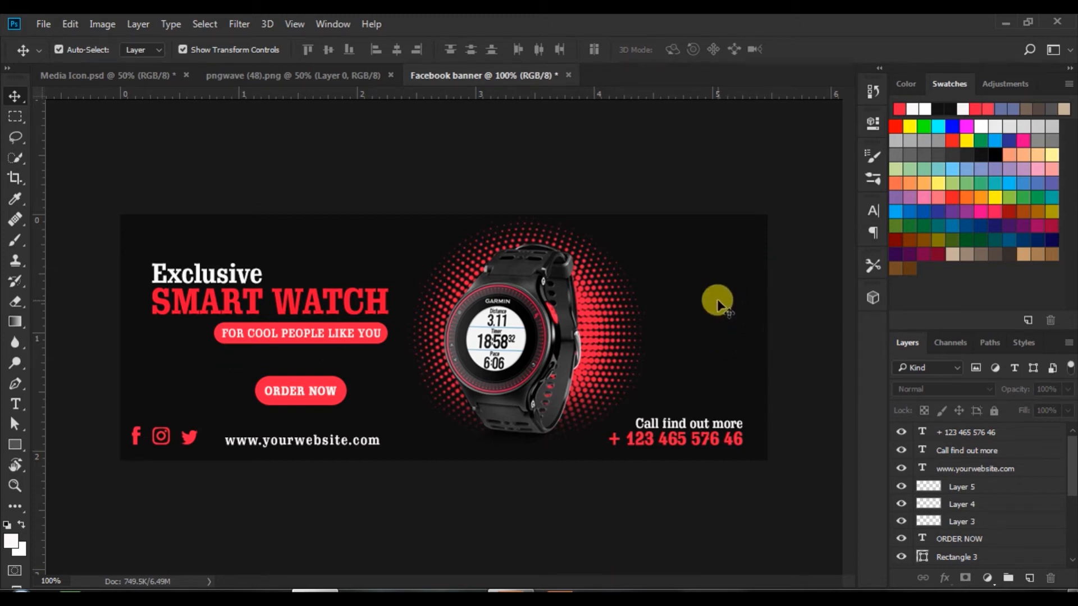
Add "LOGO" as white 10 pt text in the banner's upper-right corner.
{"action": "left_click", "coordinate": [16, 404]}
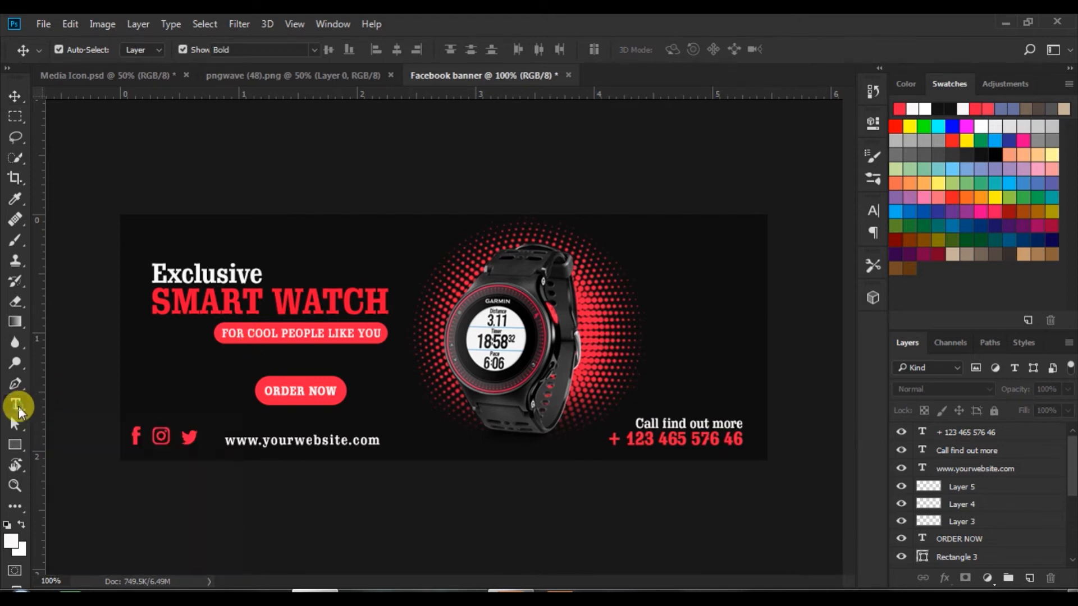
{"action": "left_click", "coordinate": [702, 238]}
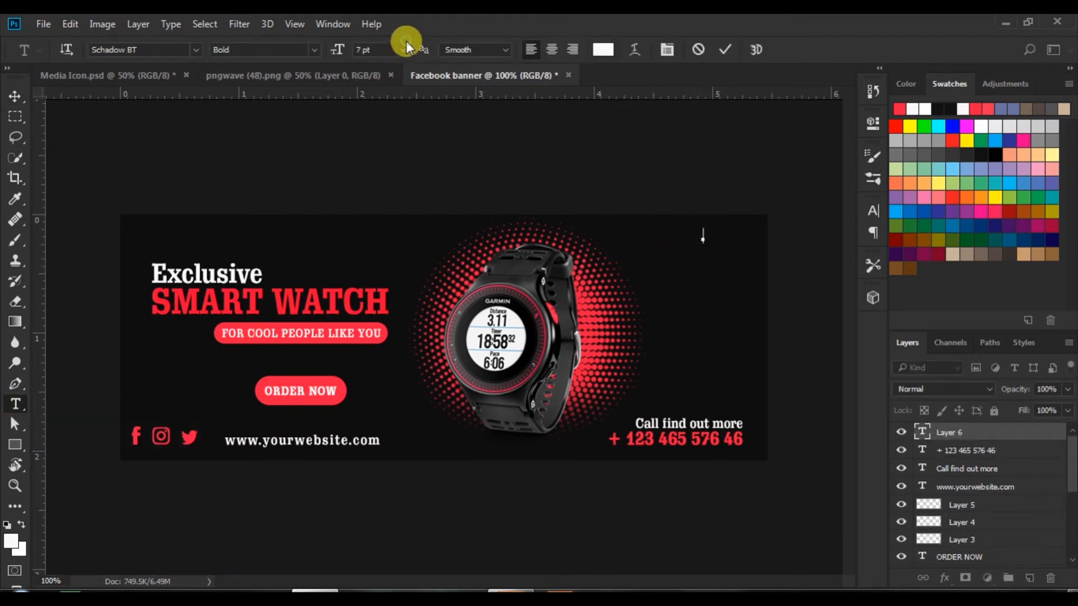
{"action": "left_click", "coordinate": [405, 49]}
{"action": "left_click", "coordinate": [386, 109]}
{"action": "left_click", "coordinate": [404, 49]}
{"action": "left_click", "coordinate": [391, 143]}
{"action": "type", "text": "LOGO"}
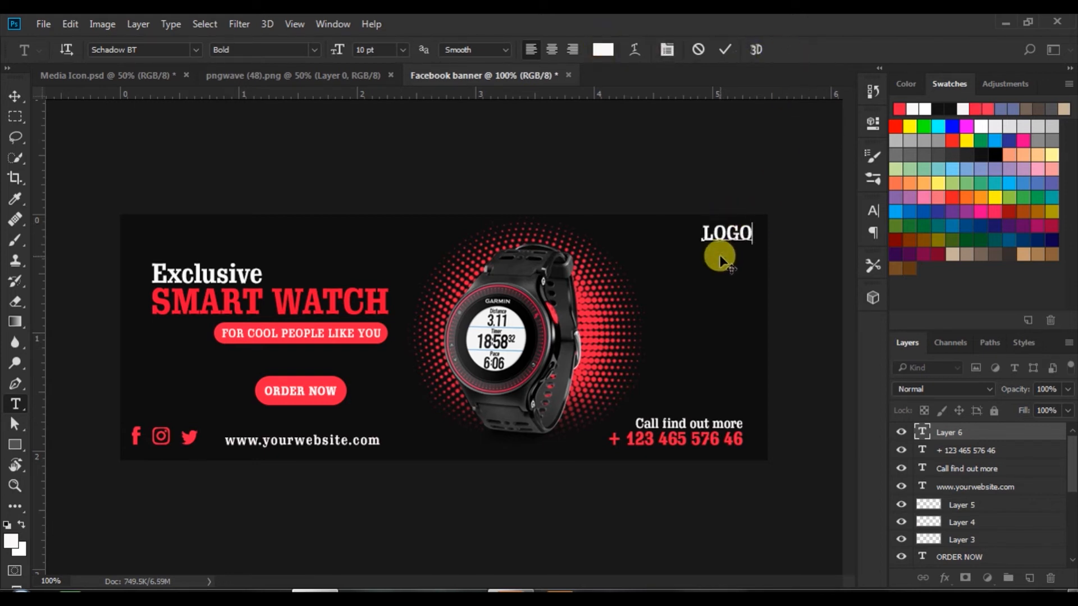
{"action": "left_click_drag", "start_coordinate": [719, 257], "coordinate": [717, 257]}
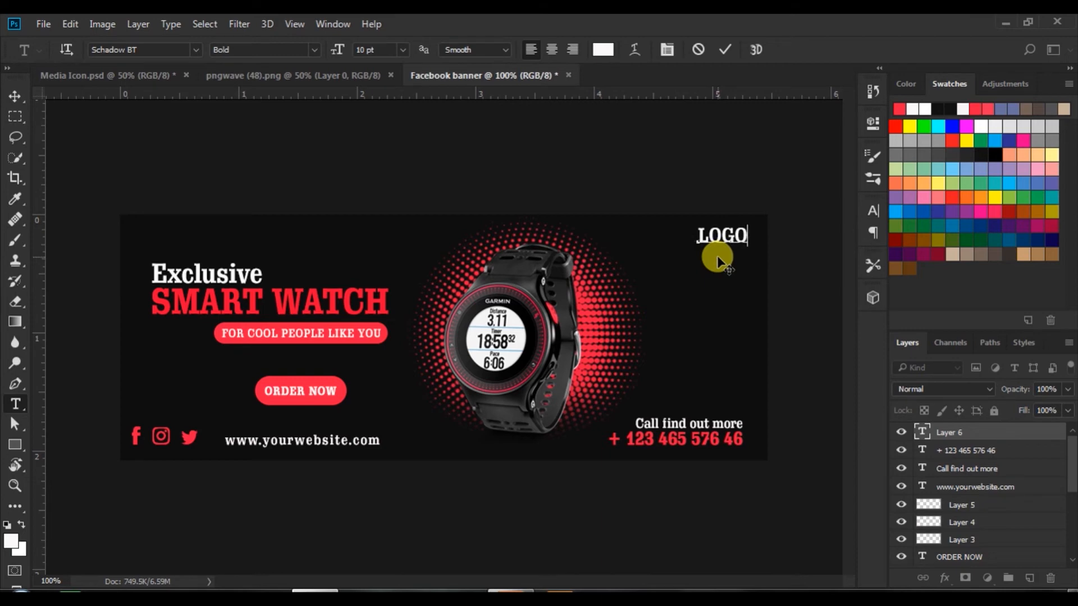
Commit the "LOGO" text and move it left until its right edge lines up with the phone number.
{"action": "left_click", "coordinate": [724, 49]}
{"action": "left_click", "coordinate": [16, 98]}
{"action": "left_click", "coordinate": [789, 217]}
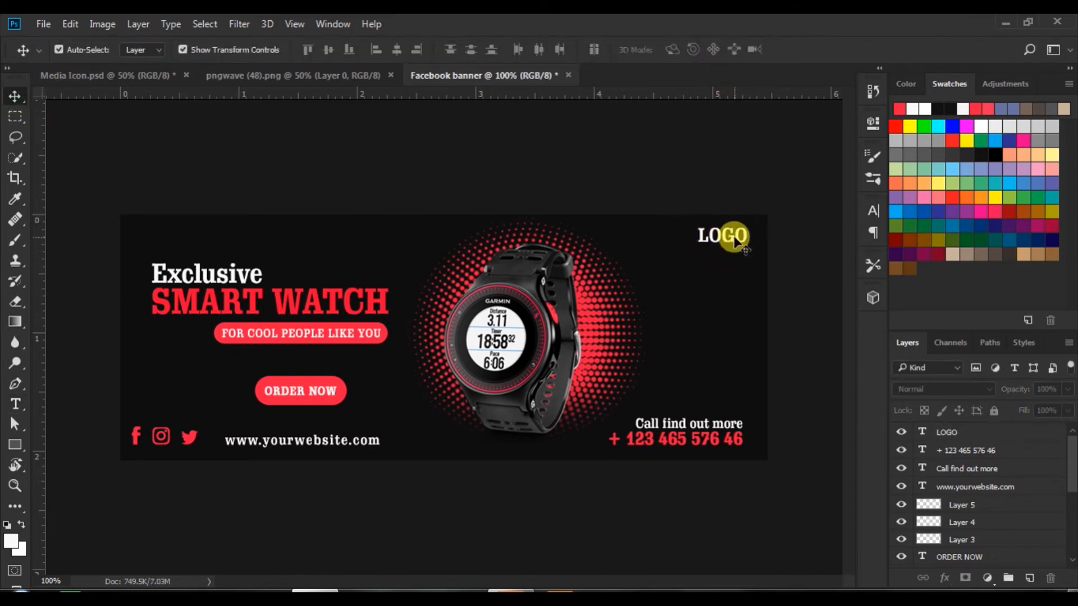
{"action": "left_click_drag", "start_coordinate": [736, 239], "coordinate": [730, 241]}
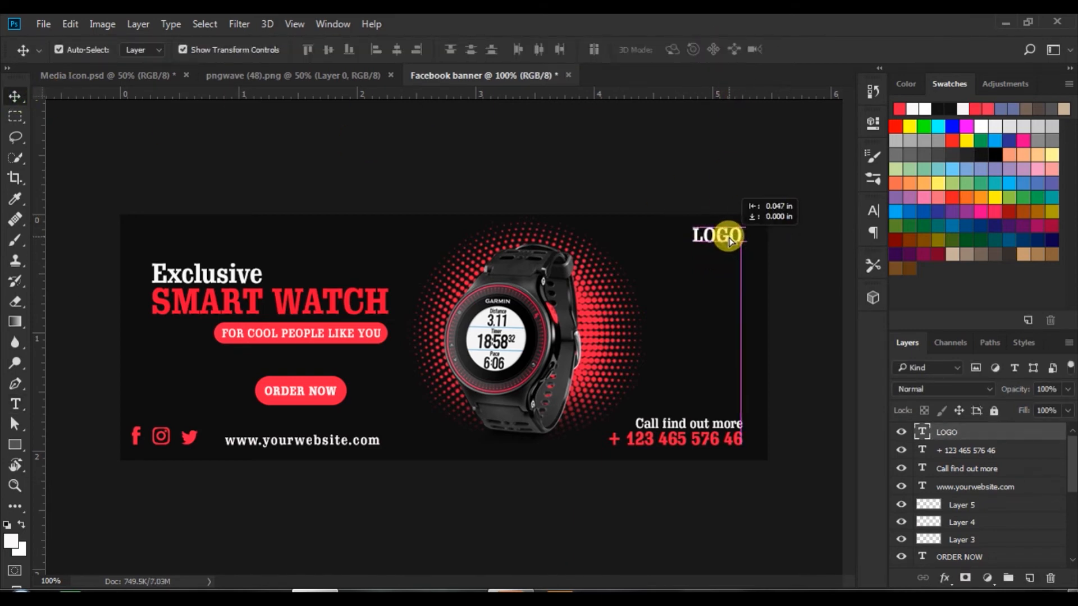
{"action": "left_click", "coordinate": [224, 388]}
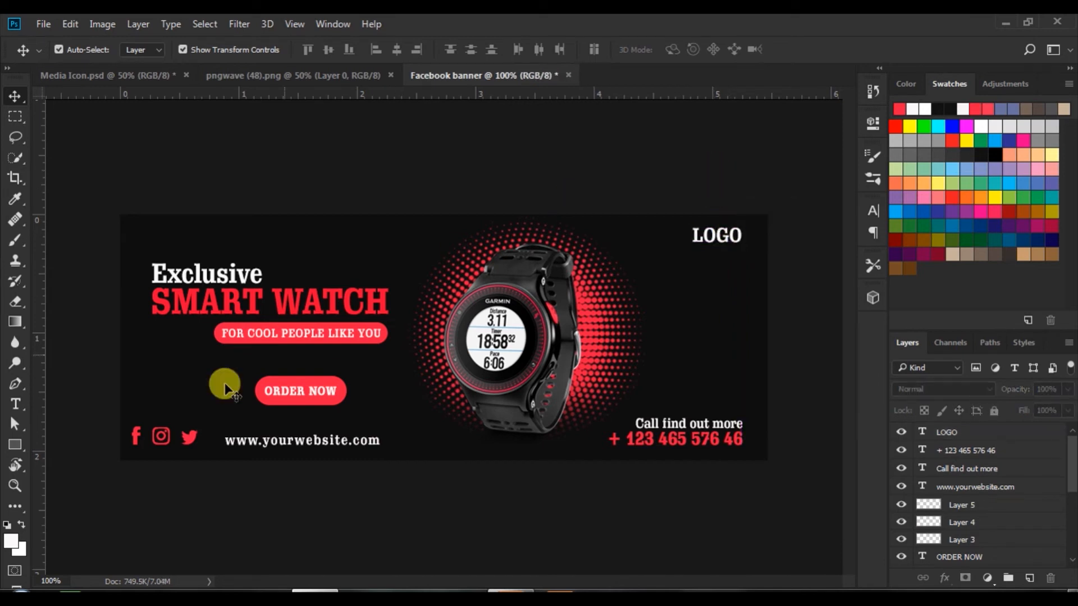
Draw a circle about 90 px in diameter with the Ellipse tool, just beside the watch under "LOGO".
{"action": "left_click", "coordinate": [22, 444]}
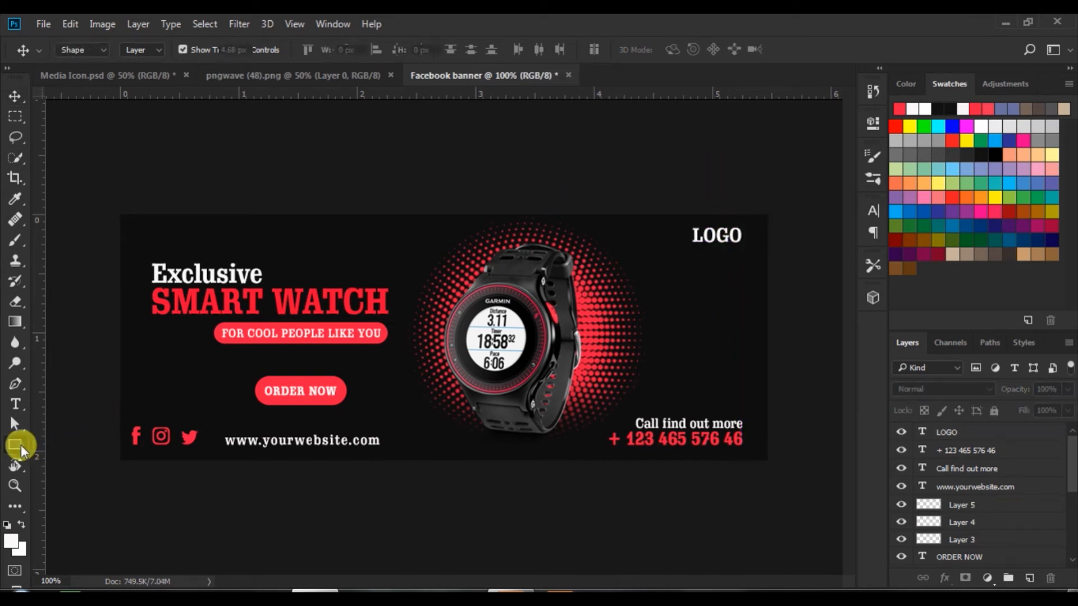
{"action": "right_click", "coordinate": [46, 463]}
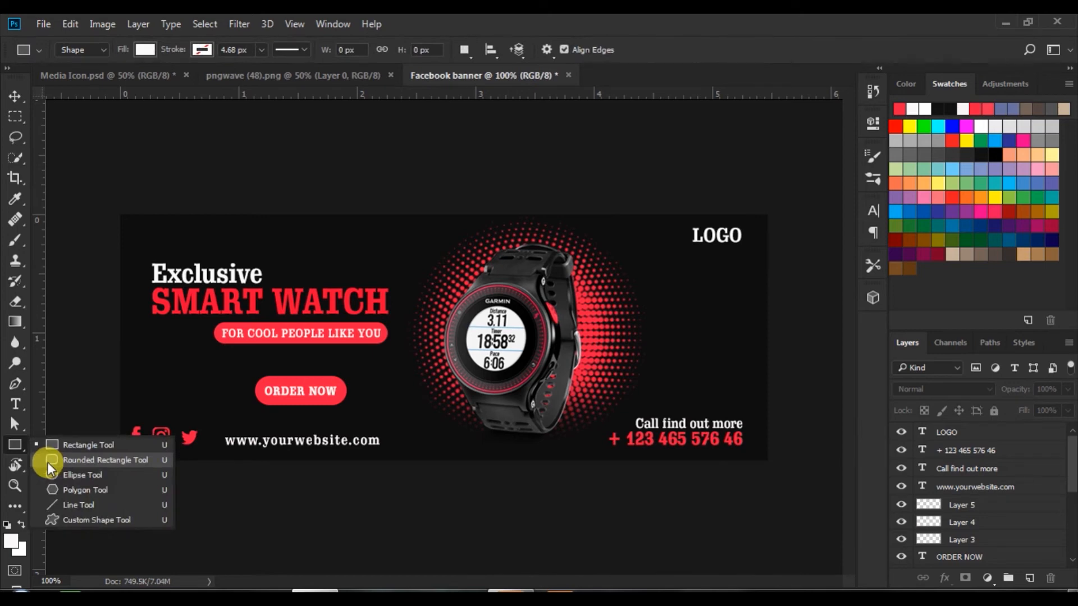
{"action": "left_click", "coordinate": [51, 476]}
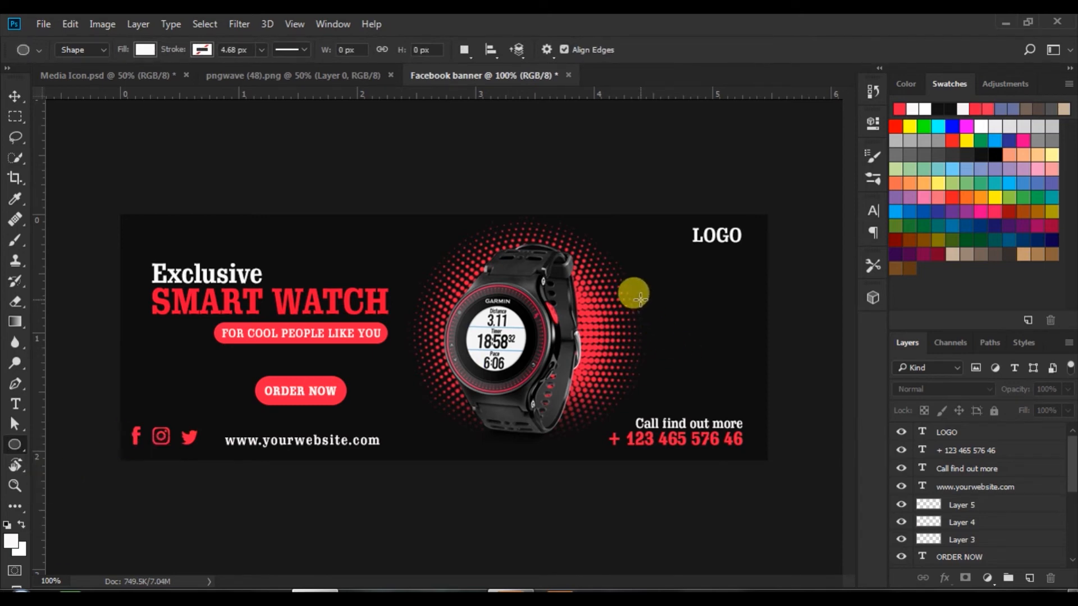
{"action": "left_click_drag", "start_coordinate": [622, 280], "coordinate": [693, 356]}
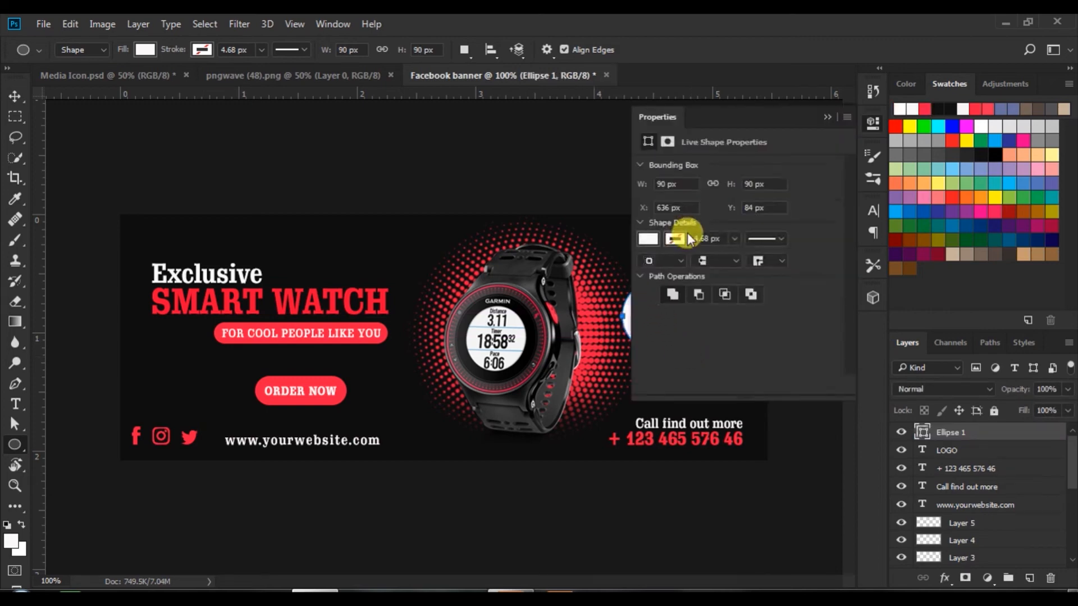
Fill the circle with the banner's red from the recently used colors and deselect it.
{"action": "left_click", "coordinate": [650, 239]}
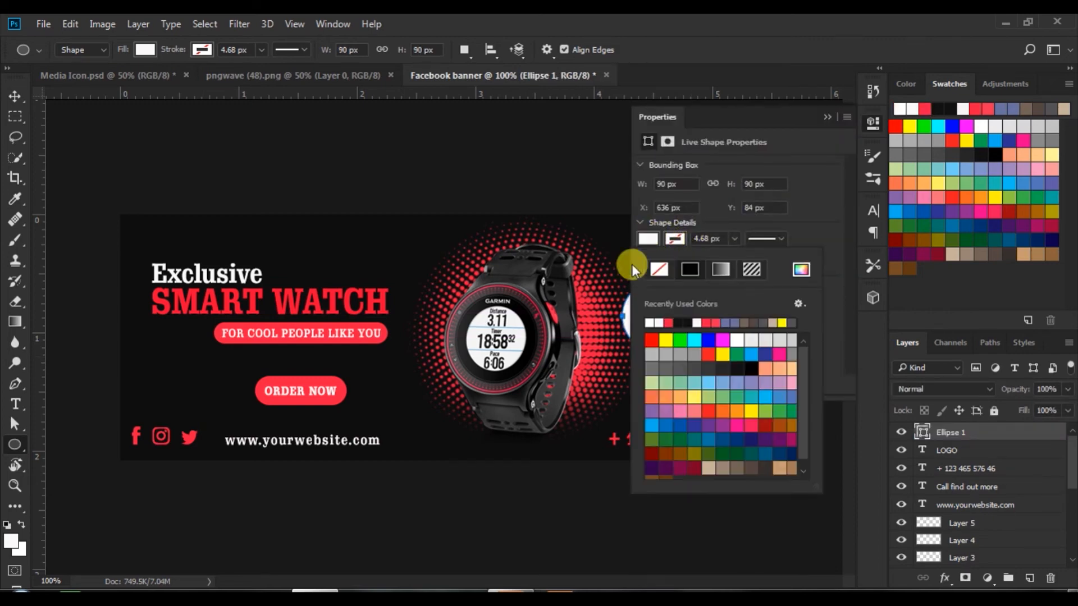
{"action": "left_click", "coordinate": [670, 325]}
{"action": "left_click", "coordinate": [829, 117]}
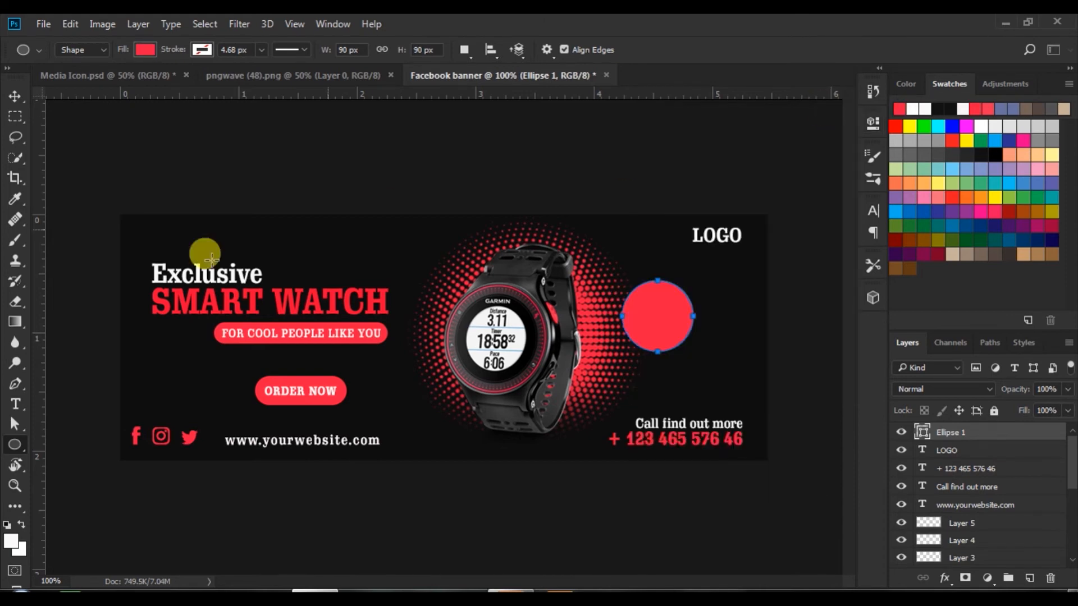
{"action": "left_click", "coordinate": [21, 99]}
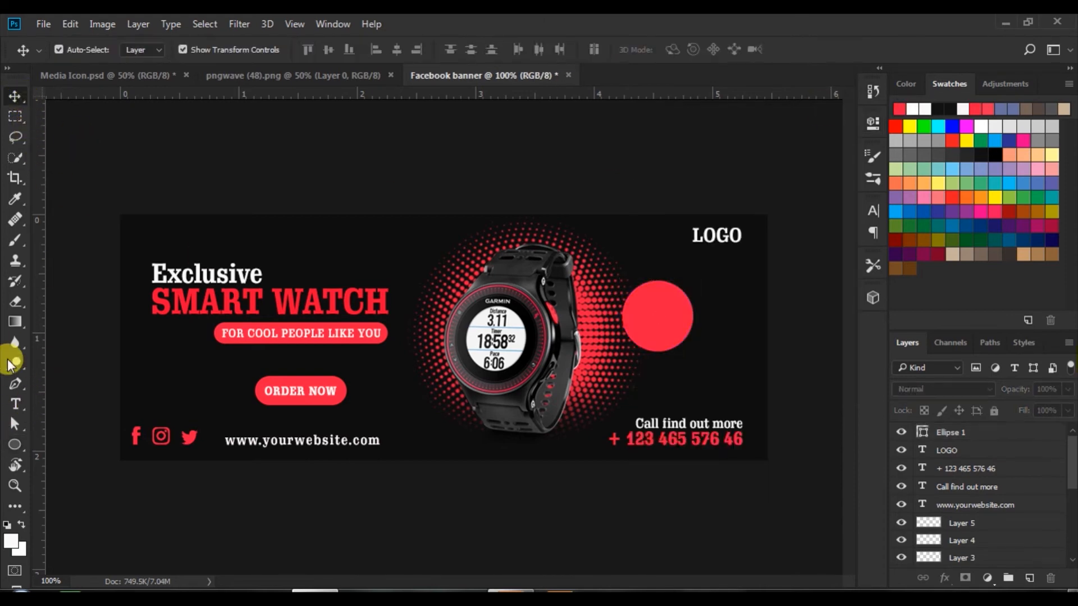
Add "40% OFF" as white 12 pt text on two lines, starting inside the red circle.
{"action": "left_click", "coordinate": [15, 405]}
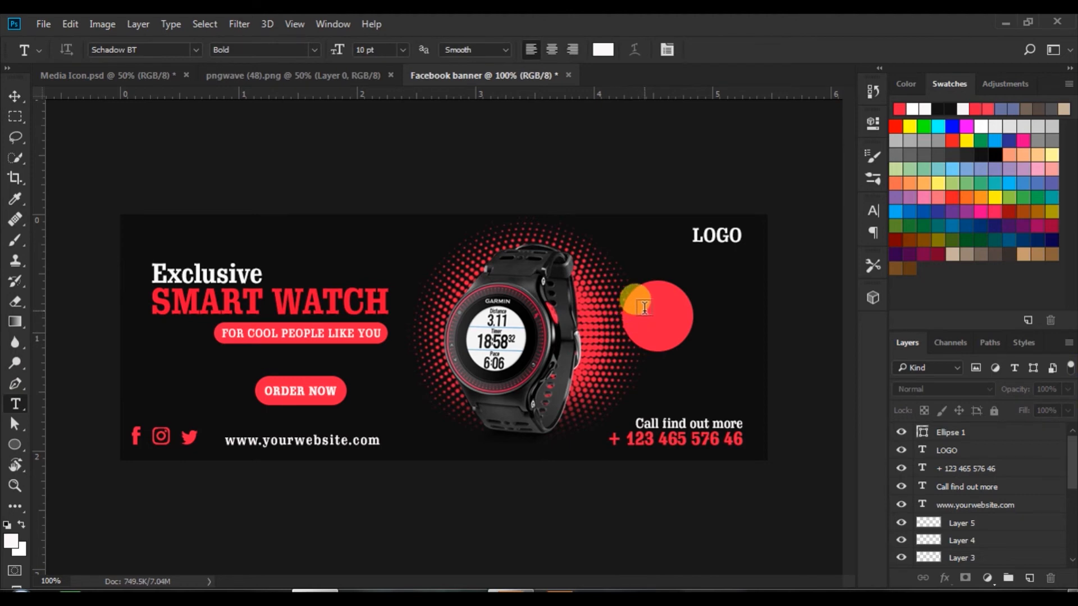
{"action": "left_click", "coordinate": [642, 315]}
{"action": "left_click", "coordinate": [403, 50]}
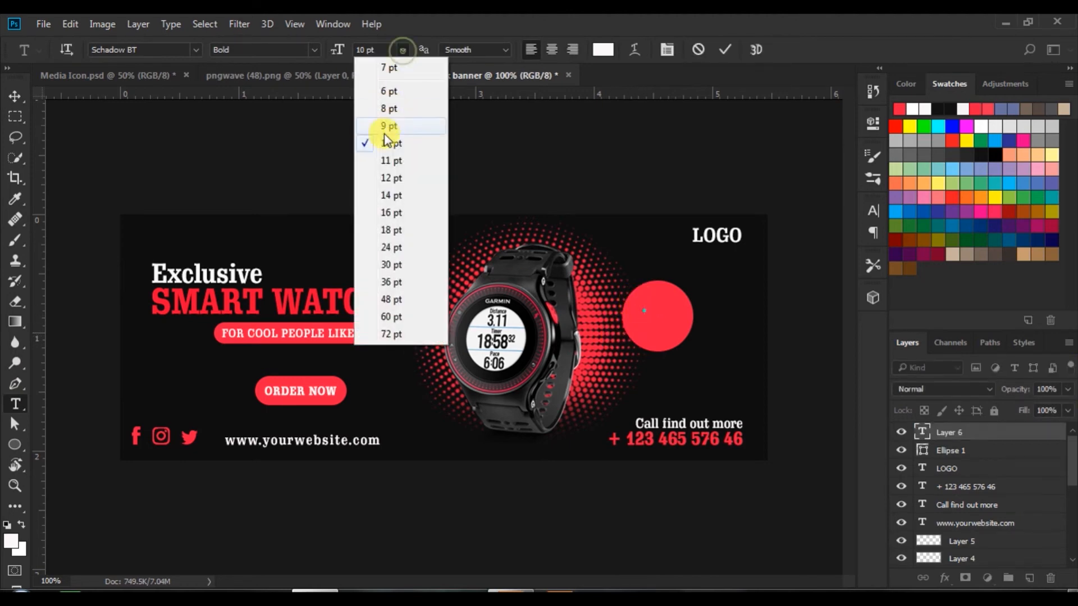
{"action": "left_click", "coordinate": [385, 176]}
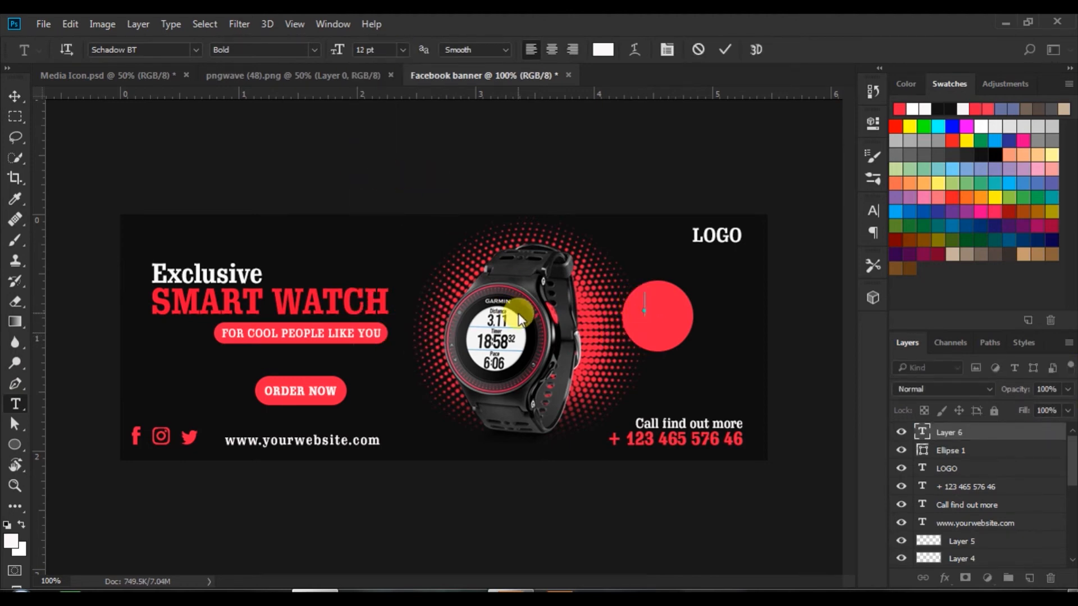
{"action": "type", "text": "40"}
{"action": "type", "text": "%  "}
{"action": "type", "text": "OFF"}
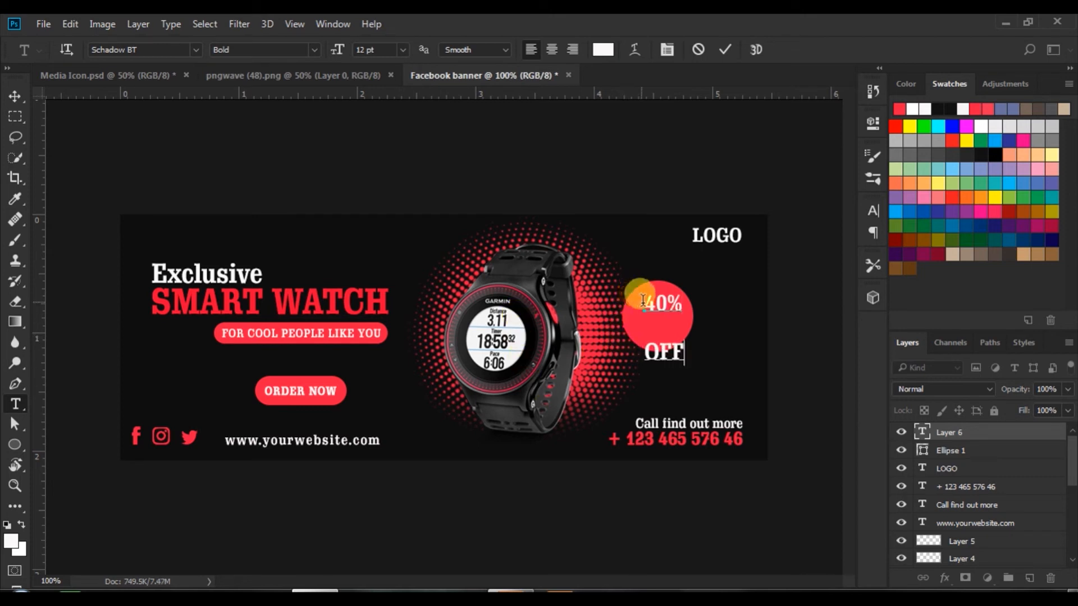
Set the leading of the "40% OFF" text to 12.01 pt.
{"action": "left_click_drag", "start_coordinate": [639, 296], "coordinate": [730, 373]}
{"action": "left_click", "coordinate": [876, 212]}
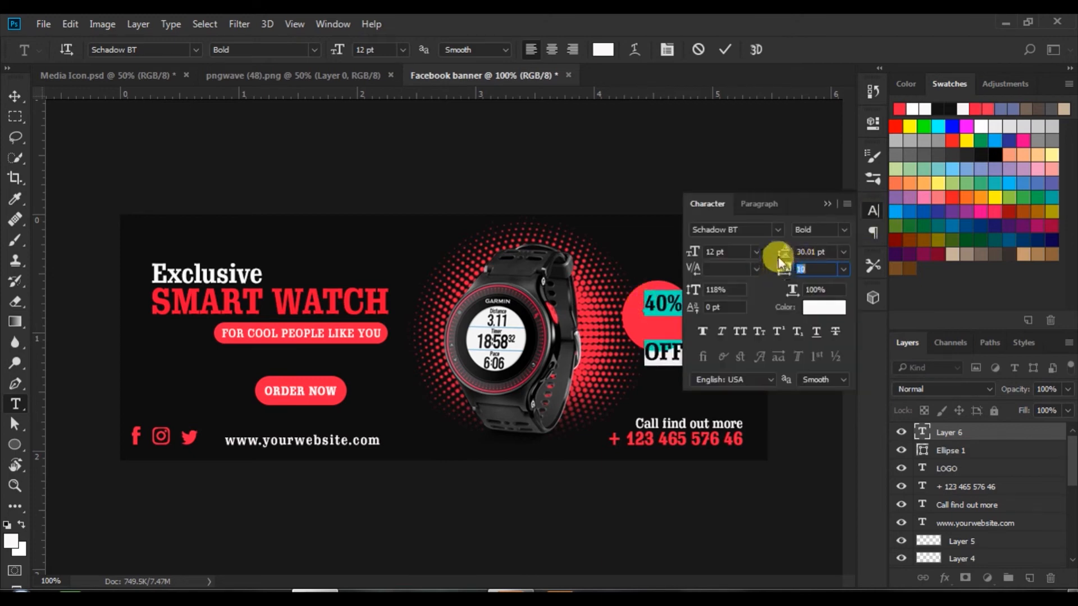
{"action": "left_click_drag", "start_coordinate": [776, 256], "coordinate": [768, 256]}
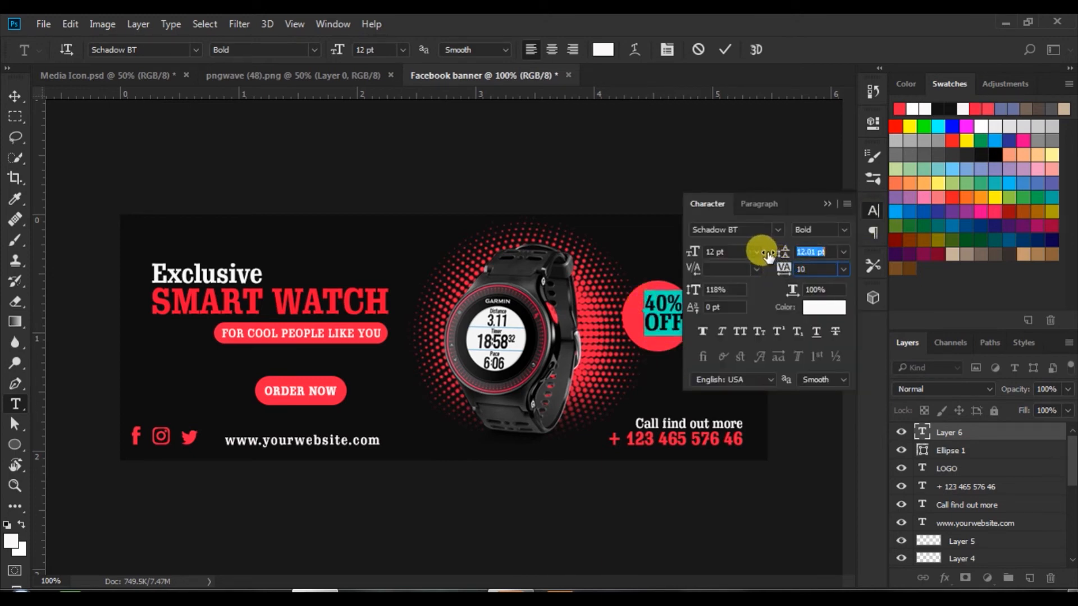
Apply faux bold to "40%" in the circle's text and commit the edit.
{"action": "double_click", "coordinate": [663, 303]}
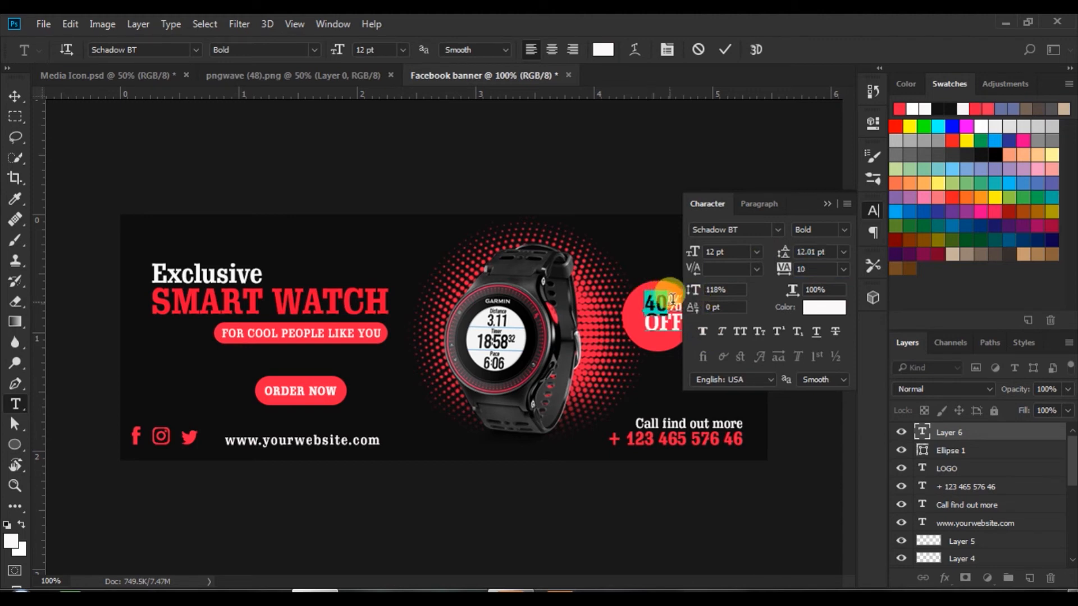
{"action": "left_click", "coordinate": [703, 332]}
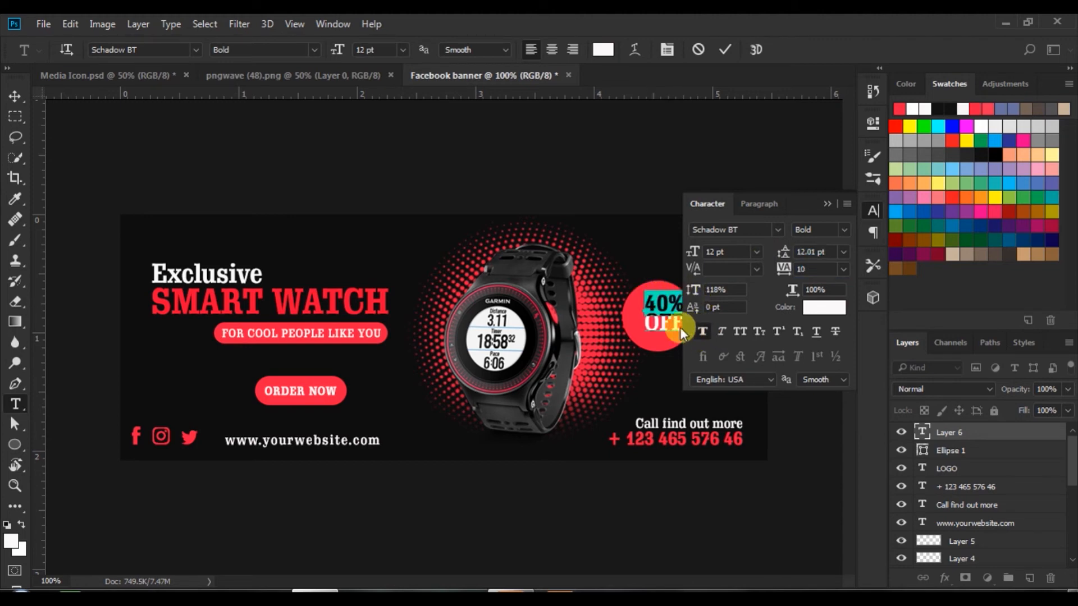
{"action": "left_click", "coordinate": [728, 50]}
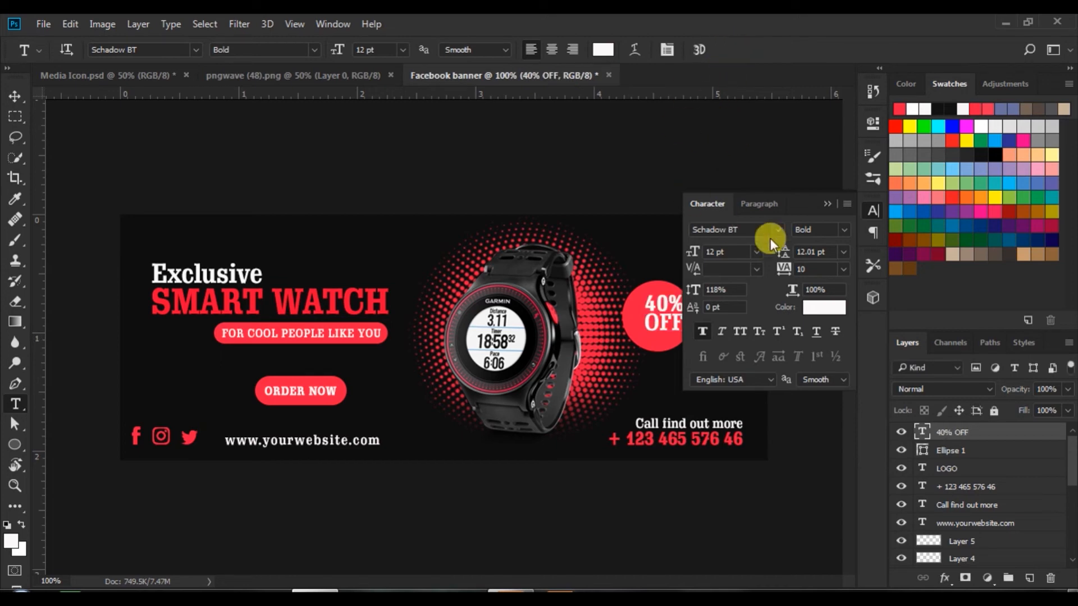
{"action": "left_click", "coordinate": [827, 204]}
Center the "40% OFF" text horizontally and vertically on the red circle.
{"action": "left_click", "coordinate": [15, 96]}
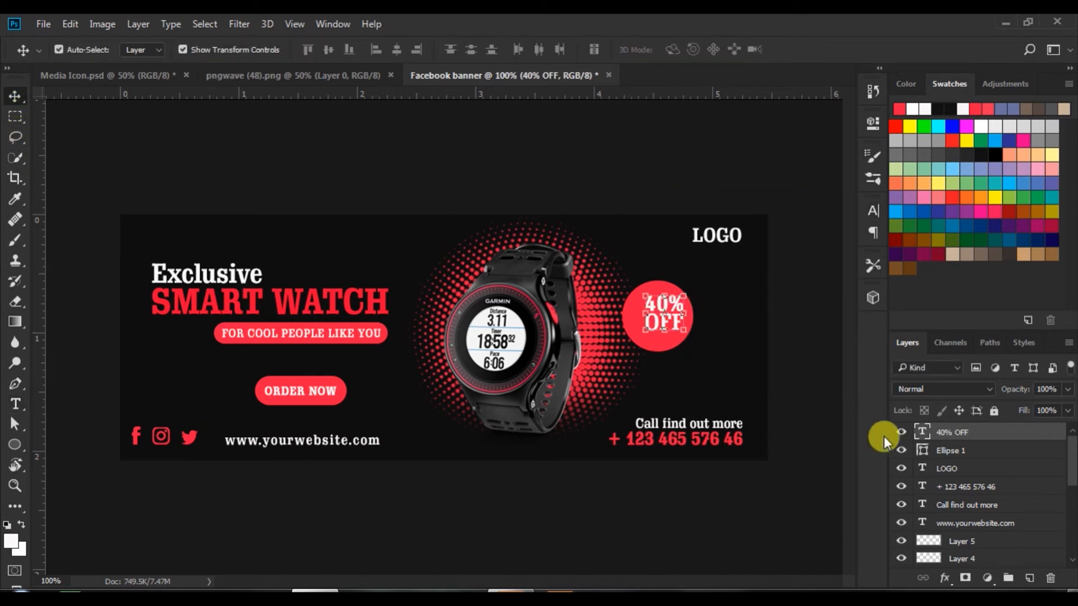
{"action": "left_click", "coordinate": [926, 452], "text": "shift"}
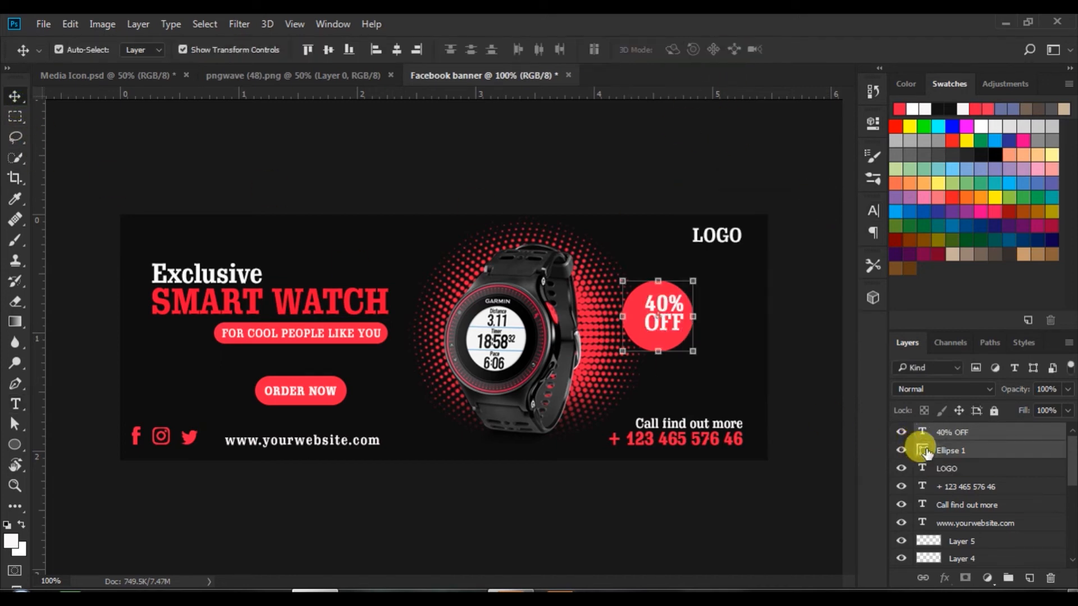
{"action": "left_click", "coordinate": [396, 49]}
{"action": "left_click", "coordinate": [331, 49]}
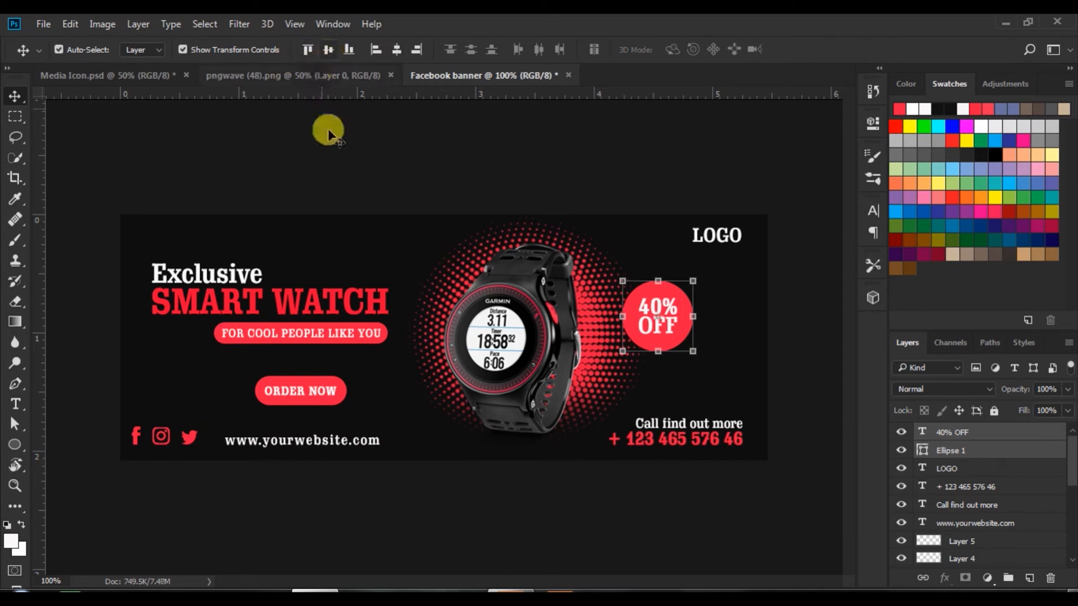
Duplicate the red circle and scale the copy to 85.56% about its center.
{"action": "left_click", "coordinate": [923, 451]}
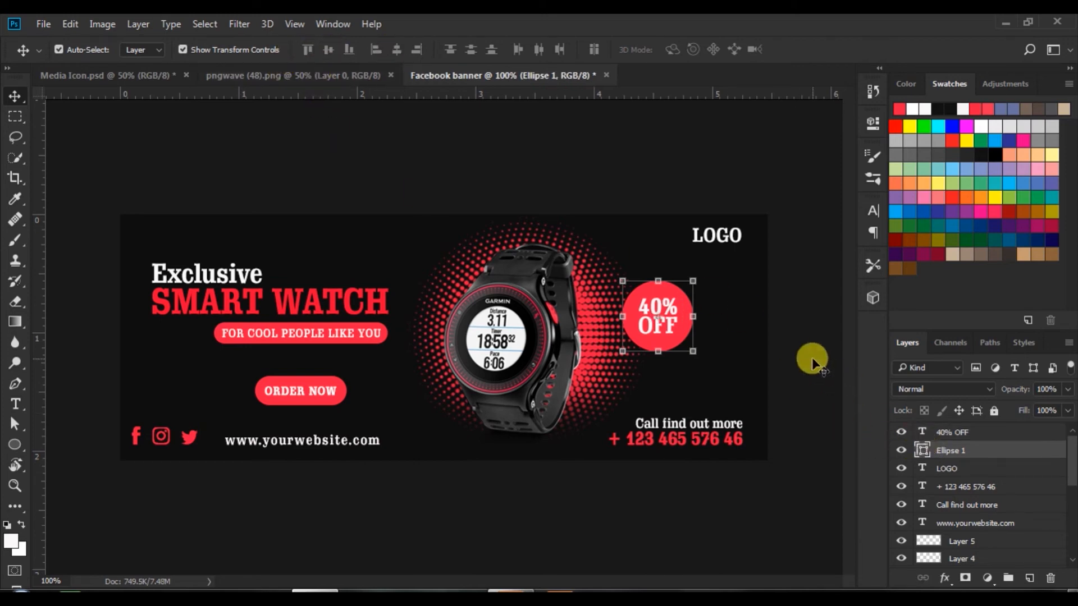
{"action": "left_click", "coordinate": [814, 356]}
{"action": "left_click", "coordinate": [921, 449]}
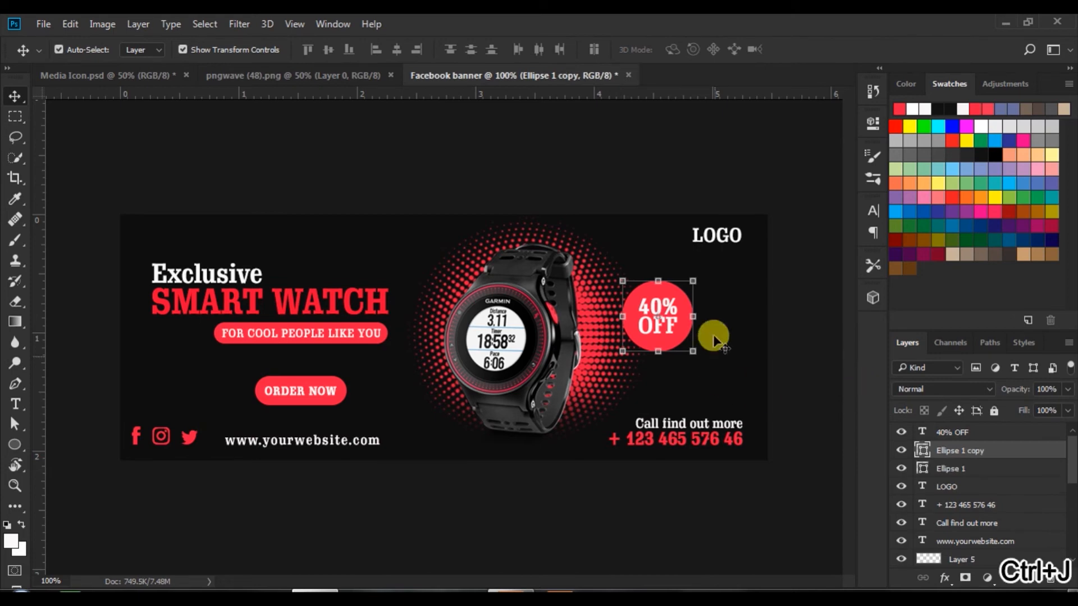
{"action": "key", "text": "ctrl+shift+j"}
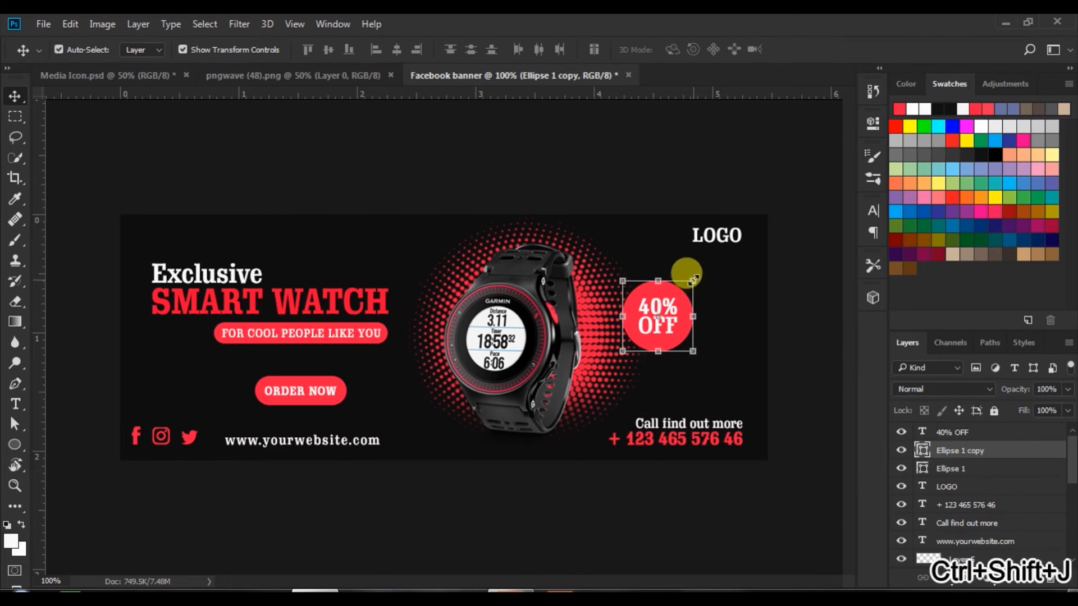
{"action": "key", "text": "ctrl+alt+shift+j"}
{"action": "left_click_drag", "start_coordinate": [692, 279], "coordinate": [688, 284]}
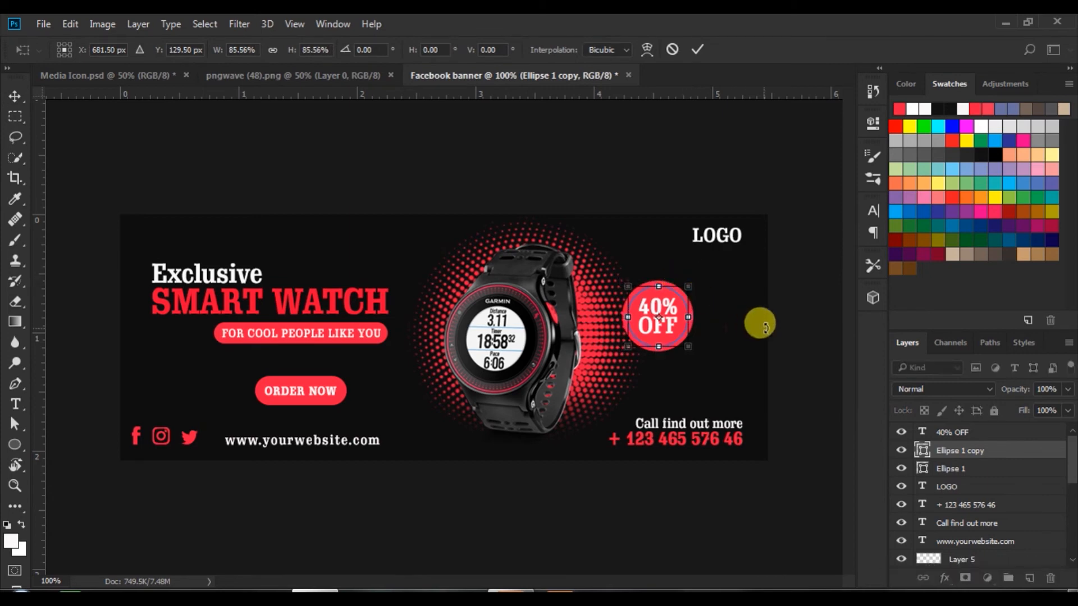
{"action": "left_click", "coordinate": [691, 49]}
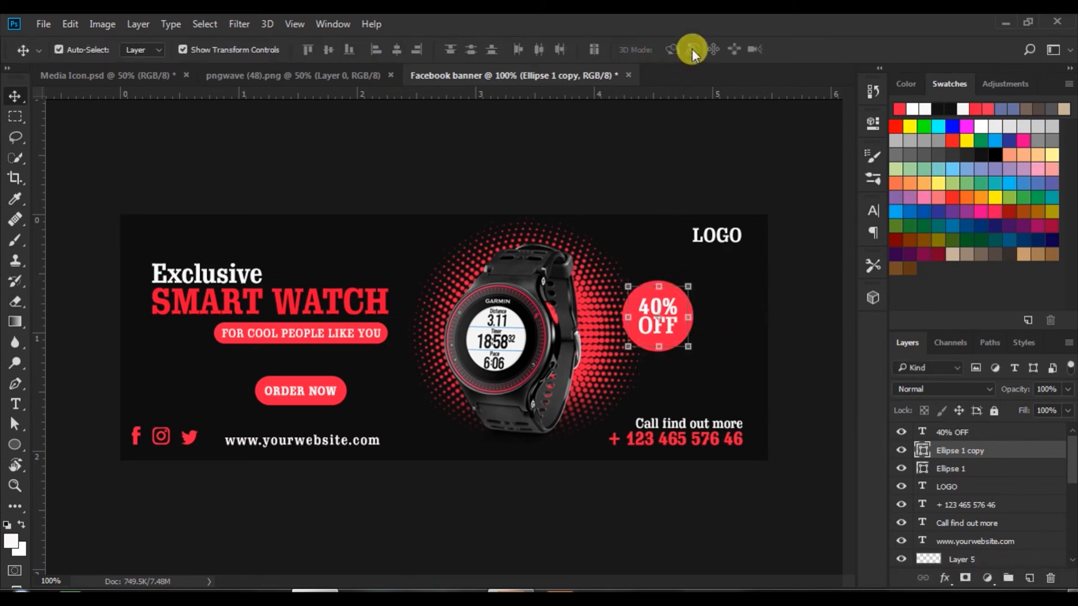
Remove the fill of the smaller circle copy in the 40% OFF badge and give it a white stroke.
{"action": "left_click", "coordinate": [15, 444]}
{"action": "left_click", "coordinate": [144, 51]}
{"action": "left_click", "coordinate": [79, 80]}
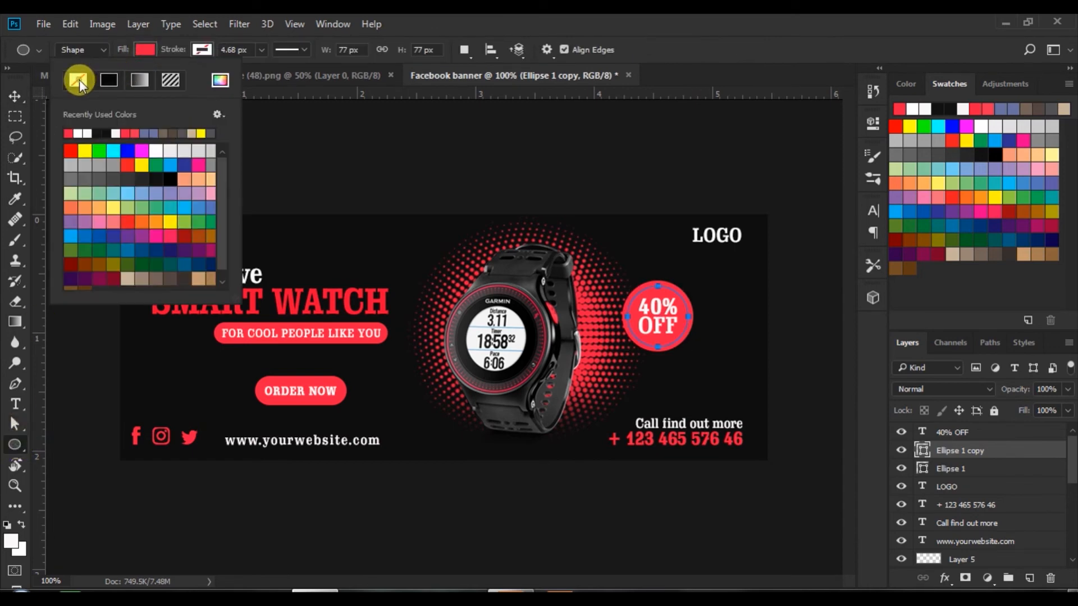
{"action": "left_click", "coordinate": [200, 51]}
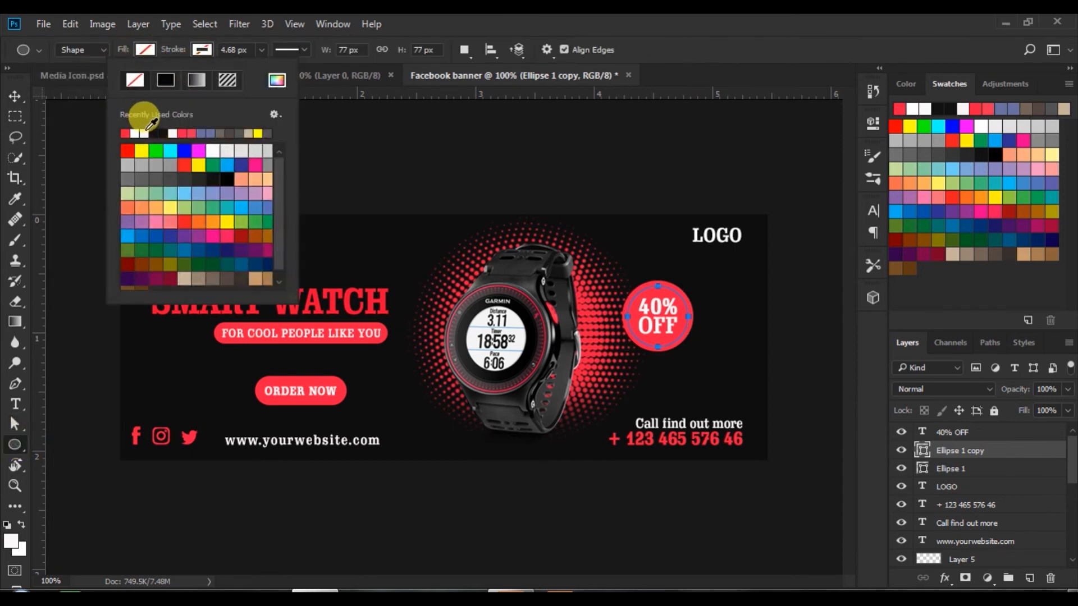
{"action": "left_click", "coordinate": [139, 133]}
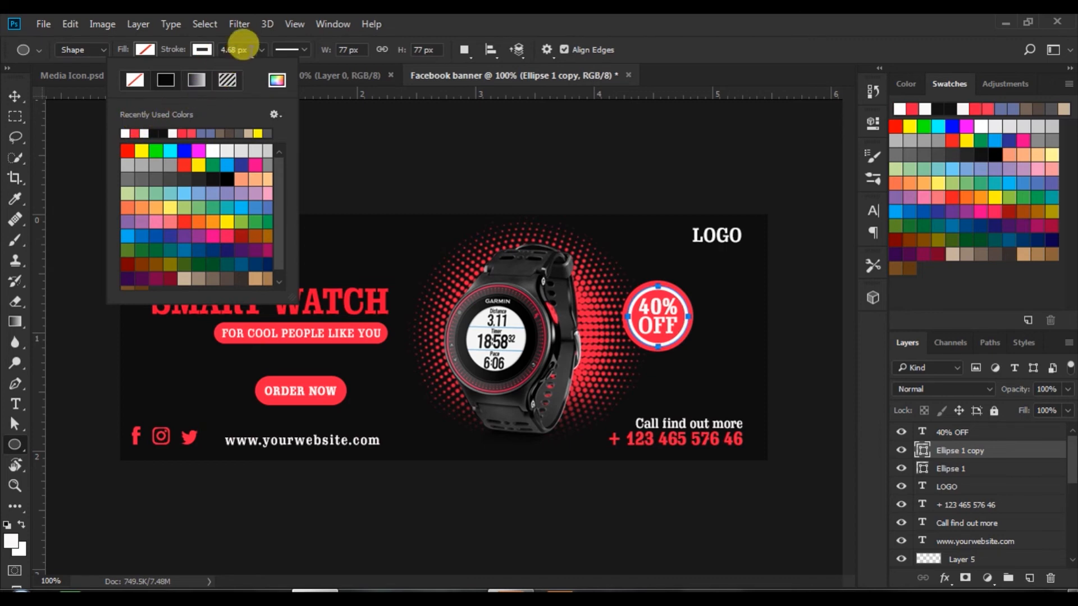
Set the inner circle's stroke width to 1.47 px and its line style to dotted.
{"action": "left_click", "coordinate": [261, 49]}
{"action": "left_click_drag", "start_coordinate": [261, 63], "coordinate": [258, 67]}
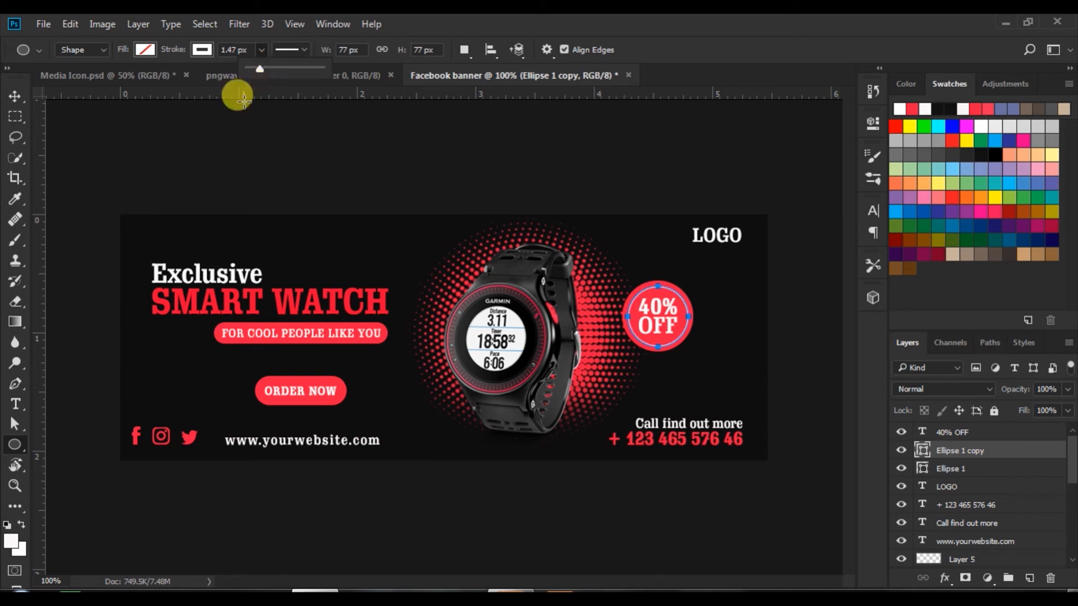
{"action": "left_click", "coordinate": [304, 50]}
{"action": "left_click", "coordinate": [288, 148]}
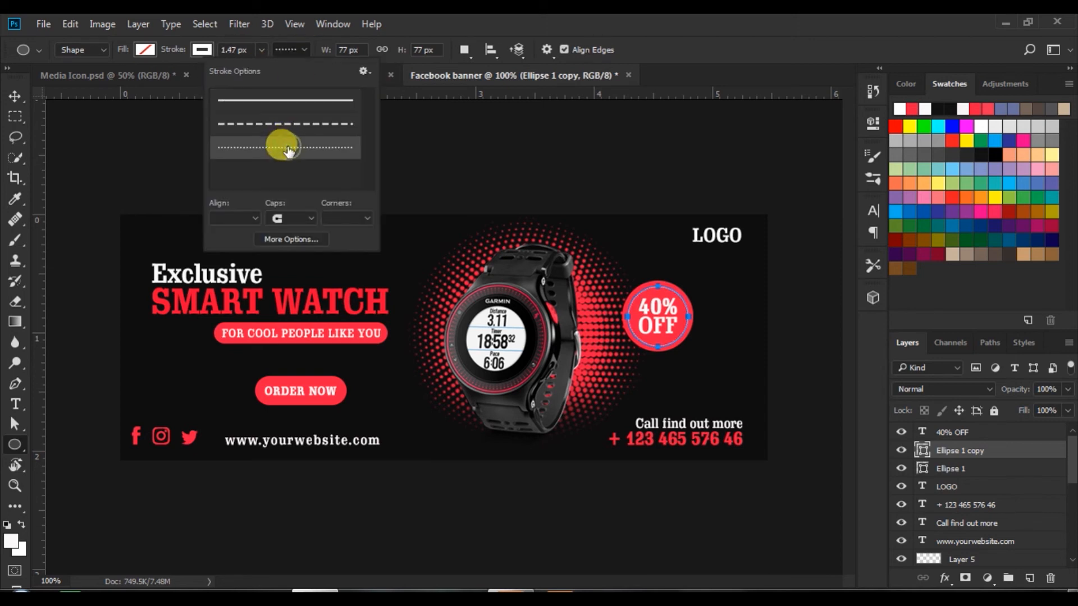
{"action": "left_click", "coordinate": [304, 49]}
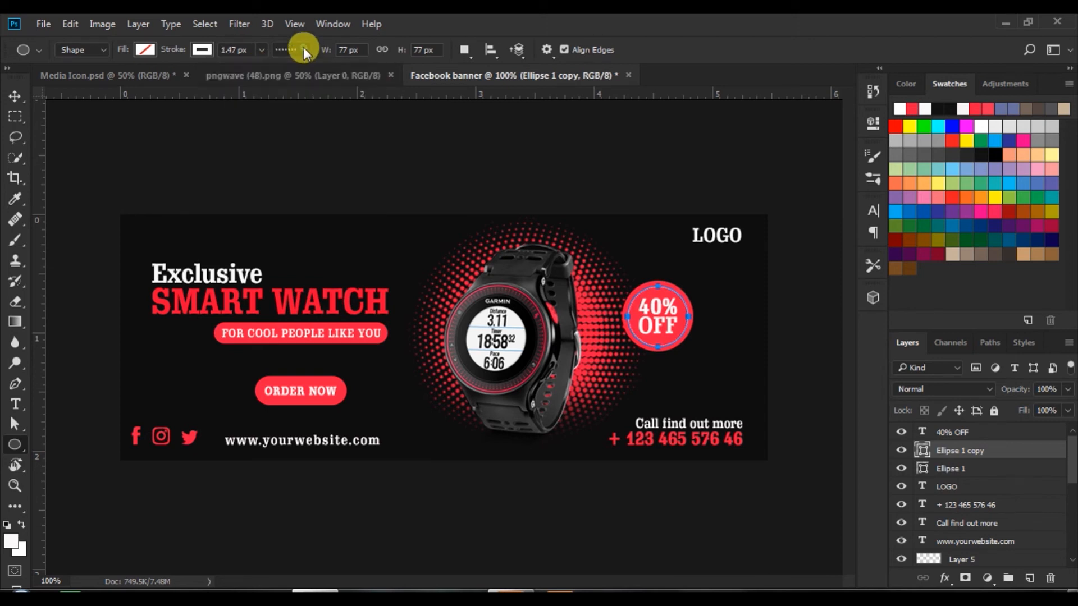
{"action": "left_click", "coordinate": [17, 96]}
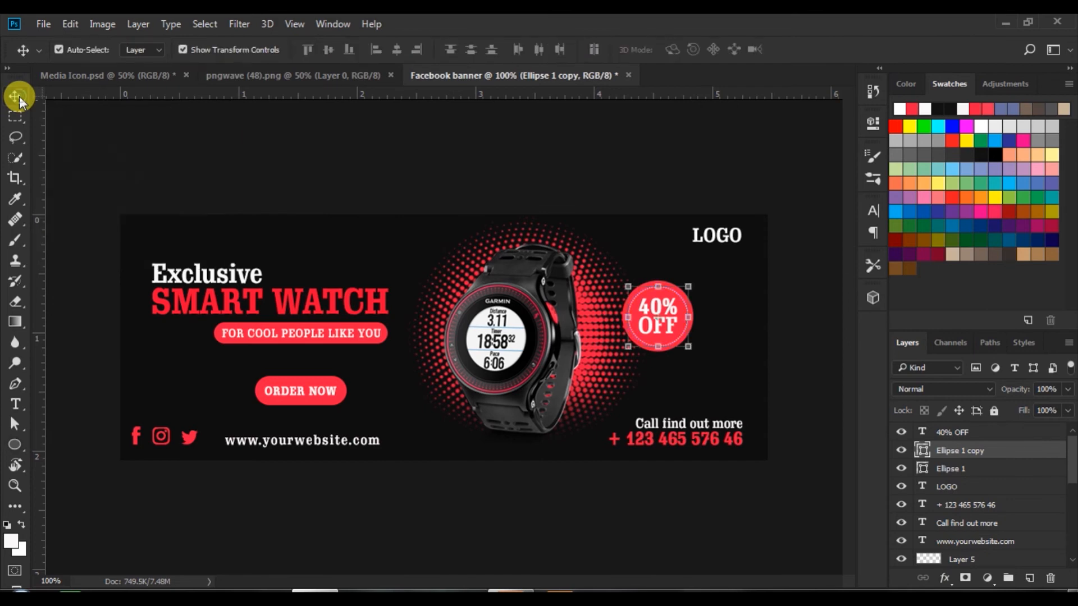
Select both badge circles and the "40% OFF" text and move them together onto the watch's lower-right edge.
{"action": "left_click", "coordinate": [924, 469]}
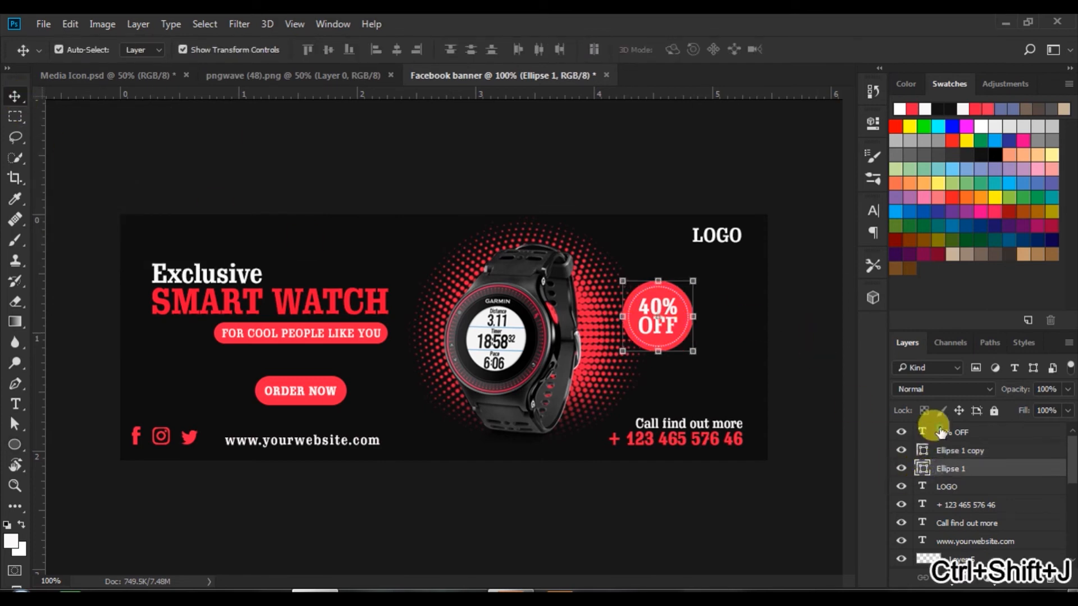
{"action": "left_click", "coordinate": [942, 431], "text": "shift"}
{"action": "left_click_drag", "start_coordinate": [678, 307], "coordinate": [577, 404]}
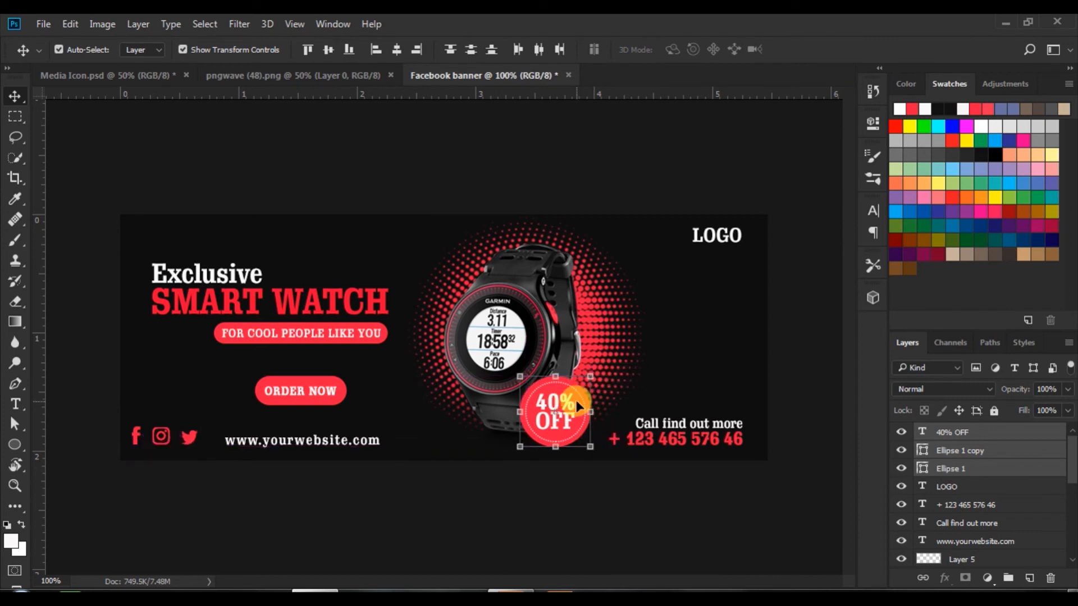
{"action": "left_click", "coordinate": [799, 388]}
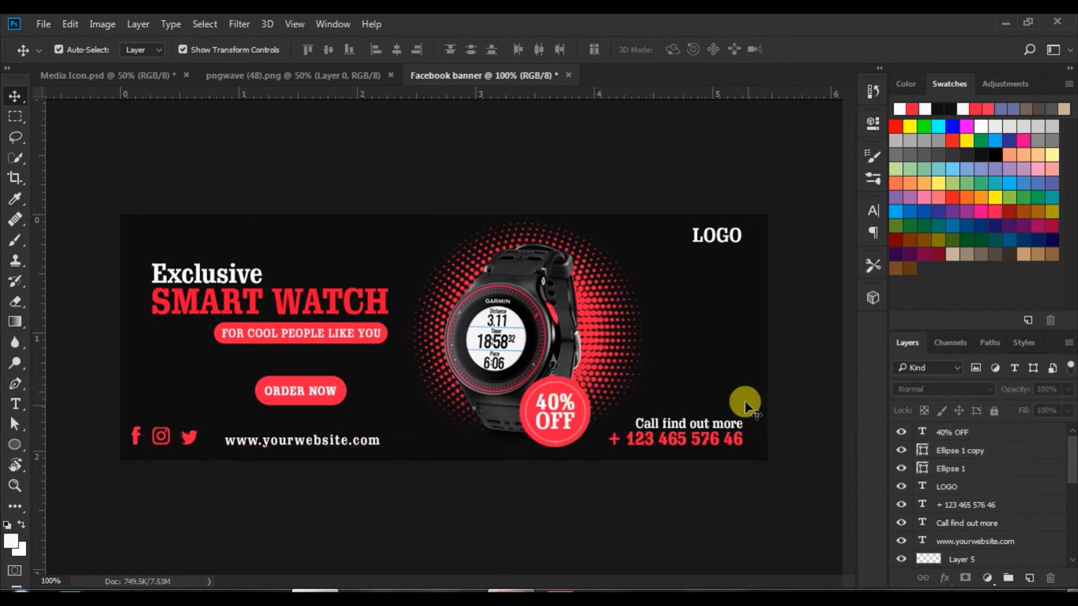
Draw a closed S-curved shape with the Pen tool over the banner's upper-right corner, directly above the dark background rectangle and behind the logo.
{"action": "left_click", "coordinate": [720, 298]}
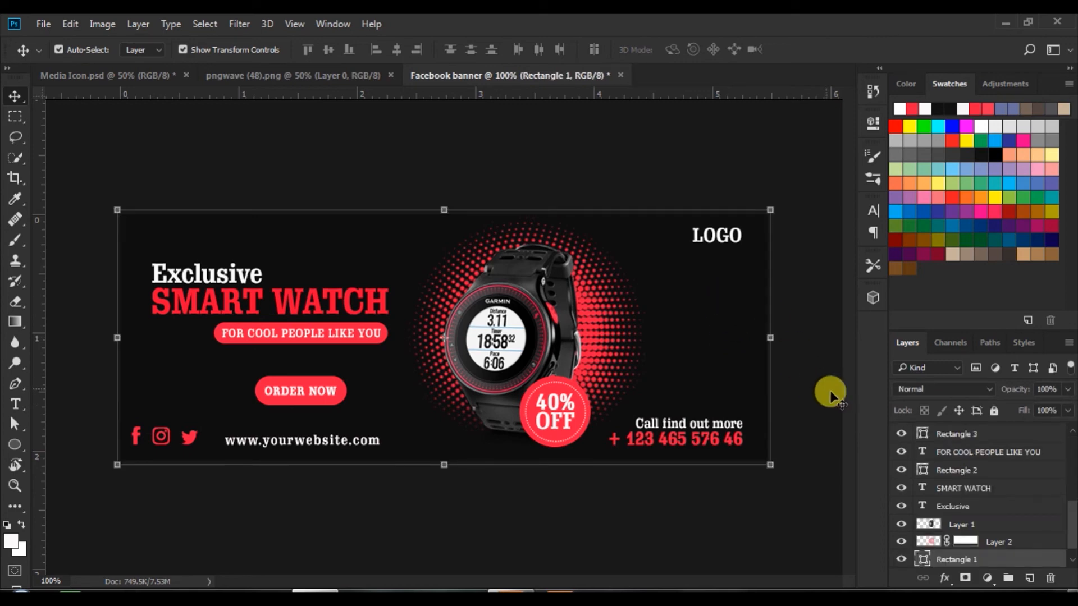
{"action": "left_click", "coordinate": [14, 384]}
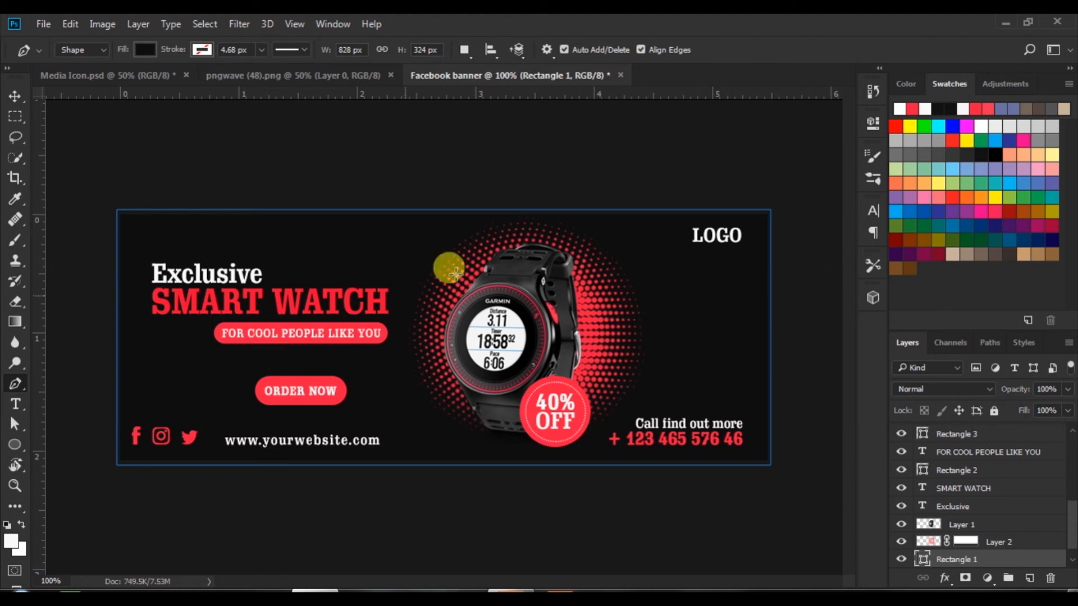
{"action": "left_click", "coordinate": [598, 201]}
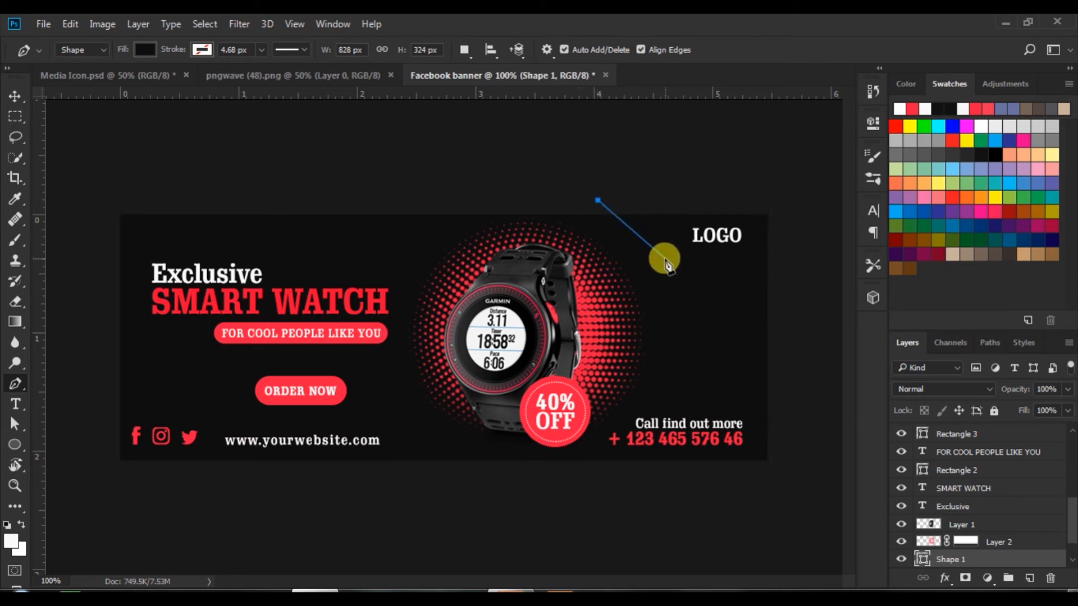
{"action": "left_click_drag", "start_coordinate": [665, 259], "coordinate": [679, 329]}
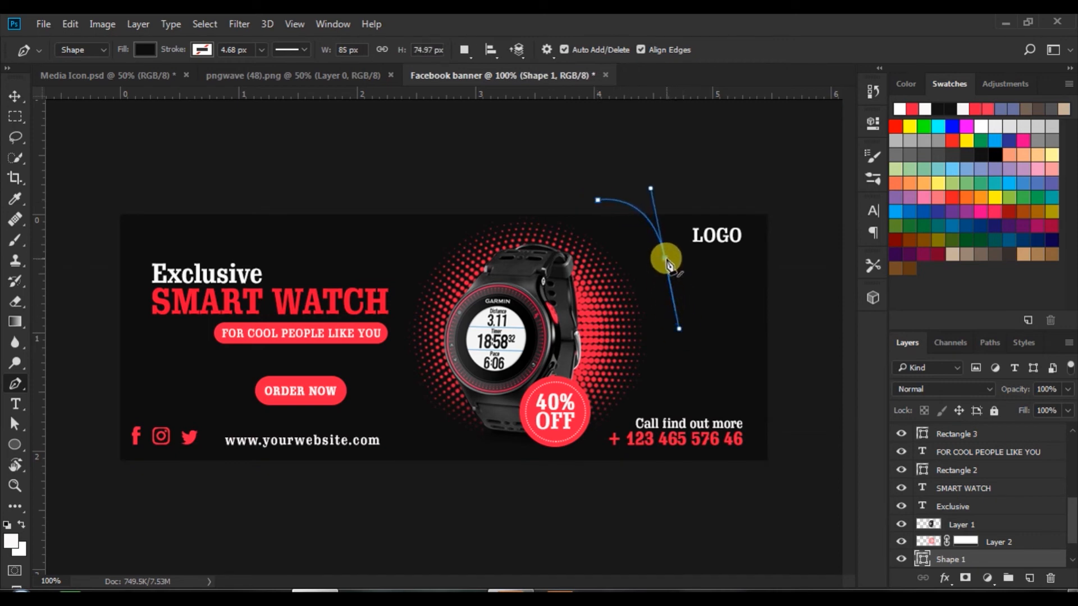
{"action": "left_click", "coordinate": [666, 260], "text": "alt"}
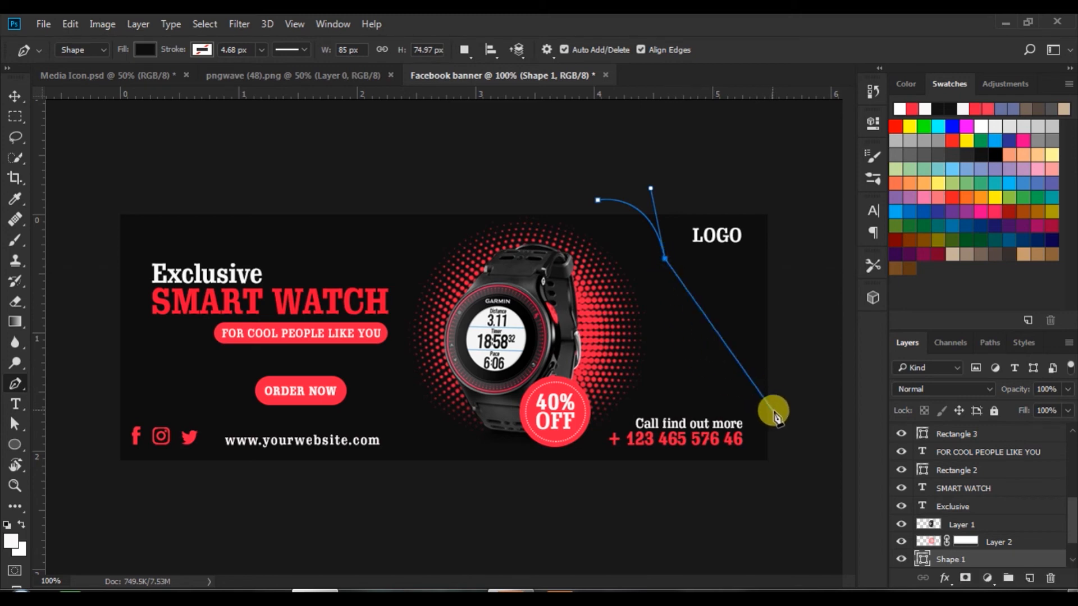
{"action": "left_click_drag", "start_coordinate": [774, 412], "coordinate": [855, 418]}
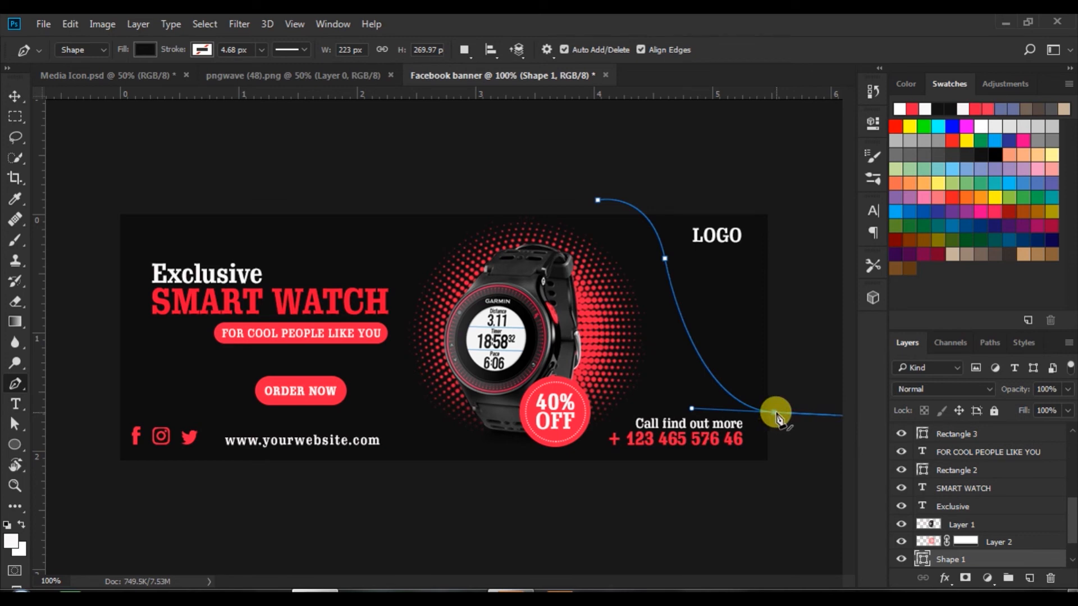
{"action": "left_click", "coordinate": [775, 413], "text": "alt"}
{"action": "left_click", "coordinate": [773, 191], "text": "shift"}
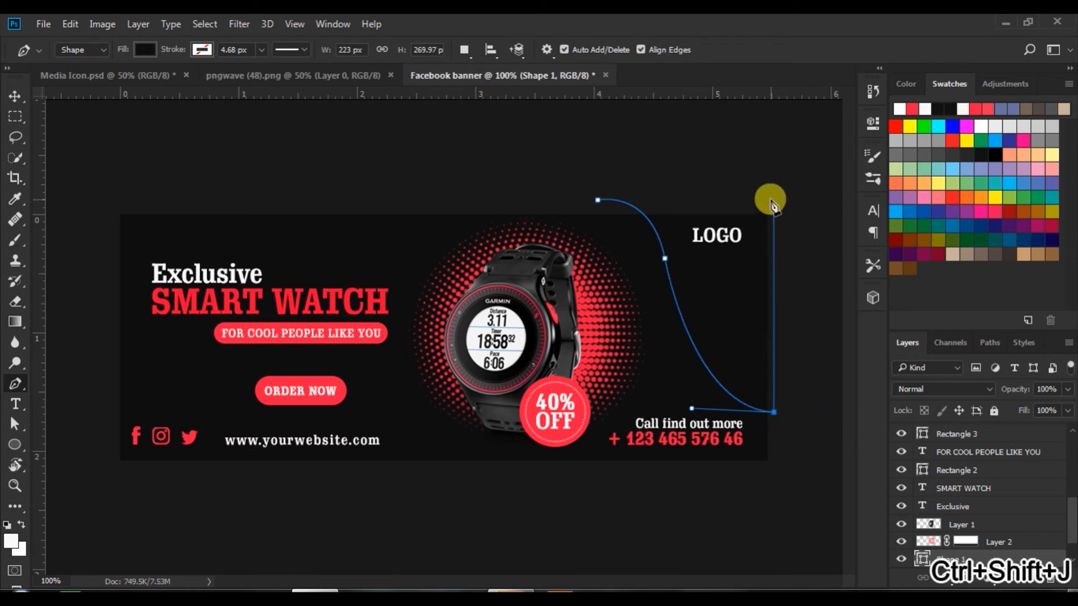
{"action": "left_click", "coordinate": [598, 200]}
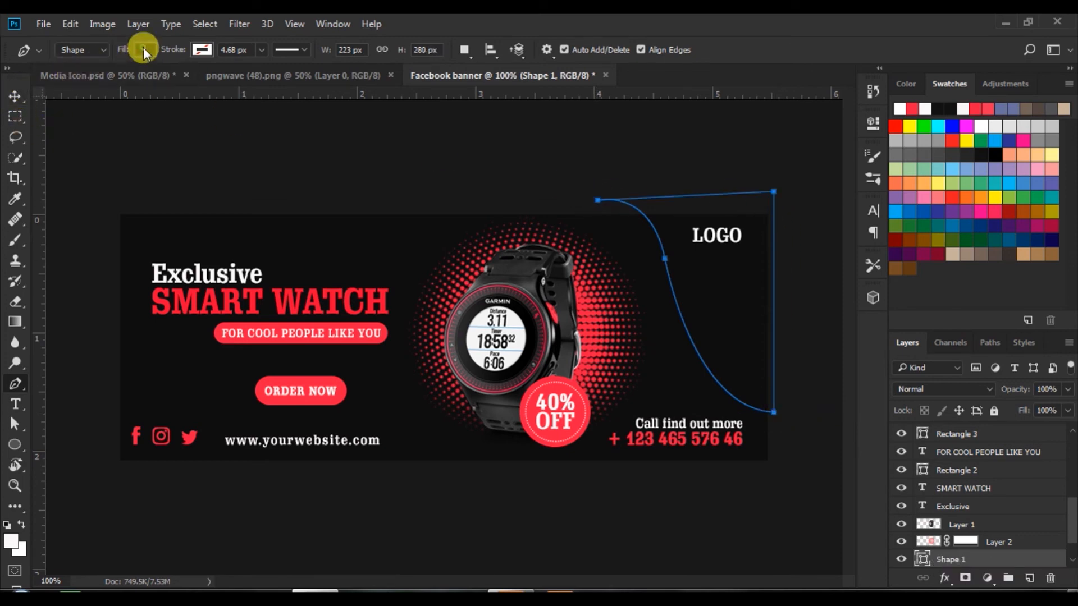
Fill the curved corner shape with the recently used red (252, 27, 67) and deselect it.
{"action": "left_click", "coordinate": [145, 49]}
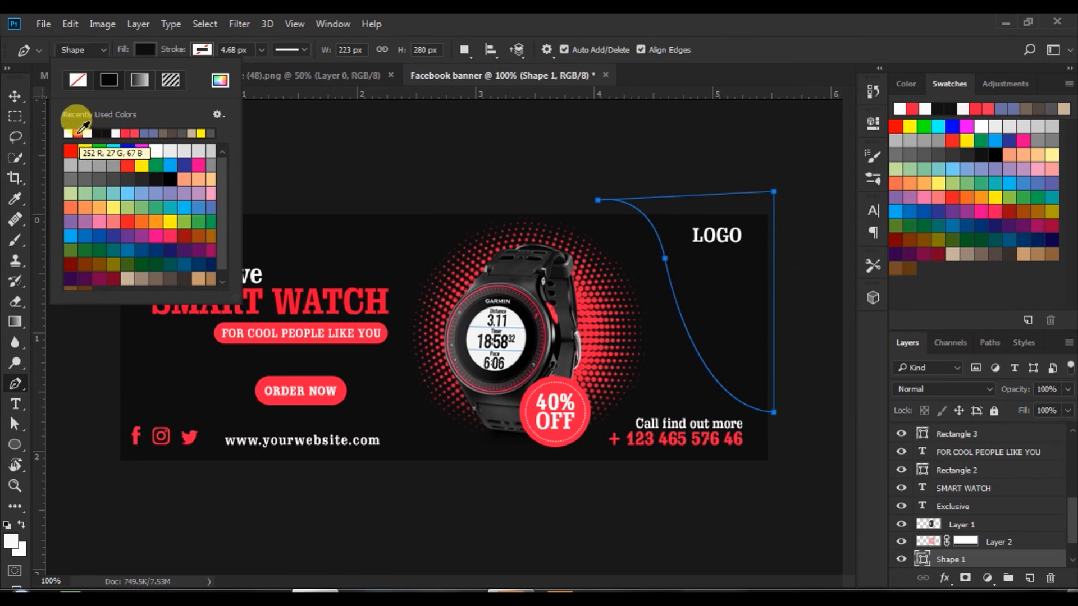
{"action": "left_click", "coordinate": [77, 133]}
{"action": "left_click", "coordinate": [11, 96]}
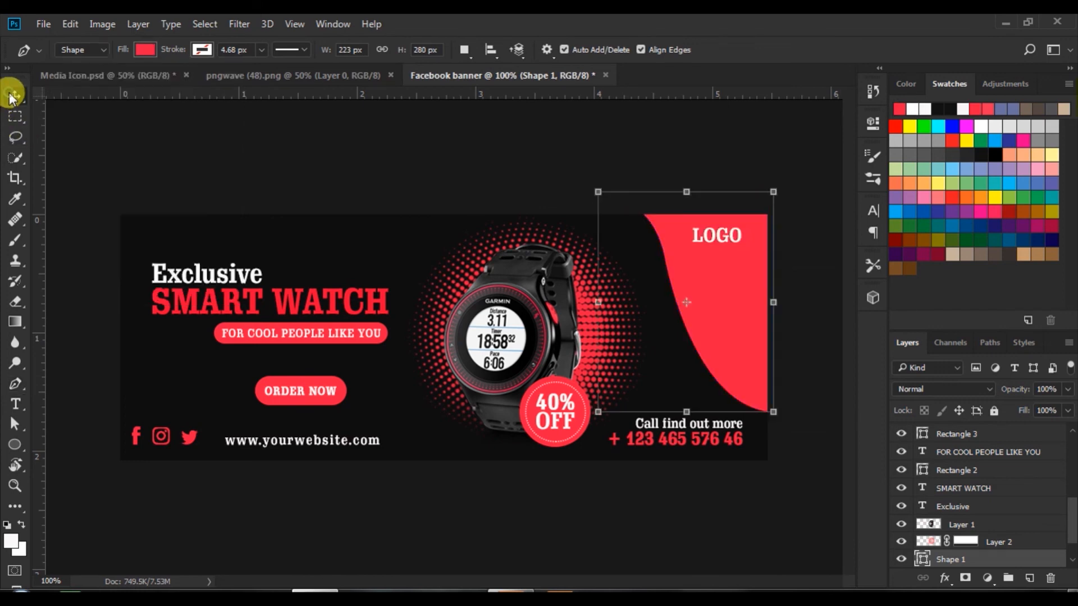
{"action": "left_click", "coordinate": [417, 172]}
{"action": "left_click", "coordinate": [738, 332]}
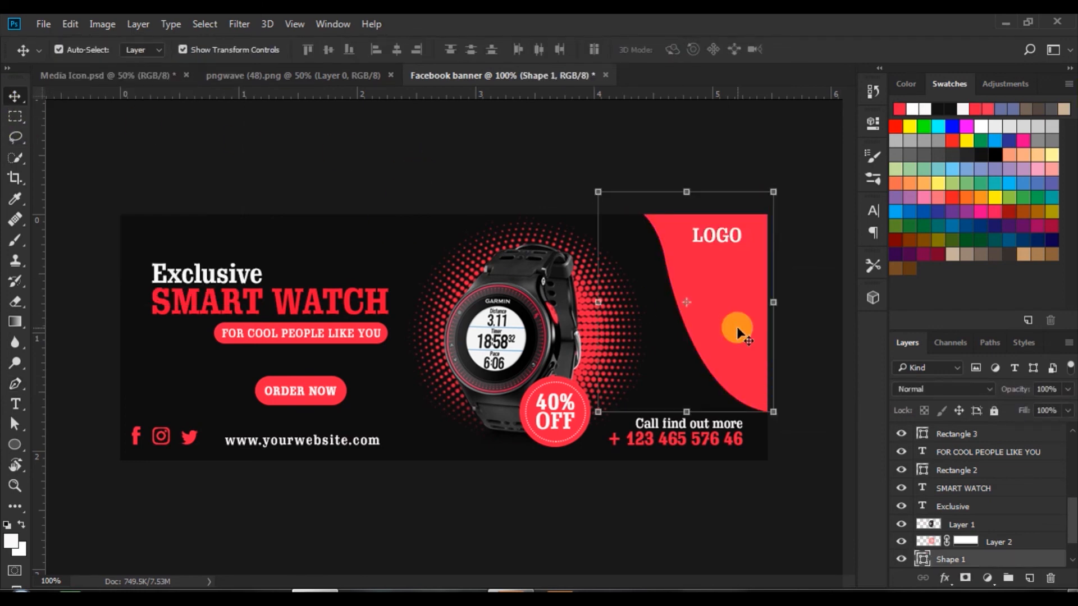
{"action": "left_click", "coordinate": [527, 166]}
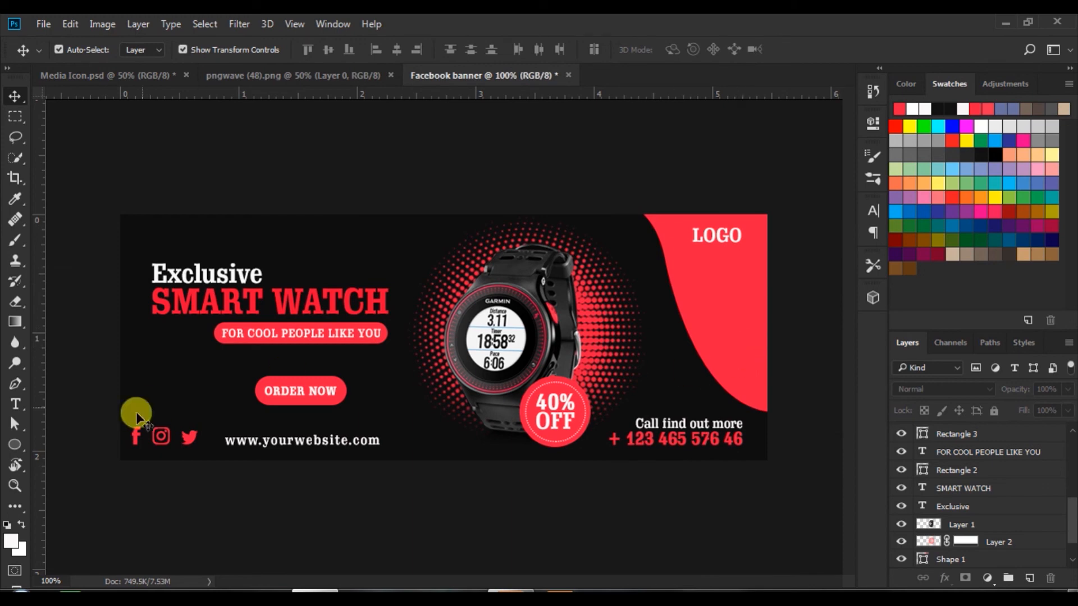
Draw a 126 × 281 px rectangle just above the dark background layer, overlapping the banner's top edge beside the watch, and fill it with the red.
{"action": "left_click", "coordinate": [191, 401]}
{"action": "left_click_drag", "start_coordinate": [15, 445], "coordinate": [62, 448]}
{"action": "left_click_drag", "start_coordinate": [355, 172], "coordinate": [455, 393]}
{"action": "left_click", "coordinate": [645, 213]}
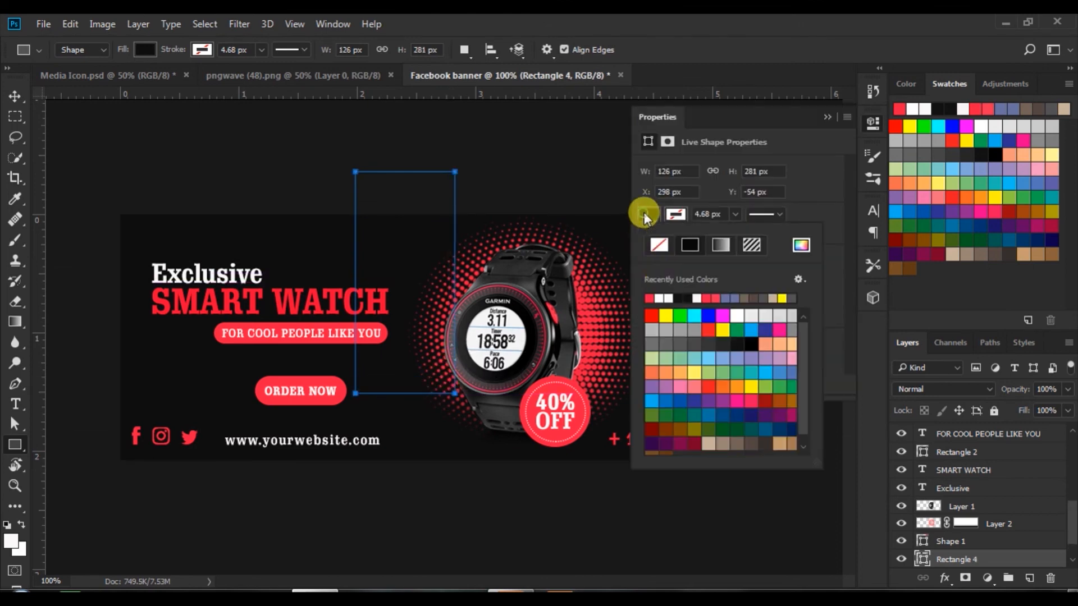
{"action": "left_click", "coordinate": [649, 298]}
{"action": "left_click", "coordinate": [828, 117]}
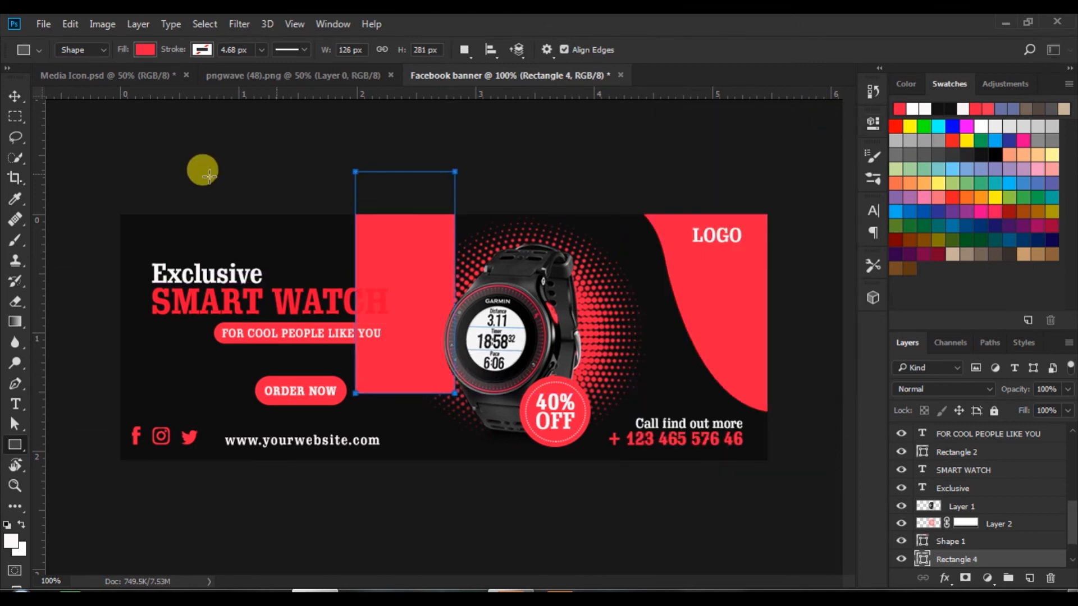
Rotate the red rectangle by -37.25° and shift it up so it runs diagonally behind the watch.
{"action": "left_click", "coordinate": [14, 94]}
{"action": "left_click_drag", "start_coordinate": [346, 163], "coordinate": [284, 224]}
{"action": "left_click_drag", "start_coordinate": [398, 254], "coordinate": [412, 210]}
{"action": "scroll", "coordinate": [1072, 525], "scroll_direction": "down", "scroll_amount": 2}
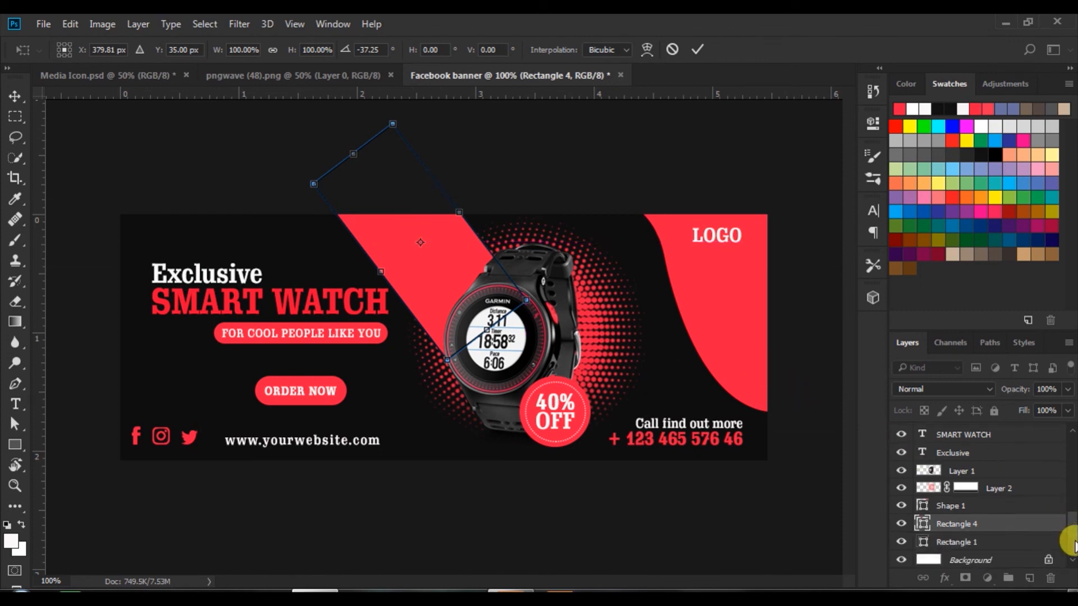
{"action": "left_click", "coordinate": [696, 49]}
Add a layer mask to the diagonal strip and fade its lower end behind the watch with a black-to-white linear gradient.
{"action": "left_click", "coordinate": [965, 580]}
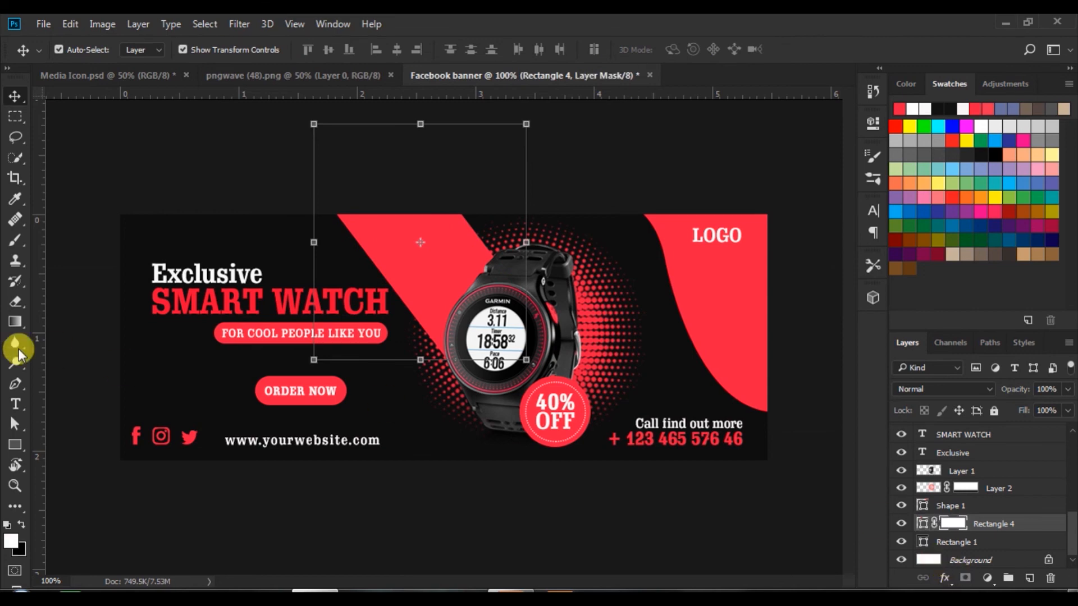
{"action": "left_click", "coordinate": [14, 321]}
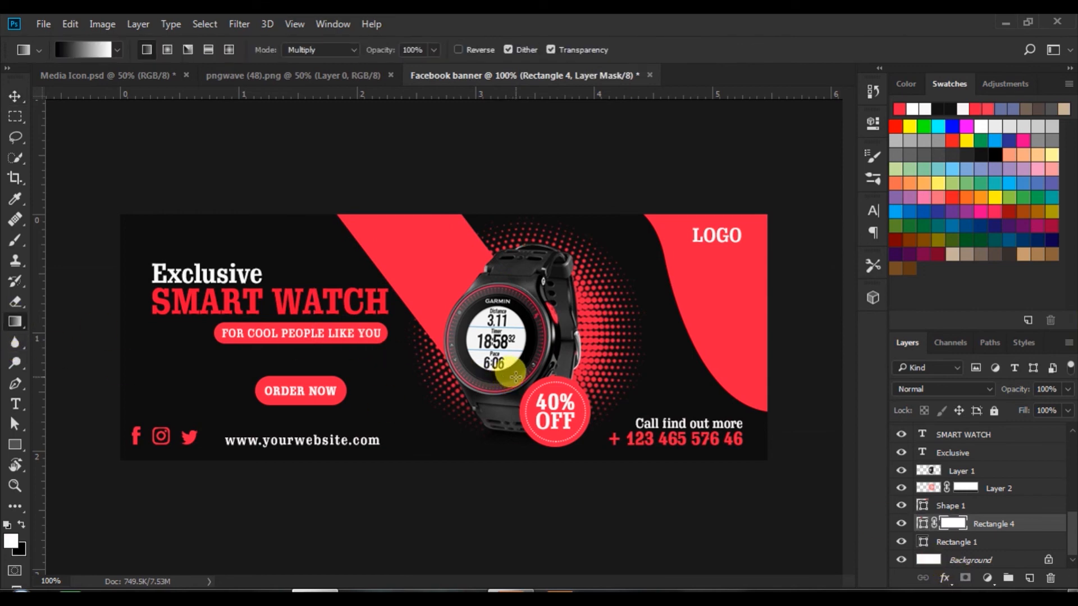
{"action": "key", "text": "ctrl+shift+j"}
{"action": "left_click_drag", "start_coordinate": [518, 382], "coordinate": [414, 243]}
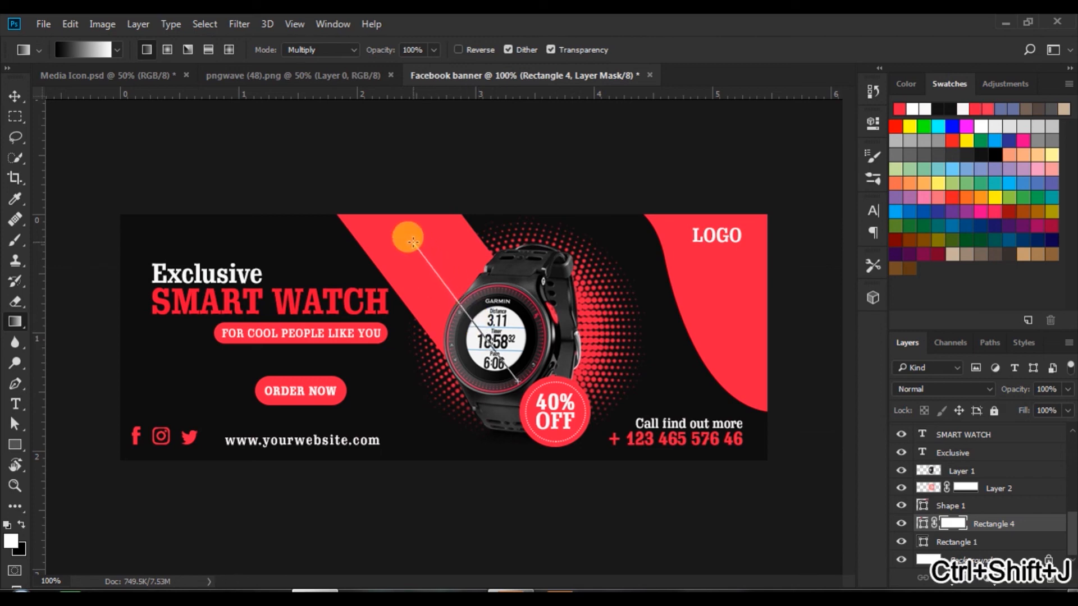
{"action": "left_click_drag", "start_coordinate": [497, 360], "coordinate": [393, 221]}
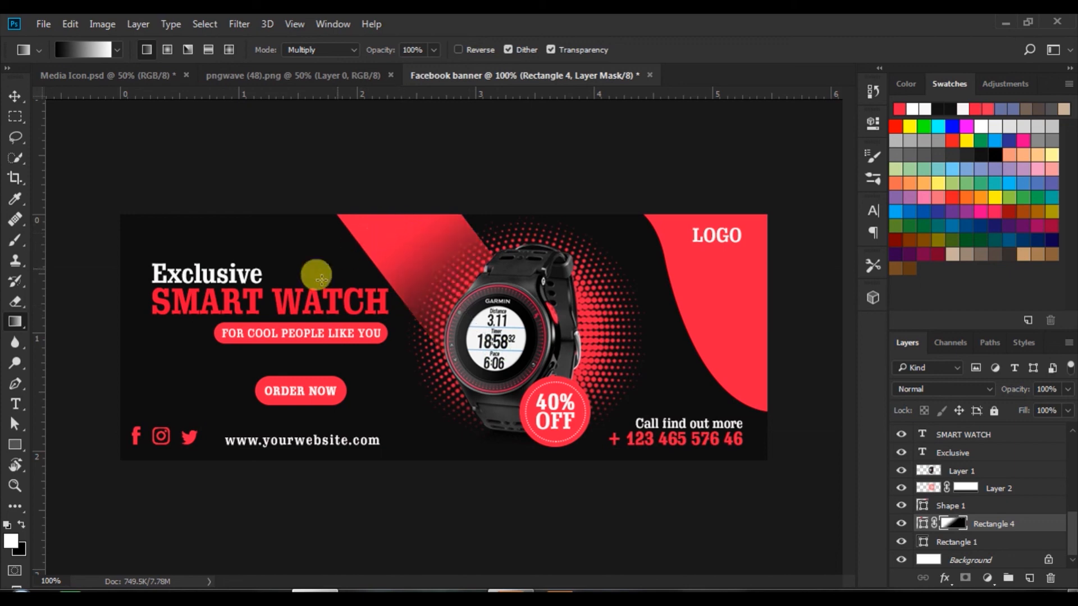
Nudge the faded strip up and place a copy at the watch's lower right, flipped both ways to about -100% width and height.
{"action": "left_click", "coordinate": [15, 96]}
{"action": "left_click_drag", "start_coordinate": [387, 245], "coordinate": [397, 233]}
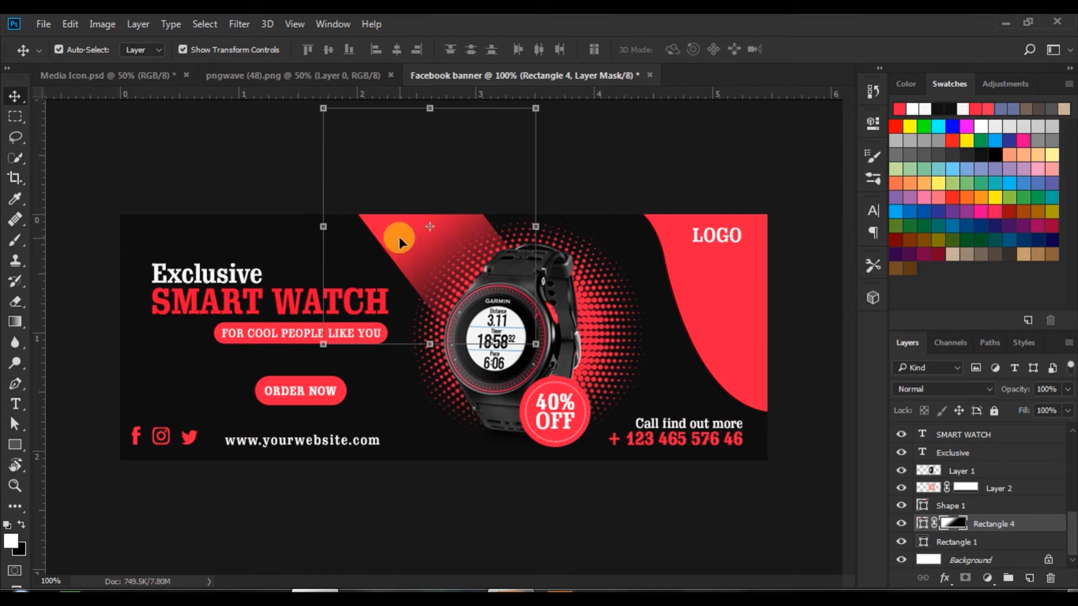
{"action": "left_click_drag", "start_coordinate": [397, 236], "coordinate": [584, 409]}
{"action": "key", "text": "ctrl+t"}
{"action": "left_click_drag", "start_coordinate": [584, 240], "coordinate": [722, 534]}
{"action": "left_click_drag", "start_coordinate": [645, 397], "coordinate": [652, 427]}
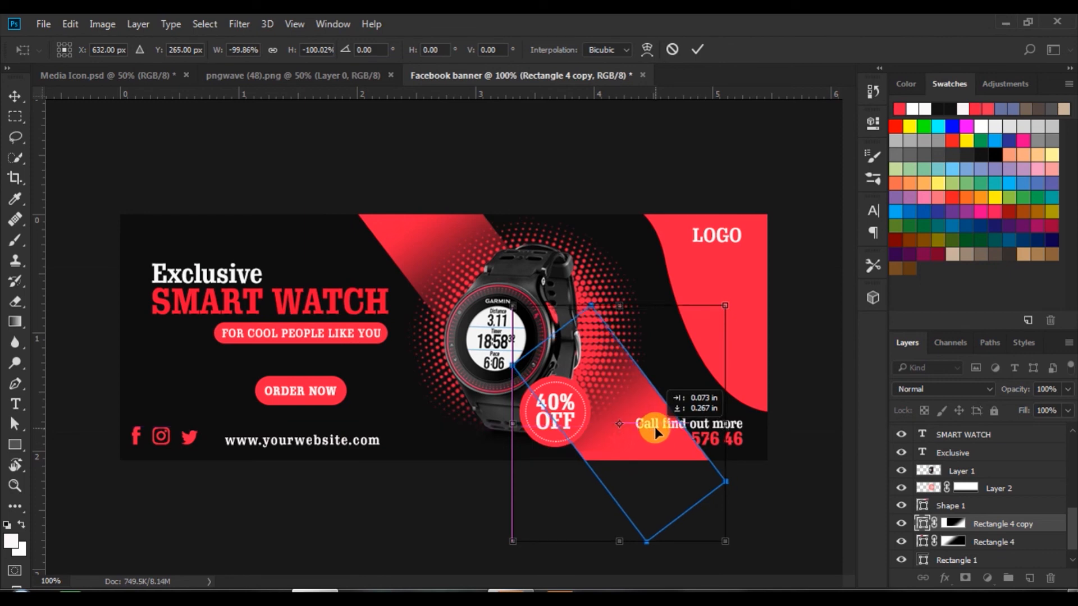
{"action": "left_click_drag", "start_coordinate": [655, 427], "coordinate": [654, 427]}
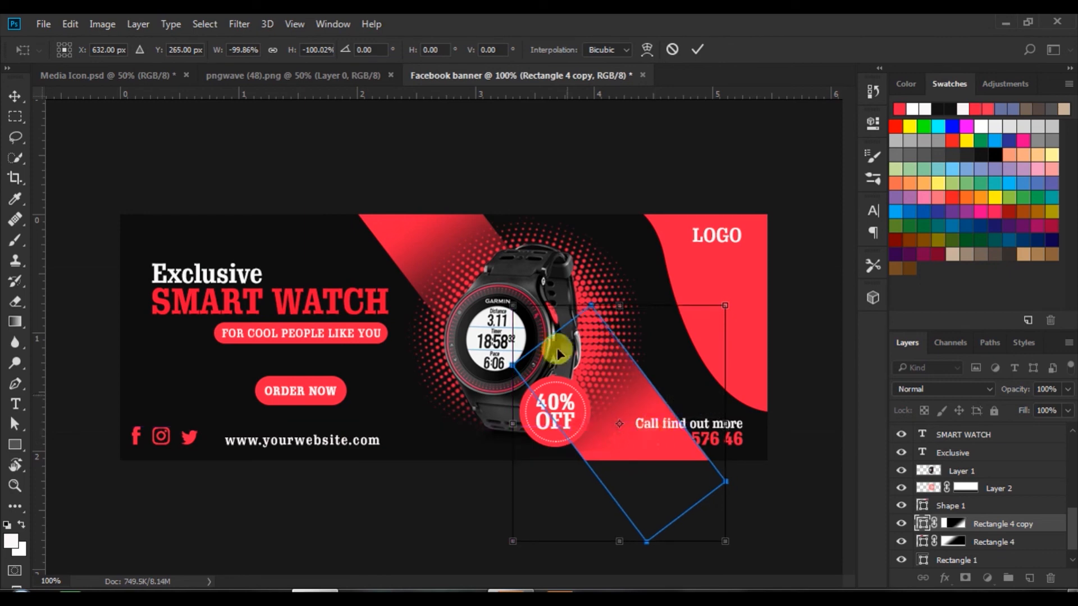
{"action": "left_click", "coordinate": [698, 49]}
Reposition the lower strip copy and the upper strip so they line up diagonally behind the watch.
{"action": "left_click_drag", "start_coordinate": [649, 399], "coordinate": [666, 398]}
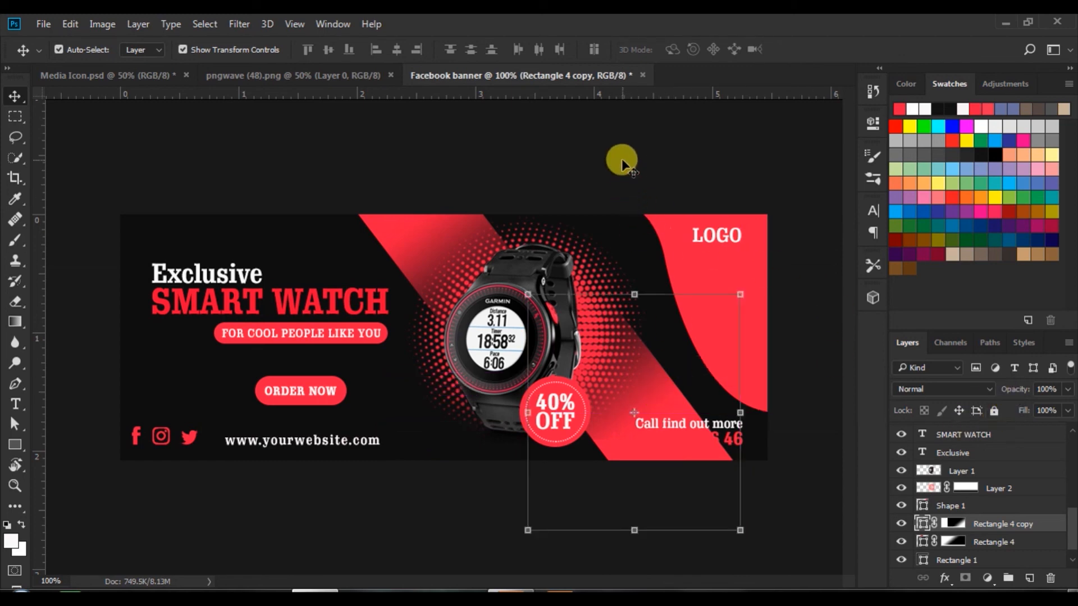
{"action": "left_click_drag", "start_coordinate": [409, 234], "coordinate": [400, 247]}
{"action": "mouse_move", "coordinate": [665, 392]}
{"action": "left_mouse_down"}
{"action": "mouse_move", "coordinate": [656, 400]}
{"action": "mouse_move", "coordinate": [664, 397]}
{"action": "left_mouse_up"}
Rotate the lower strip copy slightly clockwise to make it steeper and apply the transform.
{"action": "key", "text": "ctrl+t"}
{"action": "mouse_move", "coordinate": [749, 548]}
{"action": "left_mouse_down"}
{"action": "mouse_move", "coordinate": [747, 568]}
{"action": "mouse_move", "coordinate": [739, 564]}
{"action": "left_mouse_up"}
{"action": "left_click", "coordinate": [697, 49]}
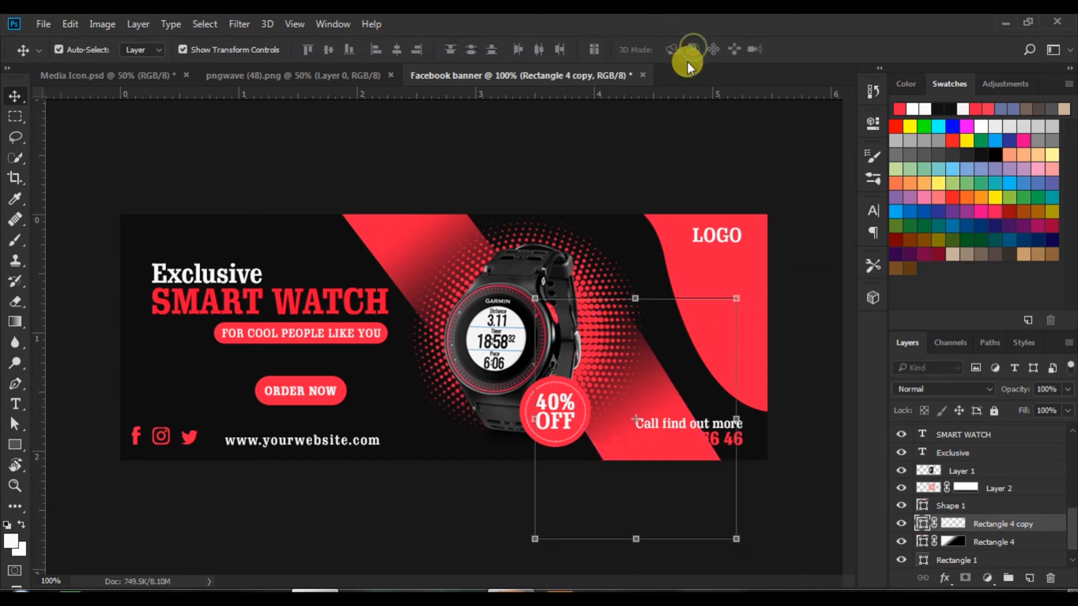
Rotate the upper diagonal strip about 4° clockwise to make it steeper and apply the transform.
{"action": "left_click", "coordinate": [395, 240]}
{"action": "key", "text": "ctrl+t"}
{"action": "left_click_drag", "start_coordinate": [301, 361], "coordinate": [290, 356]}
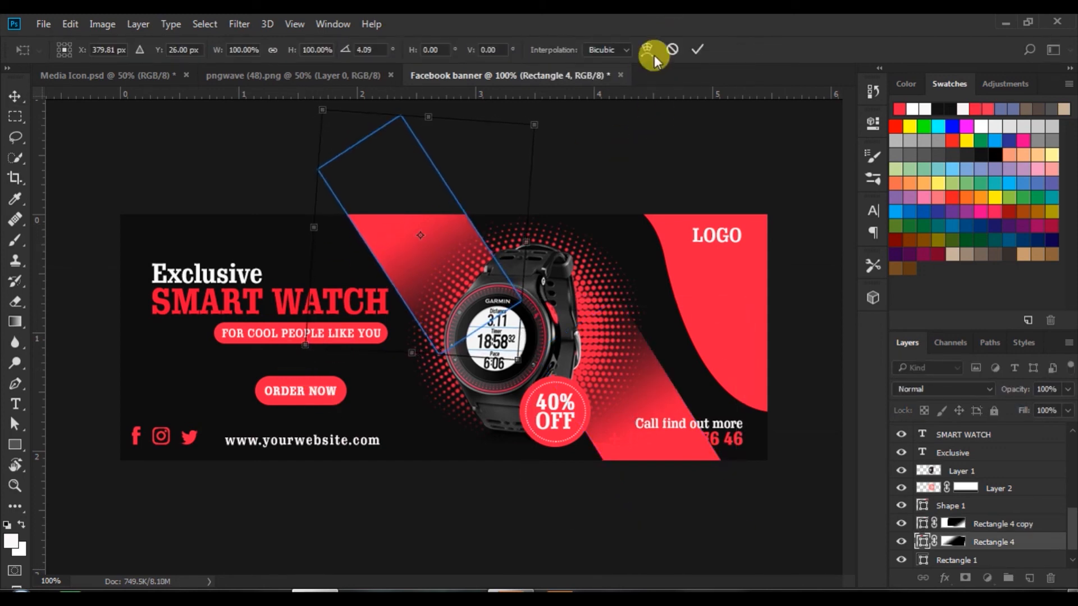
{"action": "left_click", "coordinate": [705, 49]}
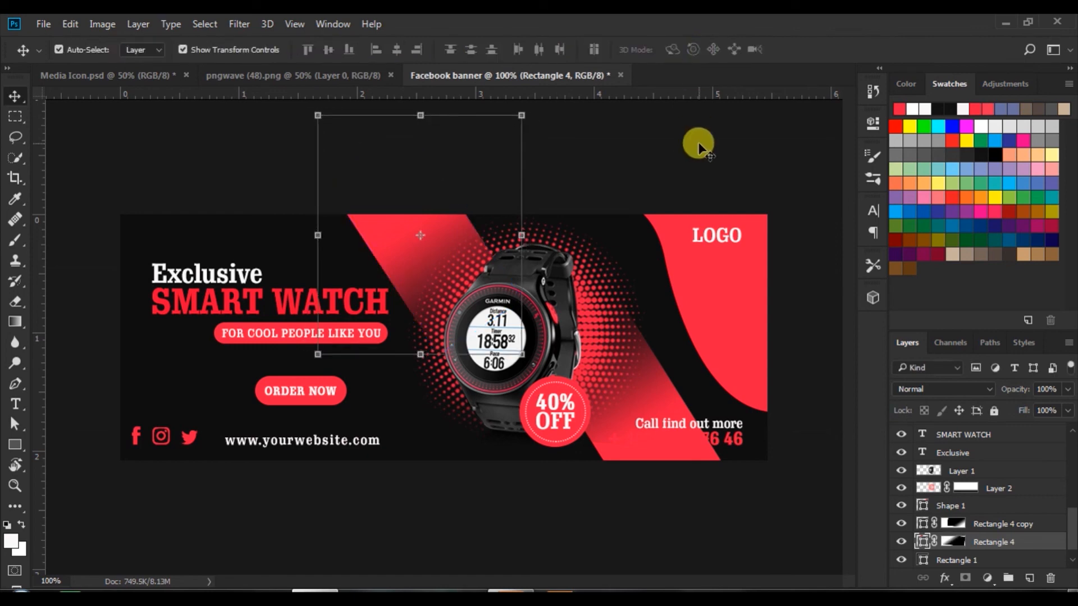
Recolour the whole phone number text white so it reads clearly over the red strip.
{"action": "left_click", "coordinate": [635, 439]}
{"action": "left_click", "coordinate": [16, 404]}
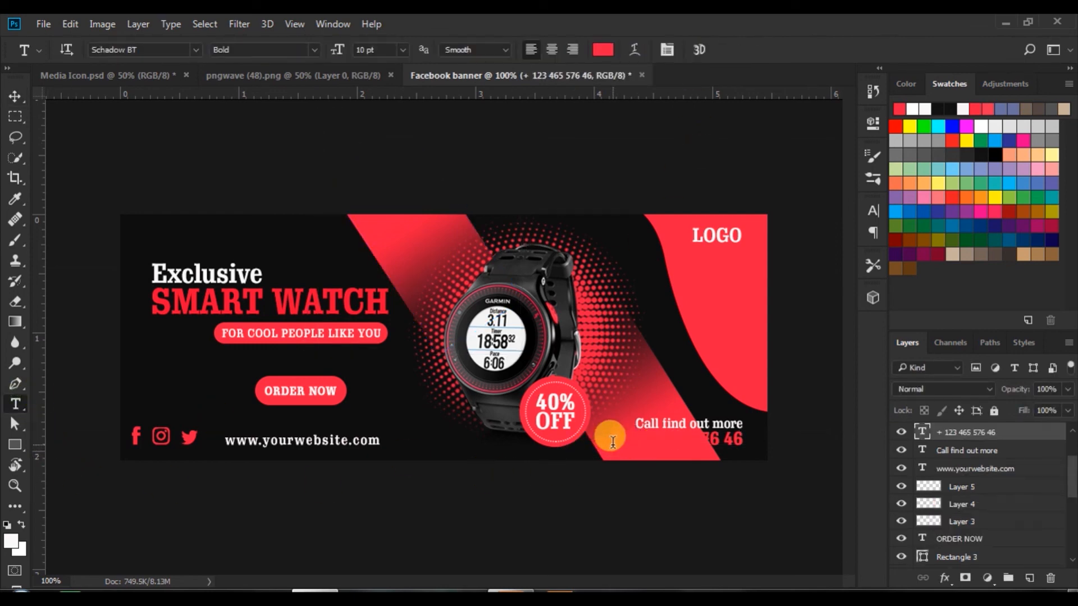
{"action": "left_click_drag", "start_coordinate": [612, 441], "coordinate": [818, 444]}
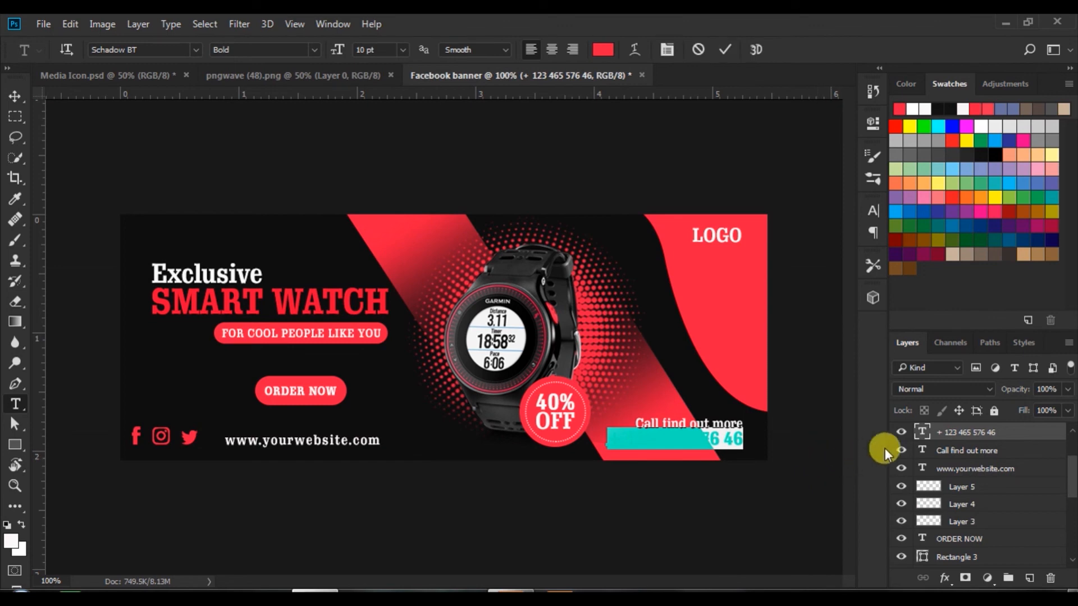
{"action": "left_click", "coordinate": [601, 48]}
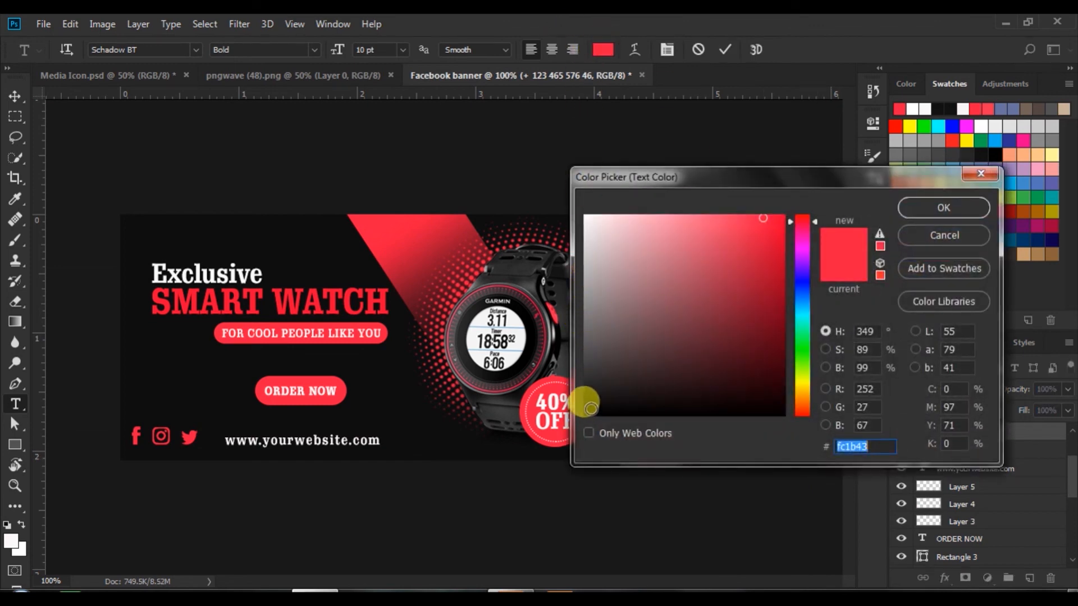
{"action": "left_click", "coordinate": [590, 409]}
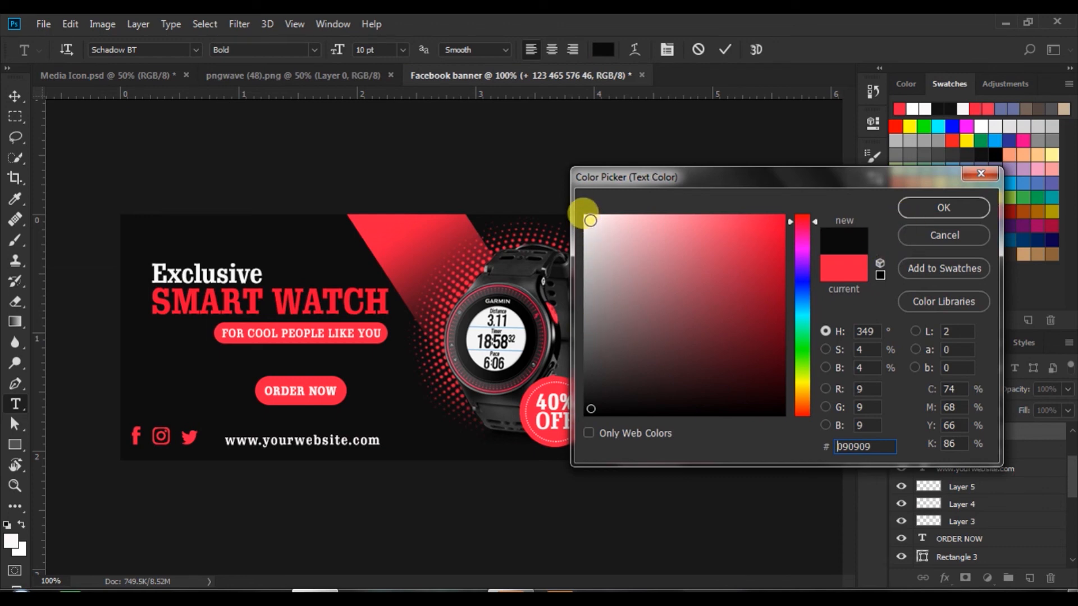
{"action": "left_click", "coordinate": [590, 220]}
{"action": "left_click", "coordinate": [943, 207]}
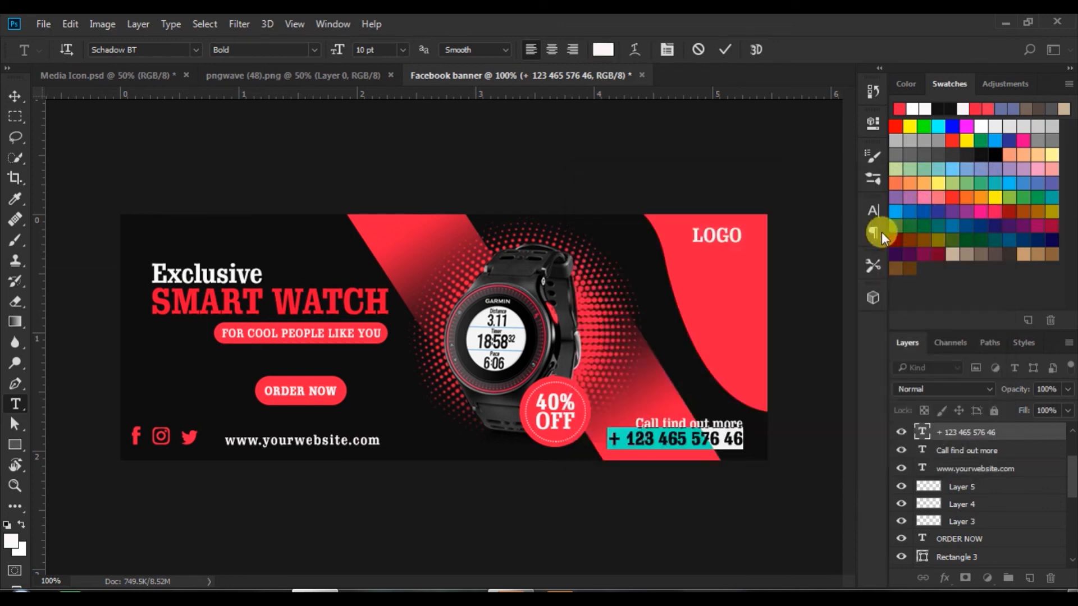
{"action": "left_click", "coordinate": [725, 49]}
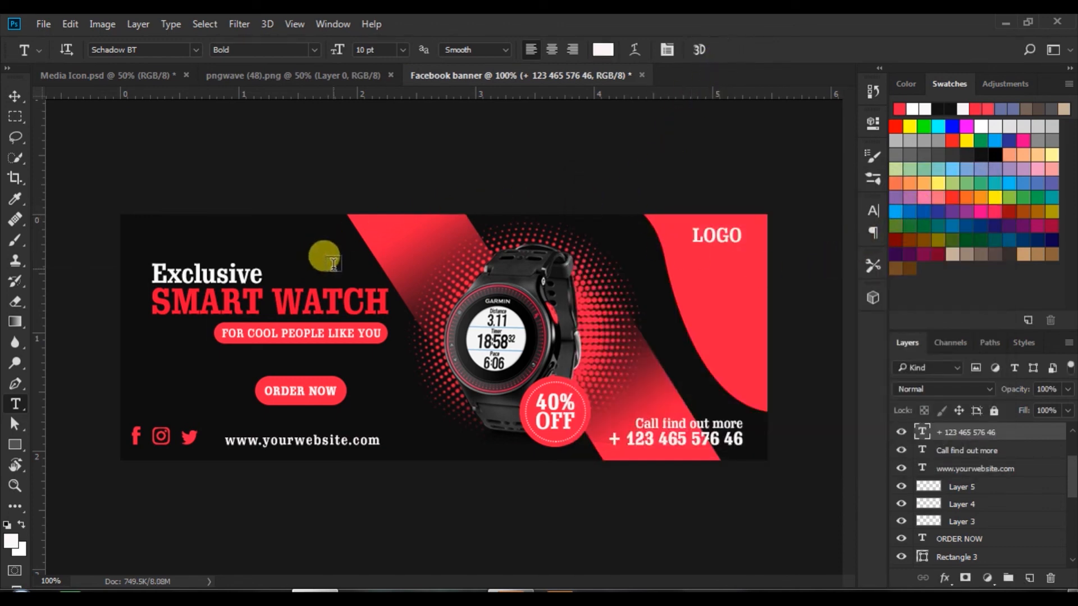
Shift the phone number and "Call find out more" lines slightly right and up, and move the LOGO text right to align with them.
{"action": "left_click", "coordinate": [15, 96]}
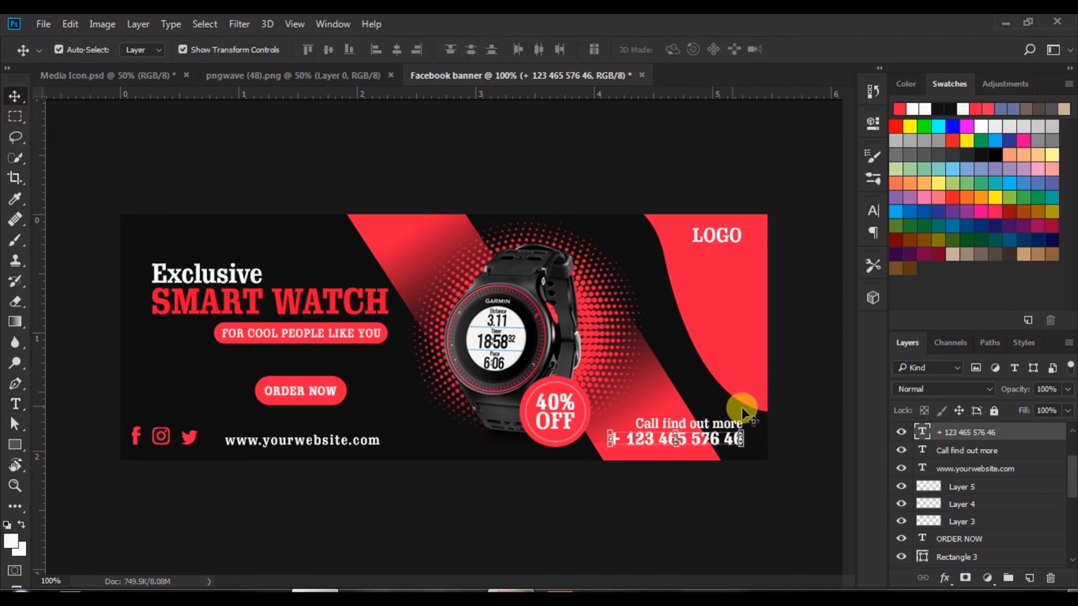
{"action": "left_click", "coordinate": [956, 451], "text": "shift"}
{"action": "mouse_move", "coordinate": [719, 422]}
{"action": "left_mouse_down"}
{"action": "mouse_move", "coordinate": [770, 428]}
{"action": "mouse_move", "coordinate": [729, 424]}
{"action": "left_mouse_up"}
{"action": "left_click_drag", "start_coordinate": [719, 236], "coordinate": [728, 242]}
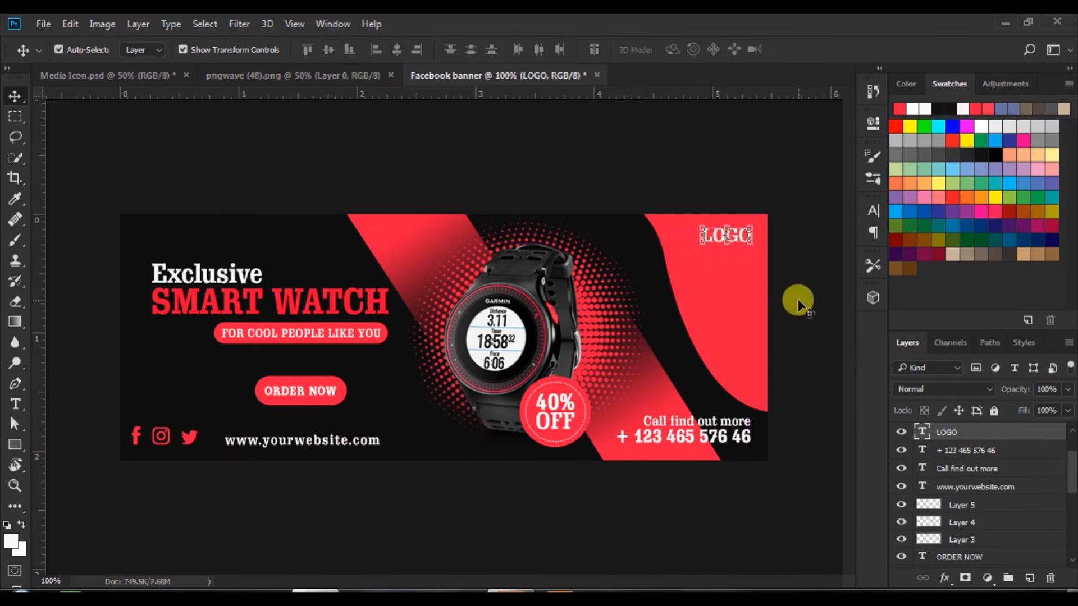
{"action": "left_click", "coordinate": [797, 304]}
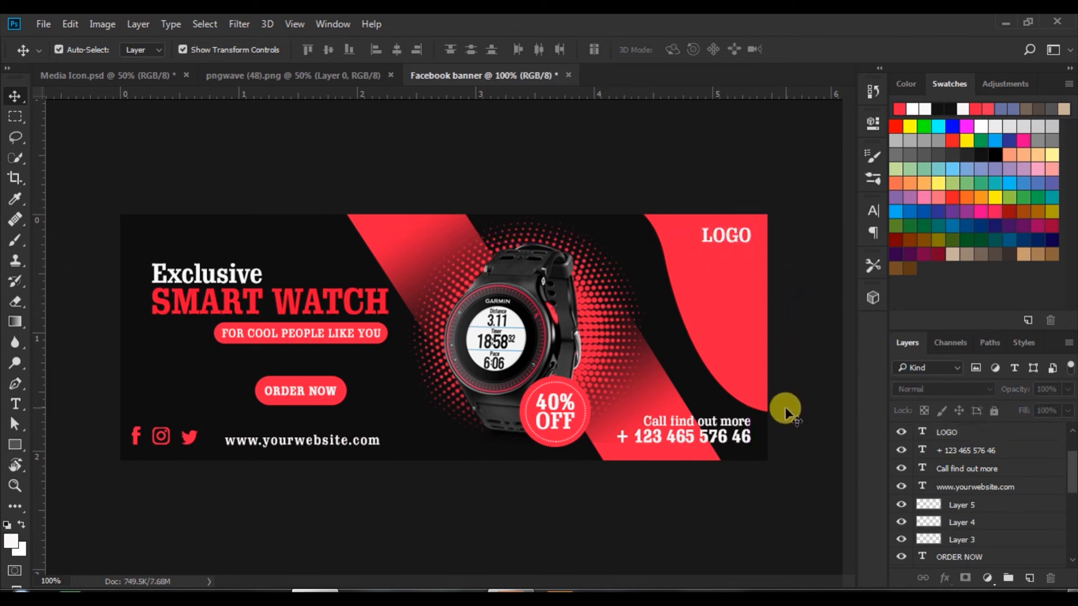